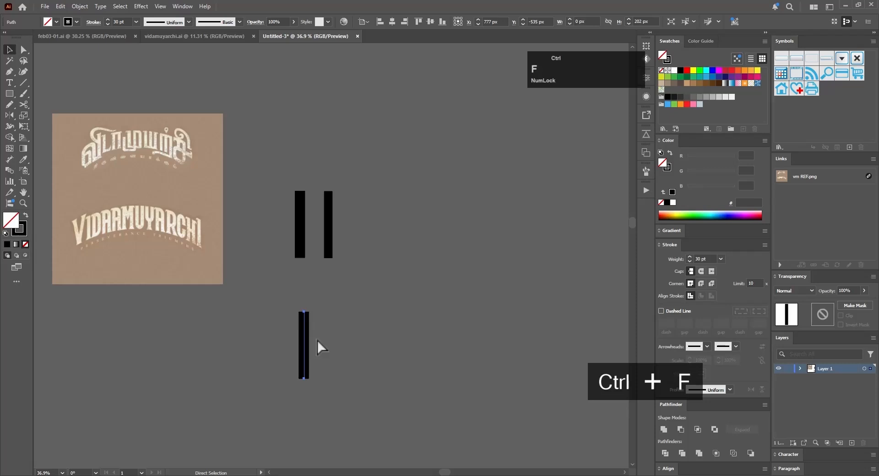
Step: Rotate the copied vertical bar around its lower end so it leans right, spanning about 45 px horizontally
{"action": "key", "text": "r"}
{"action": "left_click", "coordinate": [304, 379]}
{"action": "left_click_drag", "start_coordinate": [376, 341], "coordinate": [334, 313]}
Step: Reflect a copy of the slanted bar across the vertical axis and delete the upright bar between them
{"action": "key", "text": "o"}
{"action": "key", "text": "Return"}
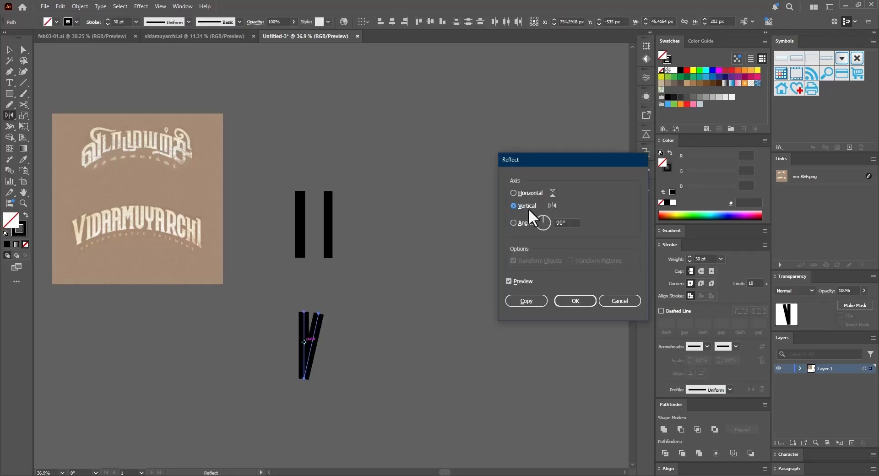
{"action": "left_click", "coordinate": [527, 300]}
{"action": "key", "text": "v"}
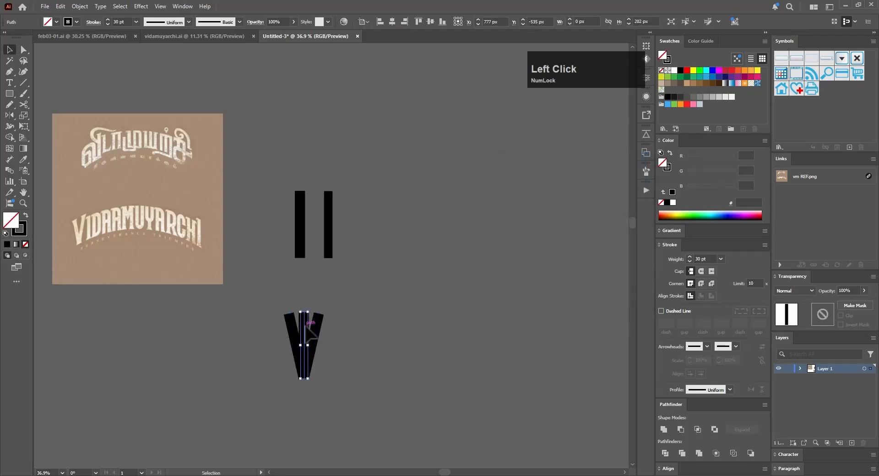
{"action": "key", "text": "Delete"}
Step: Move the finished V up and left, and place a copy of it about 111 px right and 197 px down
{"action": "left_click_drag", "start_coordinate": [324, 305], "coordinate": [293, 339]}
{"action": "left_click_drag", "start_coordinate": [310, 351], "coordinate": [280, 322]}
{"action": "left_click_drag", "start_coordinate": [281, 322], "coordinate": [313, 388]}
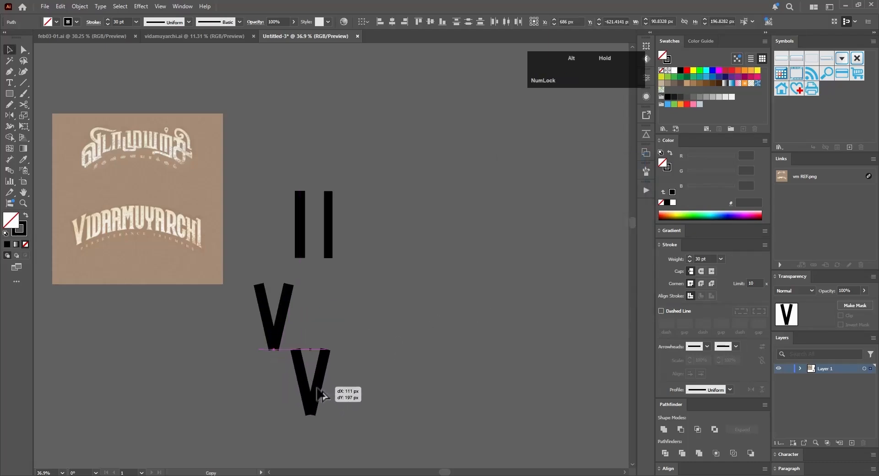
Step: Outline the strokes of the V copy and unite them into one shape
{"action": "left_click", "coordinate": [80, 6]}
{"action": "mouse_move", "coordinate": [172, 261]}
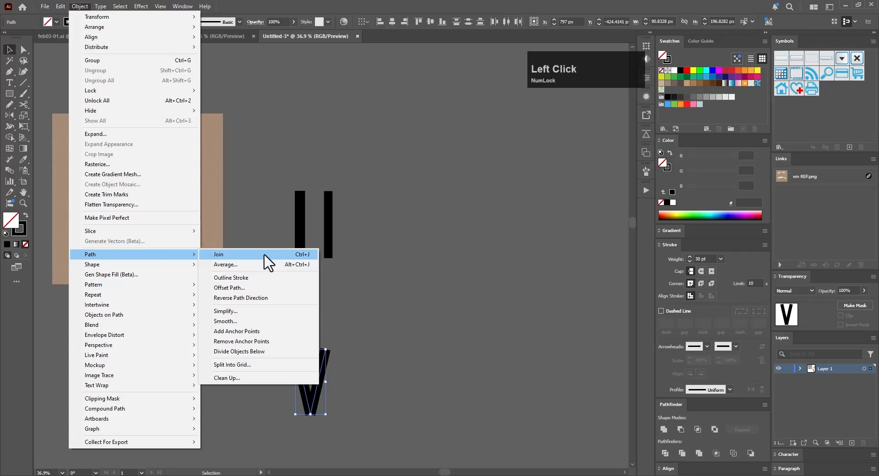
{"action": "left_click", "coordinate": [262, 278]}
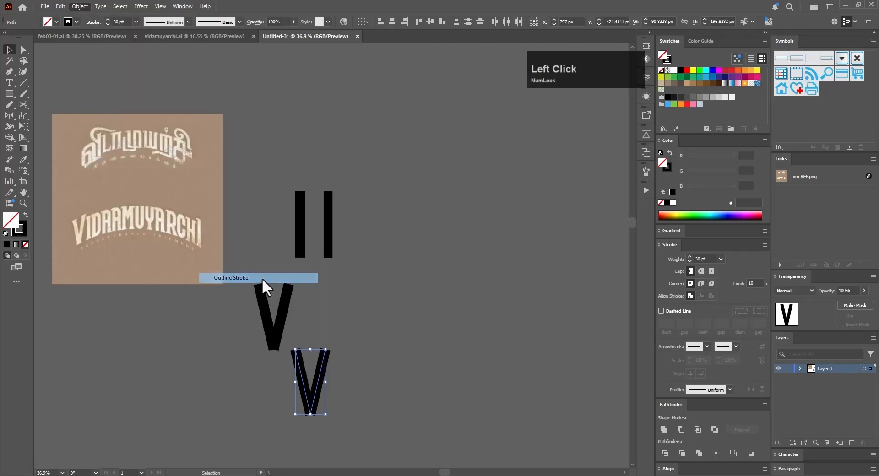
{"action": "left_click", "coordinate": [663, 429]}
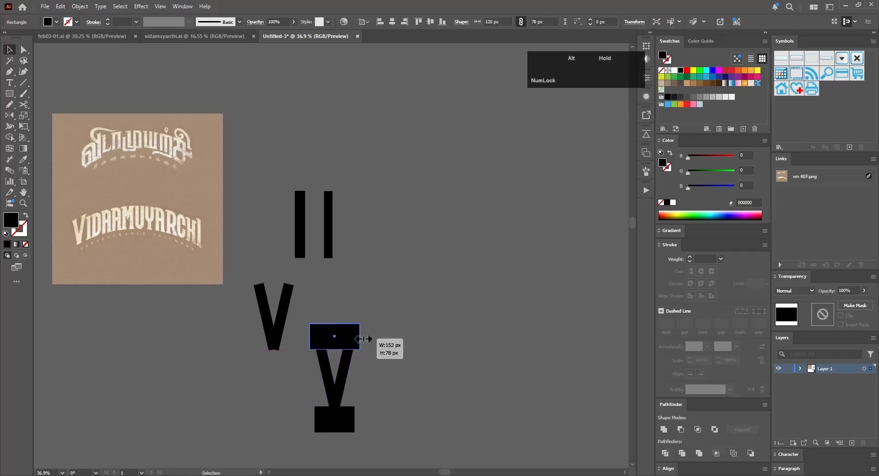
Step: Trim the V copy flat at both ends using 78 px tall covering rectangles, and remove the rectangles
{"action": "left_click", "coordinate": [393, 327]}
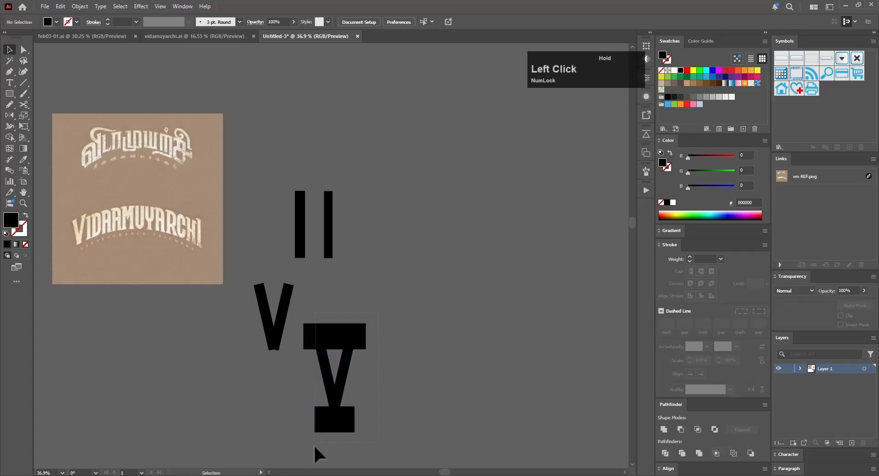
{"action": "left_click_drag", "start_coordinate": [314, 445], "coordinate": [314, 442]}
{"action": "left_click_drag", "start_coordinate": [402, 305], "coordinate": [325, 418]}
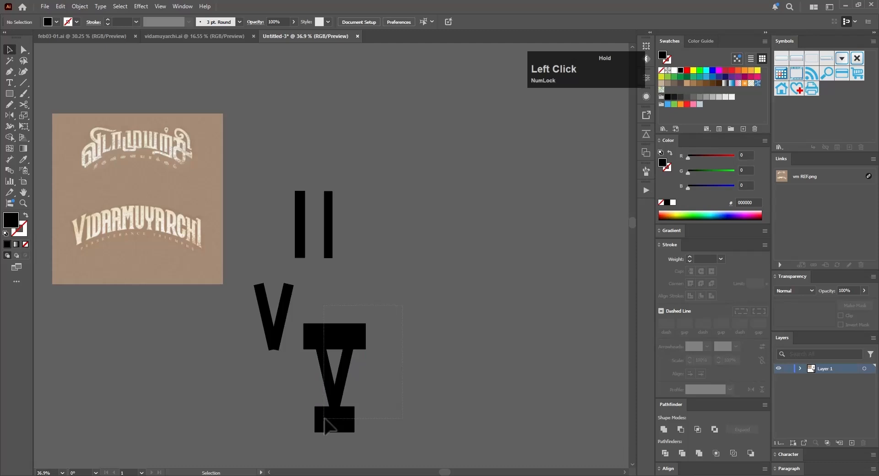
{"action": "key", "text": "a"}
{"action": "left_click", "coordinate": [356, 341]}
{"action": "key", "text": "Delete"}
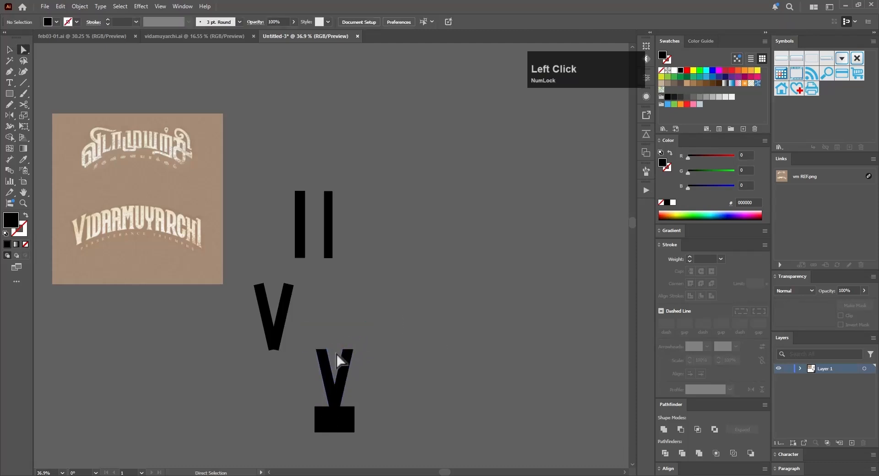
{"action": "key", "text": "ctrl+z"}
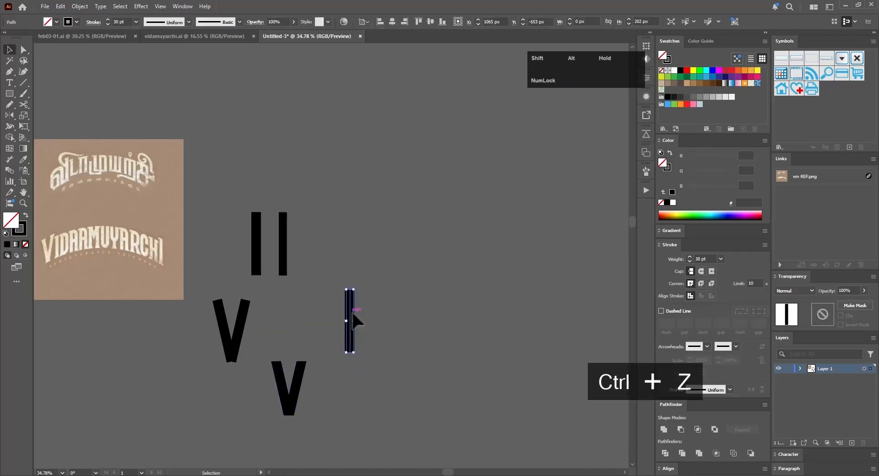
Step: Build a rectangular letter frame from two vertical bars 58 px apart and 25 pt horizontal bars across both ends
{"action": "left_click_drag", "start_coordinate": [376, 319], "coordinate": [373, 319]}
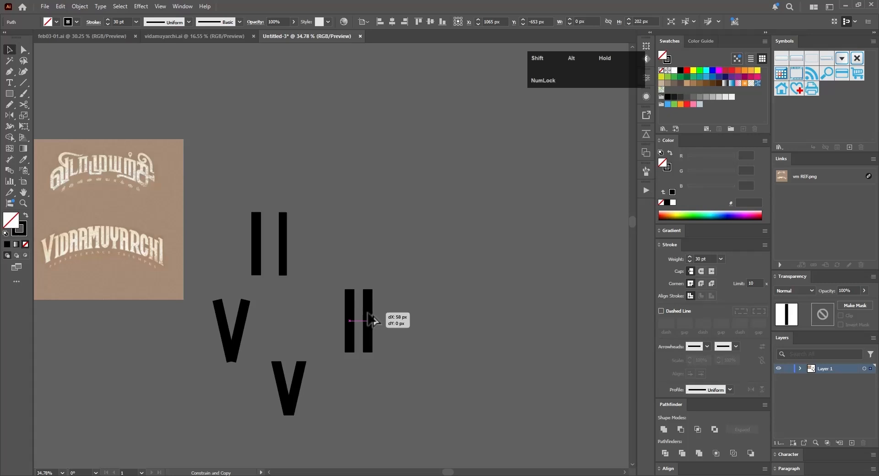
{"action": "left_click_drag", "start_coordinate": [384, 240], "coordinate": [386, 259]}
{"action": "left_click_drag", "start_coordinate": [370, 247], "coordinate": [328, 291]}
{"action": "scroll", "coordinate": [379, 294], "scroll_direction": "up", "scroll_amount": 6}
{"action": "scroll", "coordinate": [328, 293], "scroll_direction": "up", "scroll_amount": 4}
{"action": "left_click_drag", "start_coordinate": [399, 293], "coordinate": [390, 293]}
{"action": "scroll", "coordinate": [442, 291], "scroll_direction": "down", "scroll_amount": 10}
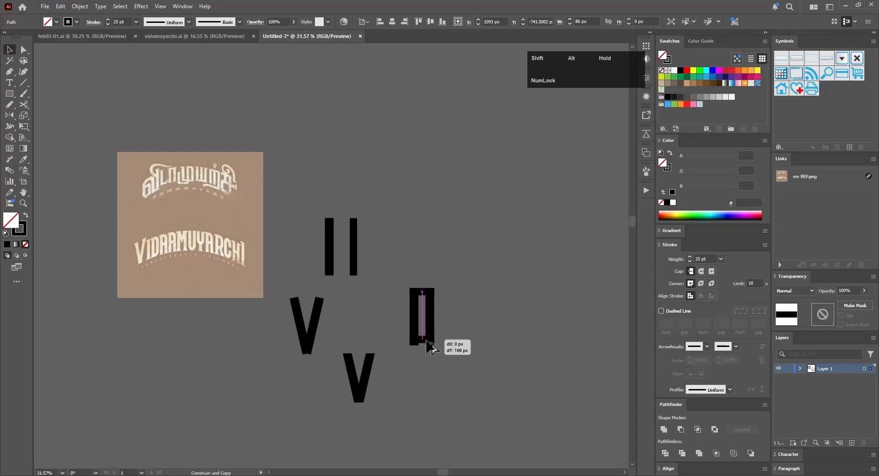
{"action": "left_click_drag", "start_coordinate": [426, 341], "coordinate": [426, 343]}
Step: Outline the strokes of the frame copy below the original and unite them into one shape
{"action": "left_click", "coordinate": [79, 6]}
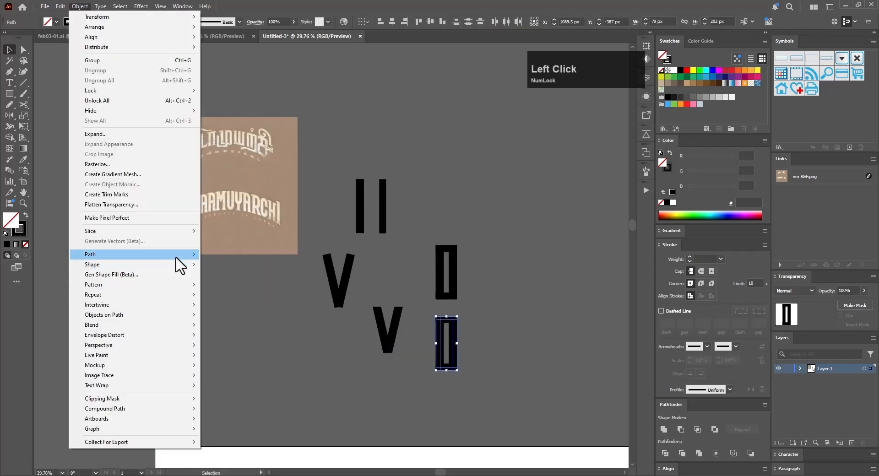
{"action": "mouse_move", "coordinate": [177, 255]}
{"action": "left_click", "coordinate": [241, 278]}
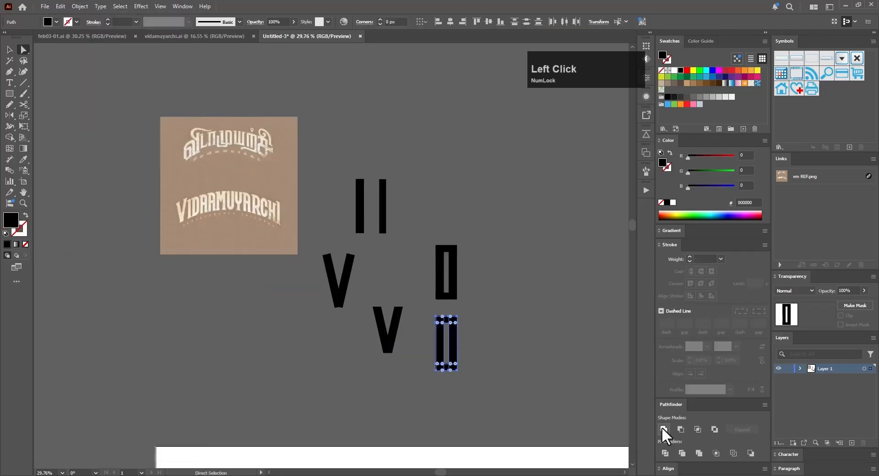
Step: Delete the redundant anchor points along the outer edges of the united frame
{"action": "scroll", "coordinate": [461, 367], "scroll_direction": "up", "scroll_amount": 5}
{"action": "key", "text": "minus"}
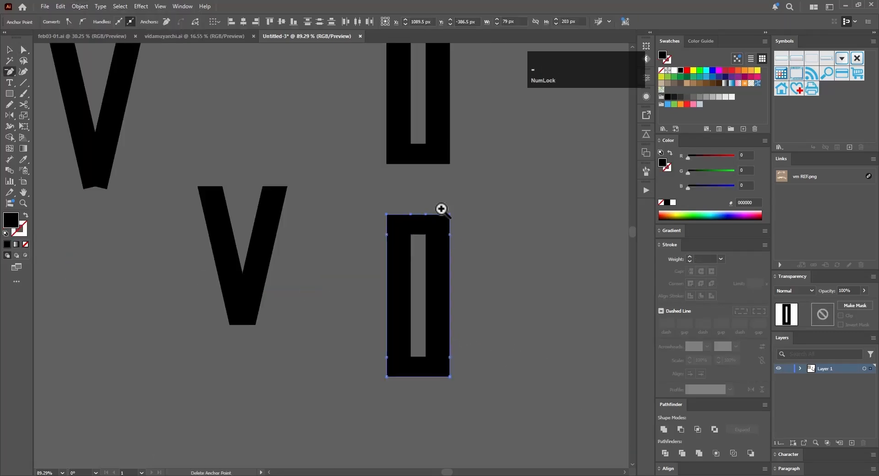
{"action": "left_click", "coordinate": [441, 209], "text": "ctrl"}
{"action": "left_click", "coordinate": [391, 238]}
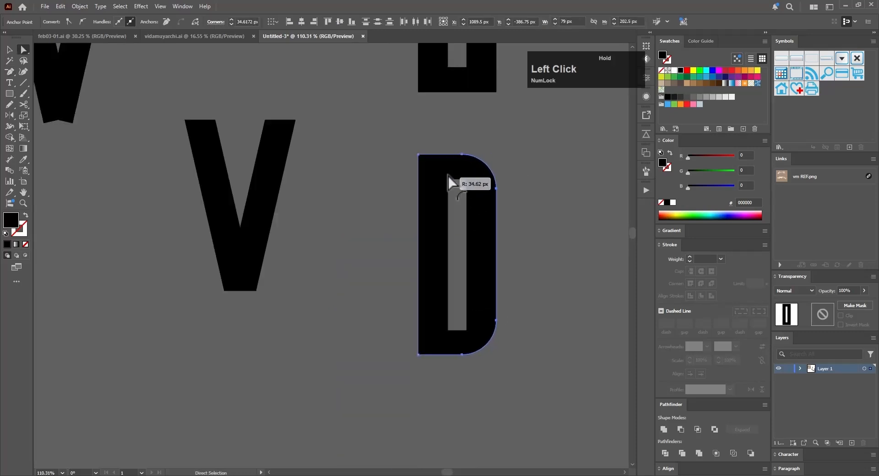
Step: Round the outer and inner corners on the frame's right side to form a D
{"action": "left_click_drag", "start_coordinate": [448, 175], "coordinate": [451, 179]}
{"action": "key", "text": "a"}
{"action": "left_click", "coordinate": [460, 188]}
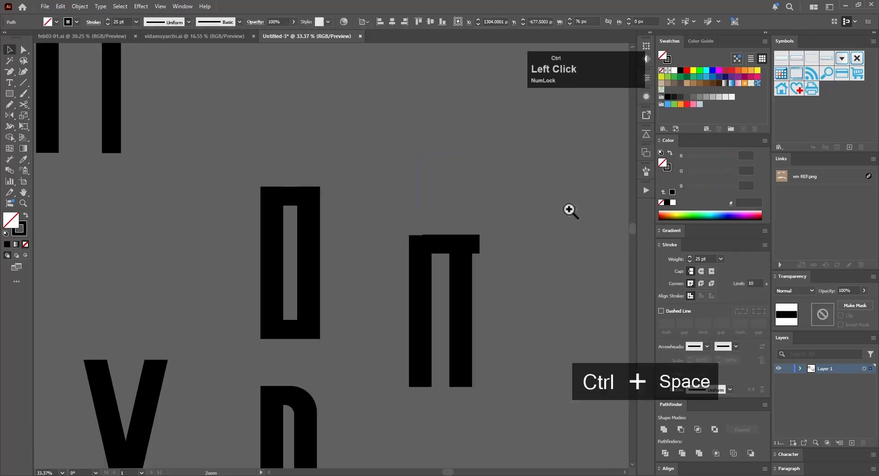
Step: Assemble an A from two vertical bars, a 25 pt bar across the top and a matching crossbar
{"action": "left_click_drag", "start_coordinate": [449, 253], "coordinate": [449, 253]}
{"action": "key", "text": "ctrl+space"}
{"action": "left_click_drag", "start_coordinate": [399, 222], "coordinate": [399, 265]}
{"action": "left_click", "coordinate": [454, 204]}
{"action": "left_click_drag", "start_coordinate": [454, 204], "coordinate": [370, 328]}
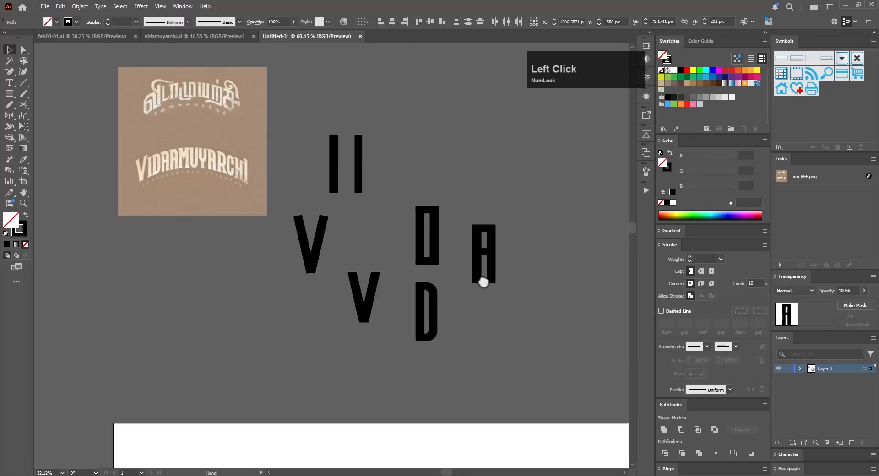
Step: Duplicate the A directly below, outline the copy's strokes and unite them into one shape
{"action": "left_click_drag", "start_coordinate": [445, 220], "coordinate": [445, 317]}
{"action": "left_click", "coordinate": [80, 6]}
{"action": "mouse_move", "coordinate": [90, 254]}
{"action": "left_click", "coordinate": [250, 279]}
{"action": "left_click", "coordinate": [664, 429]}
Step: Remove the redundant anchor points from the outer edges of the united A
{"action": "scroll", "coordinate": [498, 324], "scroll_direction": "up", "scroll_amount": 5}
{"action": "left_click", "coordinate": [357, 226], "text": "alt"}
{"action": "left_click", "coordinate": [563, 238]}
{"action": "left_click", "coordinate": [292, 233]}
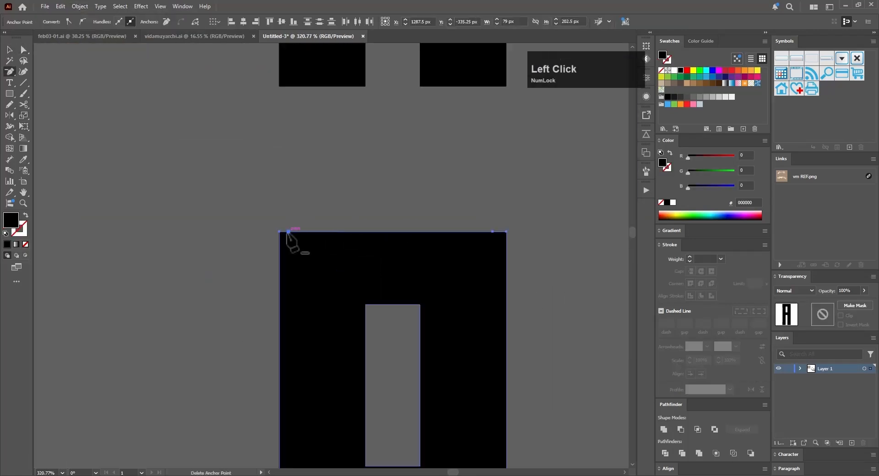
{"action": "scroll", "coordinate": [423, 253], "scroll_direction": "down", "scroll_amount": 5}
Step: Round the upper right outer corner of the A and the matching corner of its upper counter
{"action": "left_click", "coordinate": [423, 252]}
{"action": "left_click", "coordinate": [492, 182]}
{"action": "left_click_drag", "start_coordinate": [485, 190], "coordinate": [458, 213]}
{"action": "left_click", "coordinate": [469, 202]}
{"action": "key", "text": "v"}
{"action": "left_click", "coordinate": [514, 245]}
{"action": "key", "text": "ctrl+z"}
{"action": "key", "text": "ctrl+z"}
{"action": "key", "text": "a"}
{"action": "key", "text": "v"}
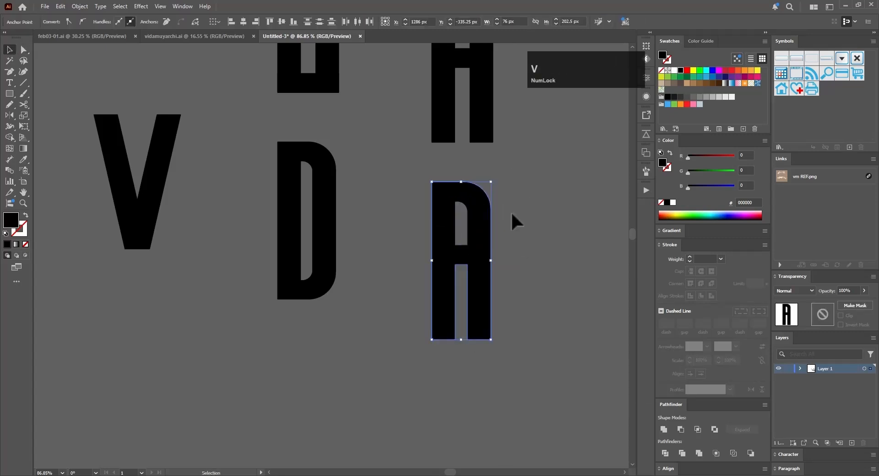
{"action": "left_click", "coordinate": [526, 215]}
Step: Copy the 30 pt vertical bar beside the A and duplicate it sideways as the two stems of an M
{"action": "scroll", "coordinate": [552, 223], "scroll_direction": "down", "scroll_amount": 5}
{"action": "left_click_drag", "start_coordinate": [553, 223], "coordinate": [377, 345]}
{"action": "left_click_drag", "start_coordinate": [194, 190], "coordinate": [404, 258]}
{"action": "left_click", "coordinate": [435, 270]}
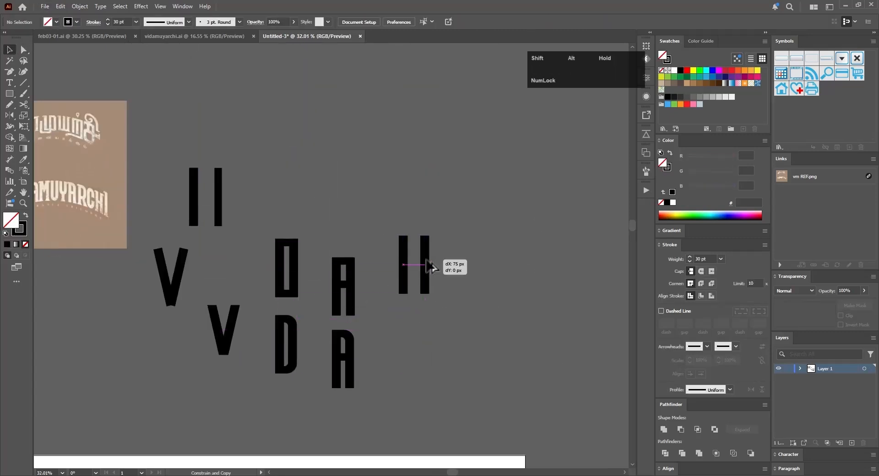
Step: Copy the 25 pt vertical bar and place it over the M's left stem
{"action": "left_click_drag", "start_coordinate": [218, 193], "coordinate": [452, 270]}
{"action": "left_click_drag", "start_coordinate": [452, 204], "coordinate": [451, 269]}
{"action": "left_click_drag", "start_coordinate": [423, 245], "coordinate": [389, 280]}
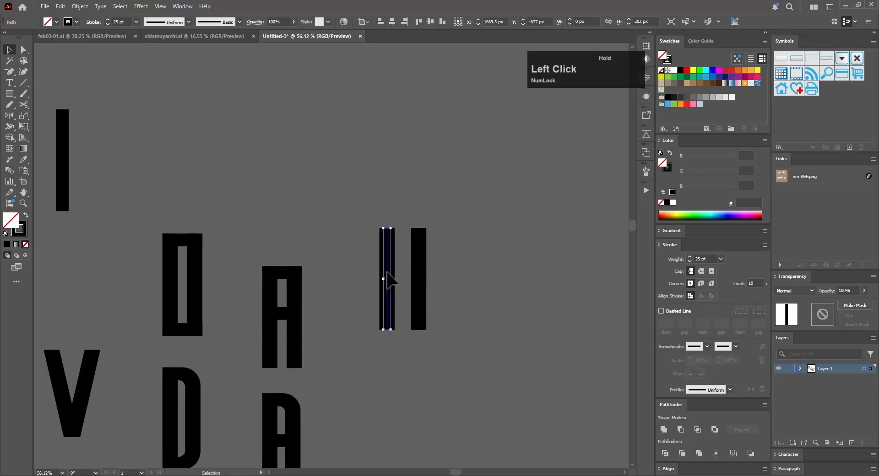
Step: Shorten and slant the thin bar into the M's left diagonal, and reflect a copy as the right diagonal
{"action": "key", "text": "a"}
{"action": "left_click_drag", "start_coordinate": [387, 329], "coordinate": [387, 293]}
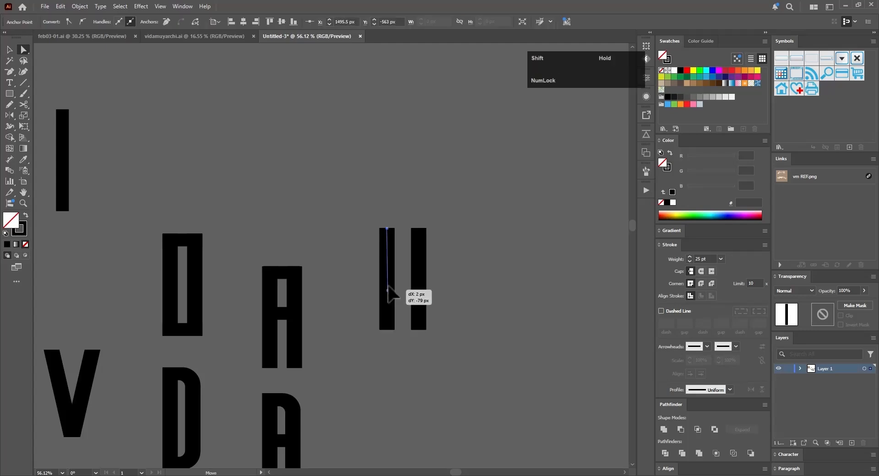
{"action": "left_click_drag", "start_coordinate": [554, 240], "coordinate": [554, 235]}
{"action": "key", "text": "o"}
{"action": "key", "text": "v"}
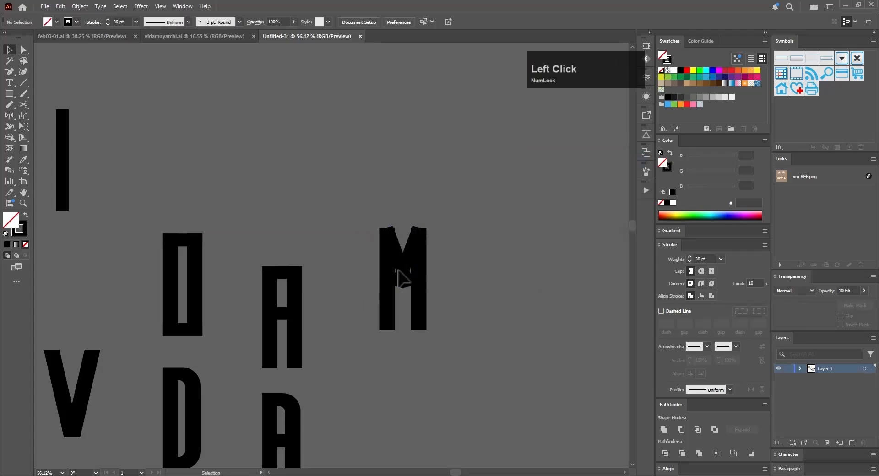
{"action": "key", "text": "ctrl+z"}
Step: Duplicate the M below and outline the strokes of the copy's two diagonals
{"action": "left_click_drag", "start_coordinate": [367, 340], "coordinate": [442, 212]}
{"action": "left_click_drag", "start_coordinate": [443, 211], "coordinate": [425, 251]}
{"action": "left_click", "coordinate": [425, 257]}
{"action": "left_click", "coordinate": [79, 6]}
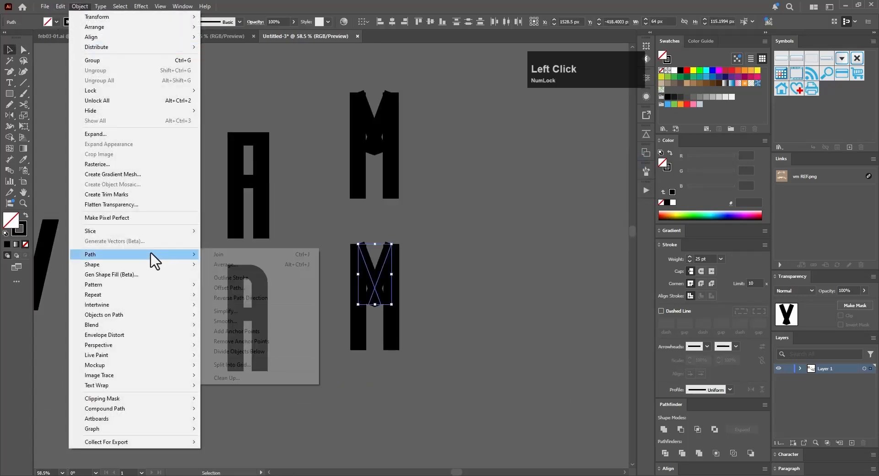
{"action": "mouse_move", "coordinate": [153, 259]}
{"action": "left_click", "coordinate": [234, 277]}
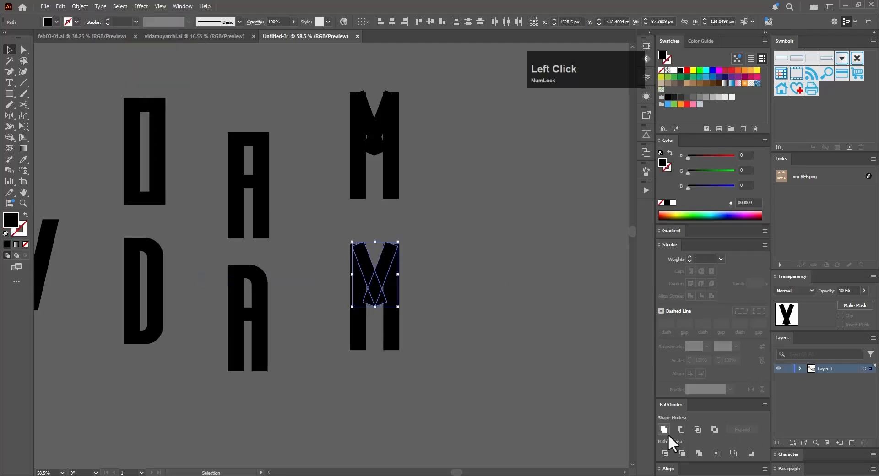
Step: Divide the overlapping diagonals and delete the leftover pieces sticking out at the lower ends, leaving a sharp point
{"action": "left_click", "coordinate": [665, 452]}
{"action": "scroll", "coordinate": [398, 307], "scroll_direction": "up", "scroll_amount": 5}
{"action": "key", "text": "a"}
{"action": "left_click", "coordinate": [340, 281]}
{"action": "key", "text": "v"}
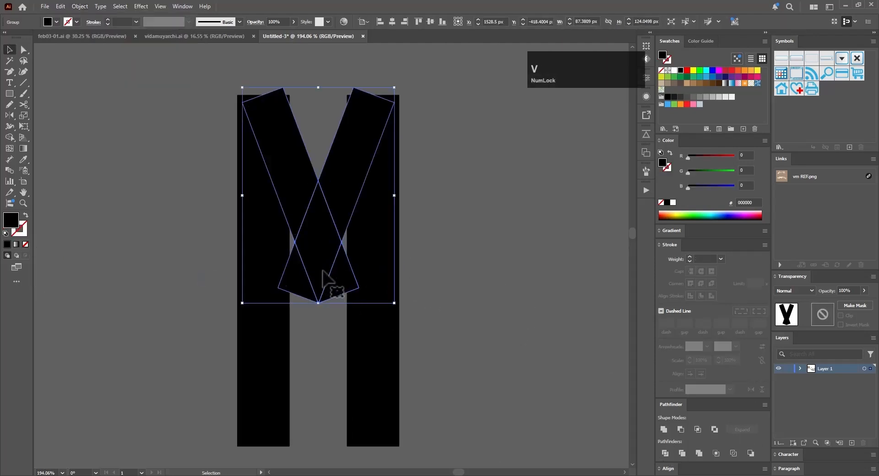
{"action": "left_click", "coordinate": [341, 280]}
{"action": "left_click", "coordinate": [316, 232]}
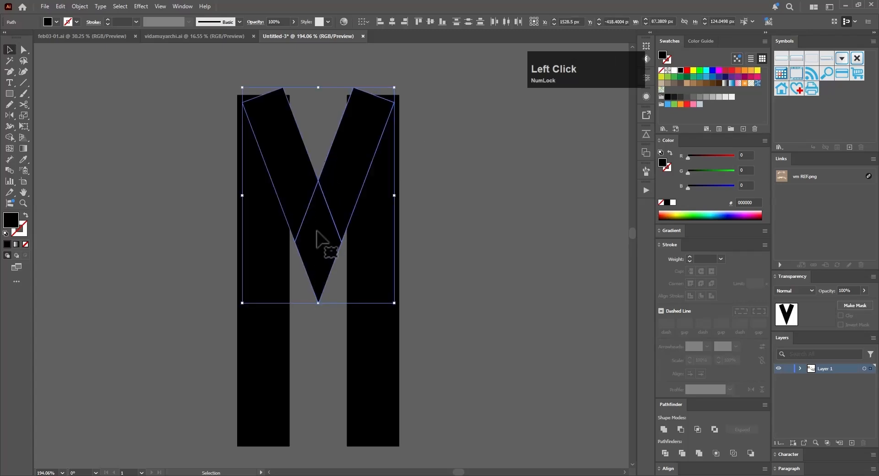
Step: Unite the diagonal pieces into one V shape and outline the strokes of the M's two stems
{"action": "left_click", "coordinate": [664, 429]}
{"action": "left_click", "coordinate": [383, 185]}
{"action": "left_click", "coordinate": [80, 6]}
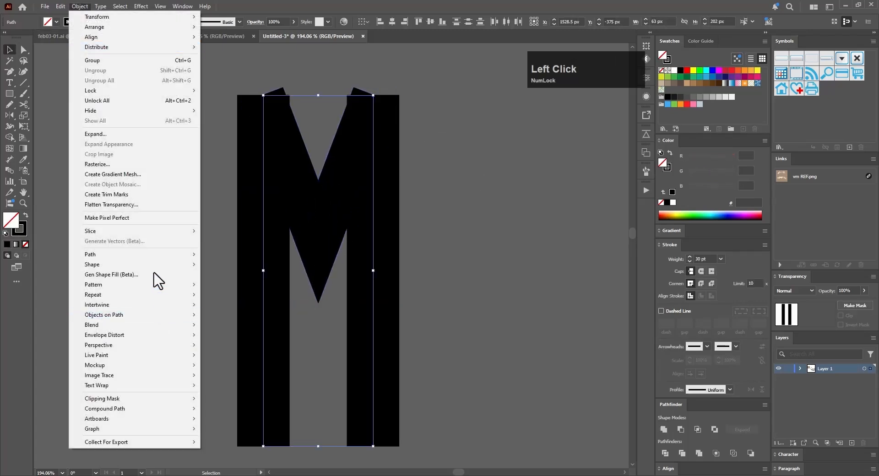
{"action": "mouse_move", "coordinate": [157, 254]}
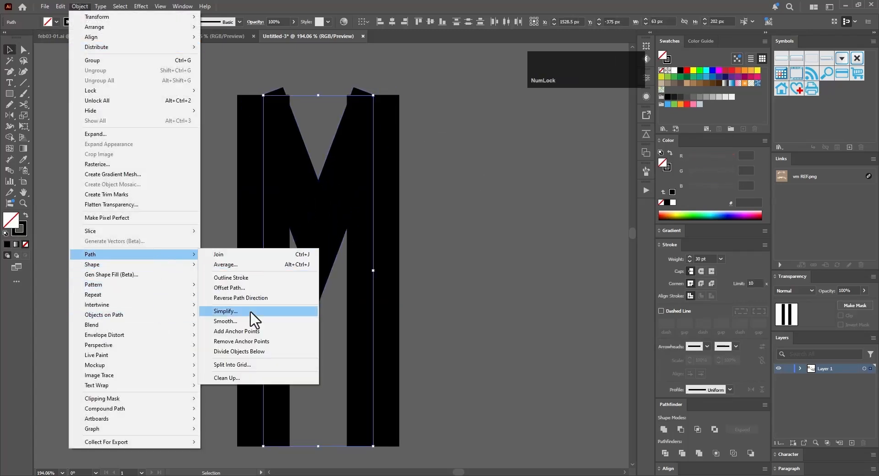
{"action": "left_click", "coordinate": [260, 278]}
{"action": "left_click", "coordinate": [437, 304]}
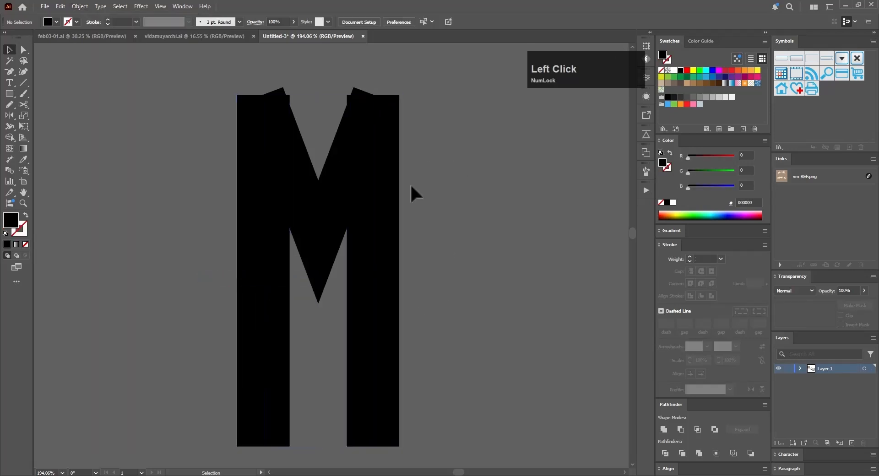
Step: Divide the M's stems and V shape where they overlap, and ungroup the resulting pieces
{"action": "left_click_drag", "start_coordinate": [411, 184], "coordinate": [224, 303]}
{"action": "left_click", "coordinate": [502, 299]}
{"action": "left_click_drag", "start_coordinate": [430, 180], "coordinate": [233, 251]}
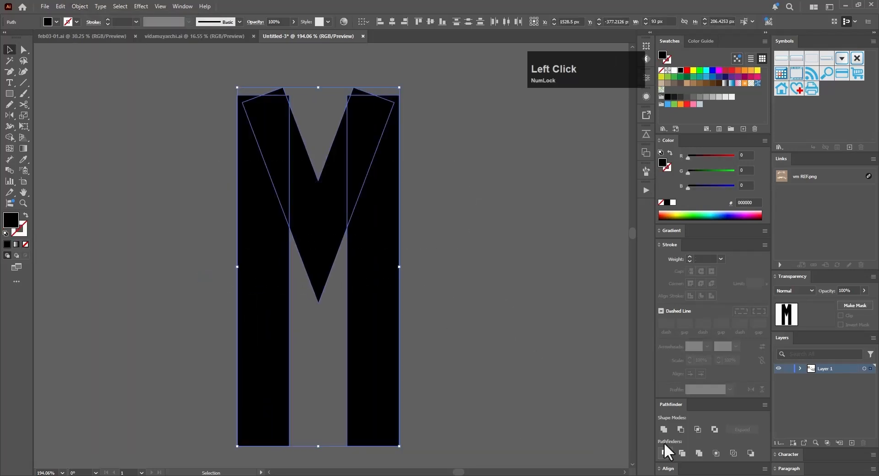
{"action": "left_click", "coordinate": [665, 453]}
{"action": "left_click", "coordinate": [468, 220]}
{"action": "left_click", "coordinate": [345, 173]}
{"action": "right_click", "coordinate": [345, 173]}
{"action": "left_click", "coordinate": [391, 293]}
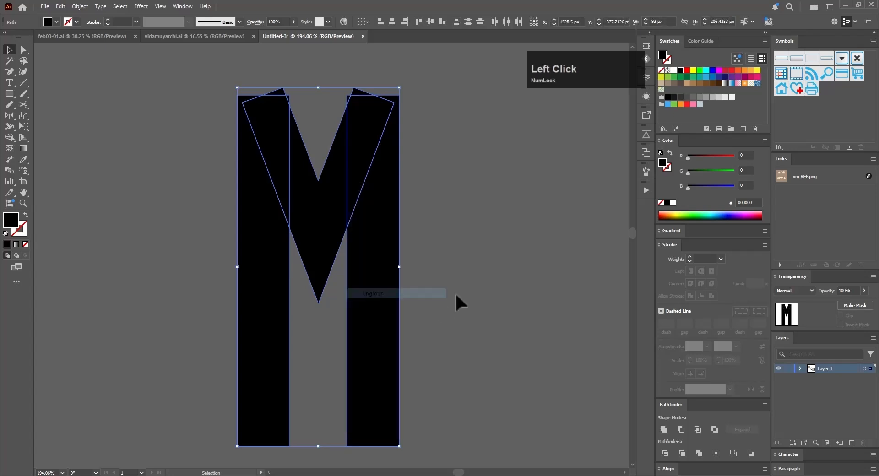
{"action": "left_click", "coordinate": [455, 292]}
Step: Delete the two diagonal tips protruding above the M's stems and unite the remaining pieces
{"action": "left_click", "coordinate": [359, 92]}
{"action": "key", "text": "Delete"}
{"action": "left_click", "coordinate": [281, 91]}
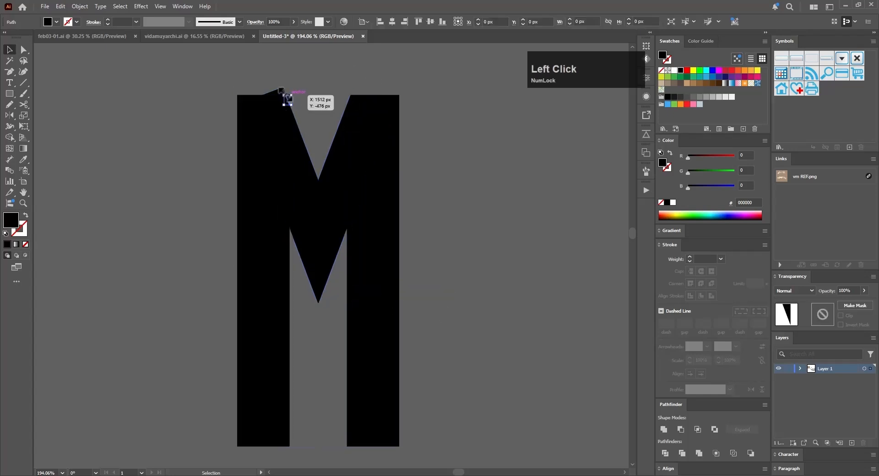
{"action": "key", "text": "Delete"}
{"action": "scroll", "coordinate": [438, 99], "scroll_direction": "down", "scroll_amount": 2}
Step: Narrow the M's top notch by scaling its two upper inner points to 75% horizontally and 100% vertically
{"action": "key", "text": "a"}
{"action": "left_click_drag", "start_coordinate": [328, 220], "coordinate": [382, 238]}
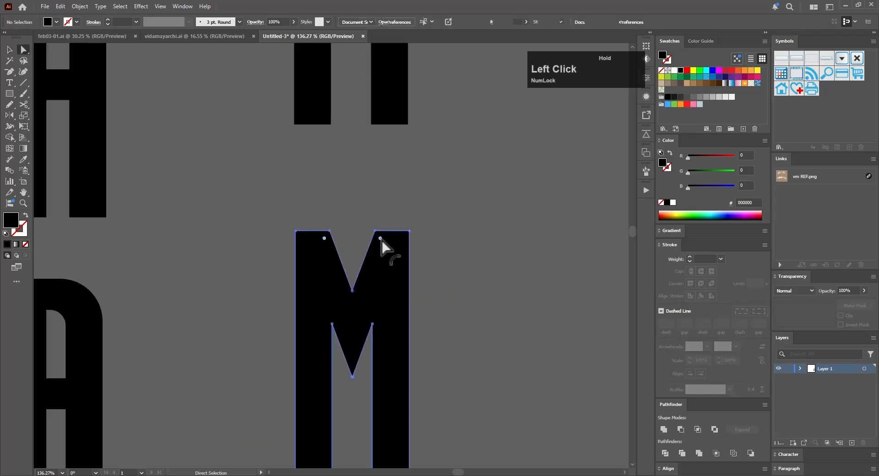
{"action": "key", "text": "s"}
{"action": "left_click", "coordinate": [352, 290], "text": "alt"}
{"action": "left_click", "coordinate": [550, 124]}
{"action": "key", "text": "shift+Down"}
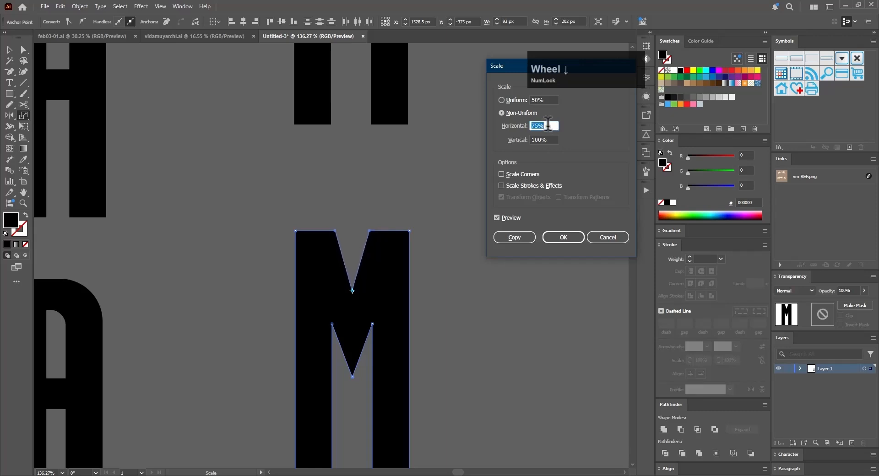
{"action": "left_click", "coordinate": [562, 237]}
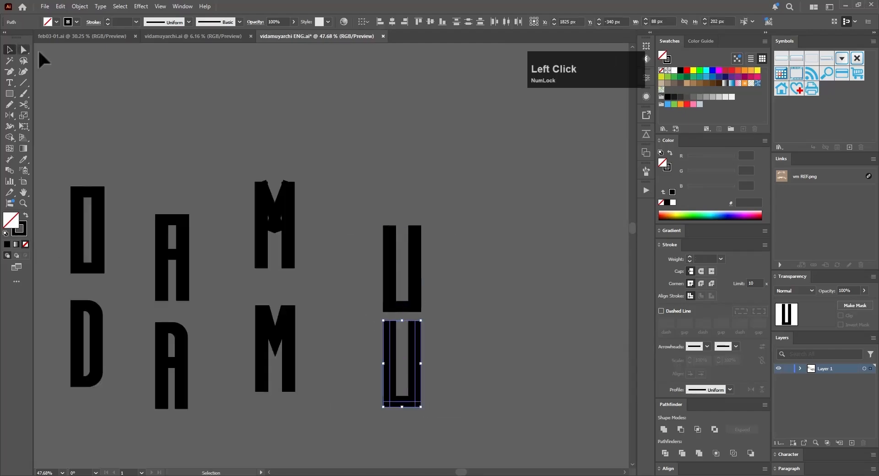
Step: Round both outer bottom corners of the lower U with a corner radius of about 39.5 px
{"action": "key", "text": "a"}
{"action": "left_click", "coordinate": [333, 320]}
{"action": "key", "text": "ctrl+z"}
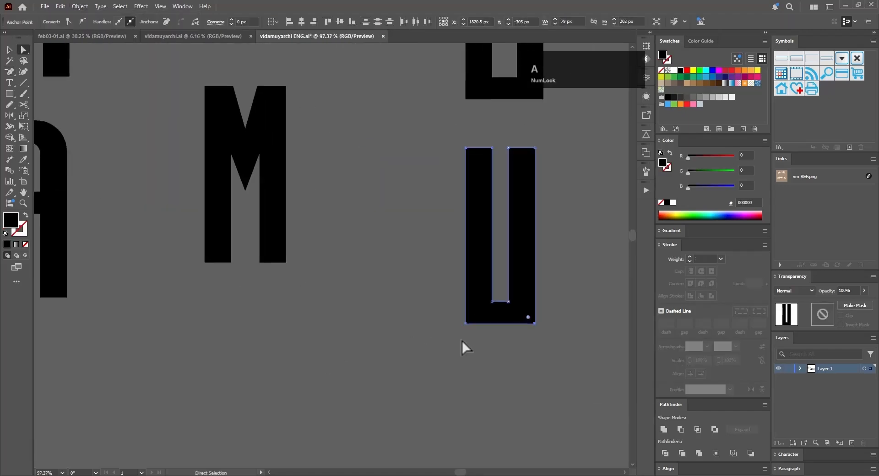
{"action": "left_click", "coordinate": [471, 321]}
{"action": "key", "text": "p"}
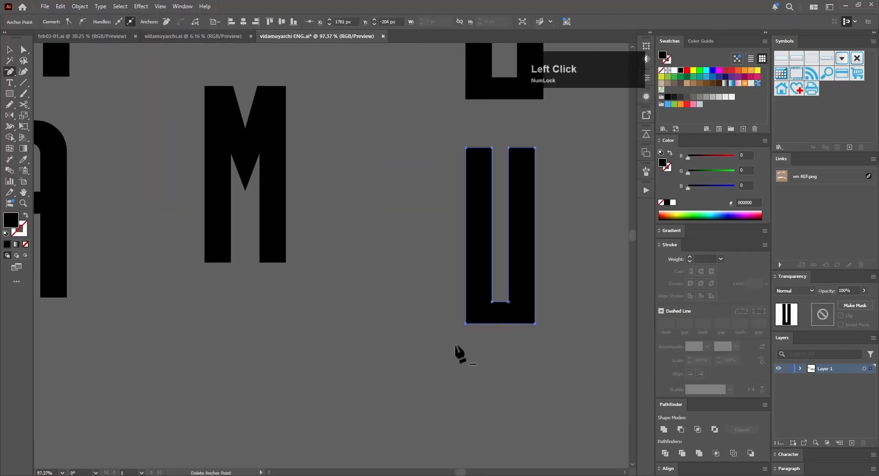
{"action": "key", "text": "a"}
{"action": "left_click_drag", "start_coordinate": [457, 354], "coordinate": [457, 243]}
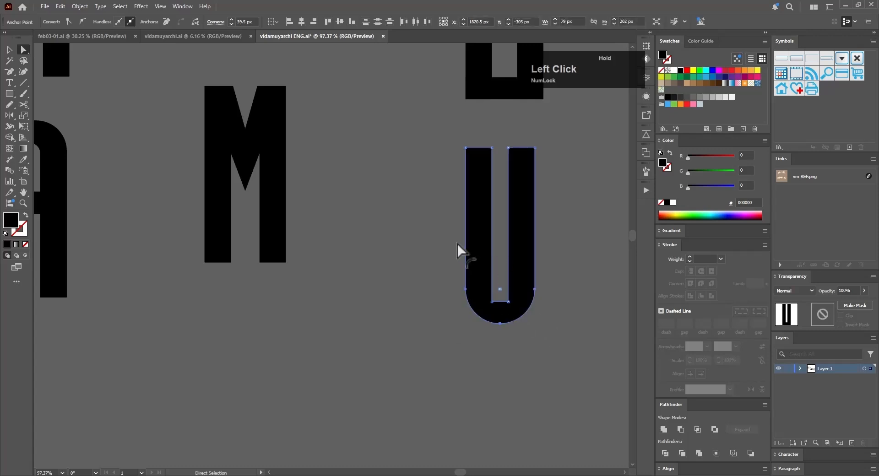
Step: Round the two inner bottom corners of the lower U
{"action": "key", "text": "a"}
{"action": "left_click", "coordinate": [498, 302]}
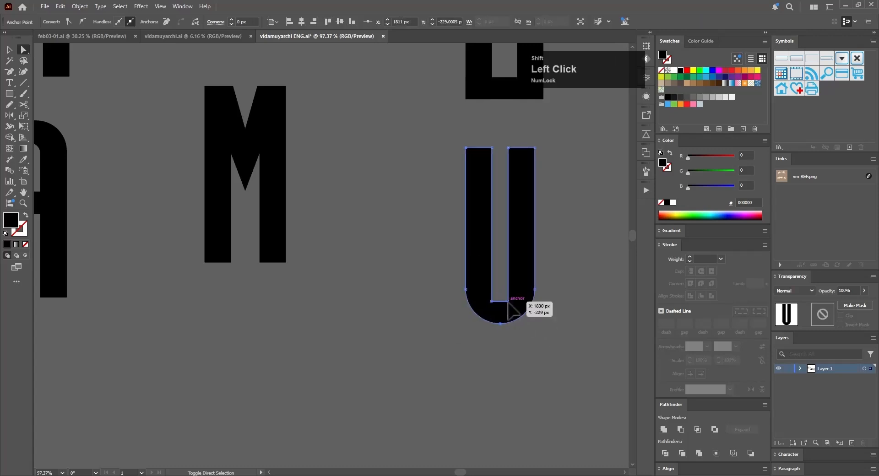
{"action": "left_click", "coordinate": [508, 302], "text": "shift"}
{"action": "left_click_drag", "start_coordinate": [496, 296], "coordinate": [504, 231]}
Step: Place a copy of the square U beside the finished one and shorten its arms with Free Transform
{"action": "key", "text": "v"}
{"action": "left_click", "coordinate": [574, 312]}
{"action": "left_click_drag", "start_coordinate": [567, 280], "coordinate": [441, 322]}
{"action": "left_click_drag", "start_coordinate": [493, 207], "coordinate": [267, 311]}
{"action": "key", "text": "a"}
{"action": "left_click_drag", "start_coordinate": [350, 302], "coordinate": [445, 266]}
{"action": "key", "text": "e"}
{"action": "left_click_drag", "start_coordinate": [408, 289], "coordinate": [394, 249]}
{"action": "left_click_drag", "start_coordinate": [394, 249], "coordinate": [399, 259]}
Step: Build a Y from a rounded copy of the short U with a central stem, adjusting the stem's length
{"action": "left_click_drag", "start_coordinate": [223, 191], "coordinate": [591, 341]}
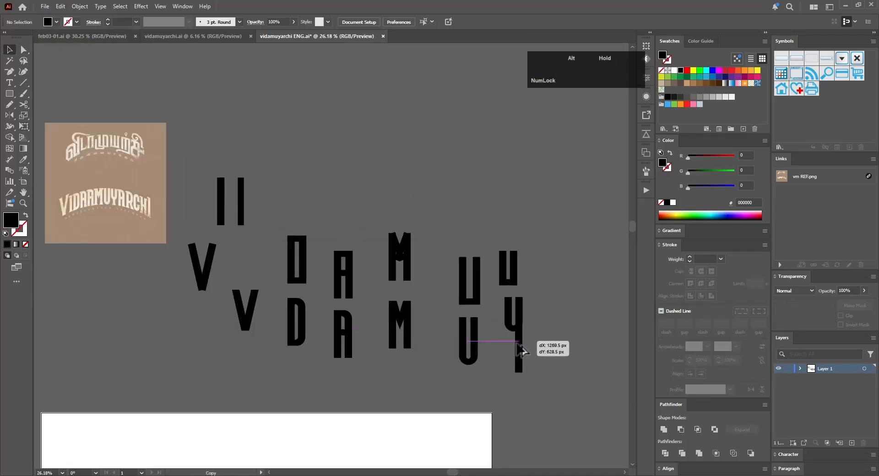
{"action": "mouse_move", "coordinate": [479, 335]}
{"action": "left_mouse_down"}
{"action": "mouse_move", "coordinate": [459, 294]}
{"action": "mouse_move", "coordinate": [476, 334]}
{"action": "left_mouse_up"}
{"action": "left_click_drag", "start_coordinate": [506, 283], "coordinate": [462, 284]}
{"action": "key", "text": "a"}
{"action": "left_click_drag", "start_coordinate": [457, 405], "coordinate": [543, 377]}
{"action": "key", "text": "e"}
{"action": "left_click_drag", "start_coordinate": [493, 324], "coordinate": [493, 300]}
Step: Shorten the right stem of the stroked A with Free Transform so the letter becomes a P
{"action": "key", "text": "a"}
{"action": "left_click_drag", "start_coordinate": [545, 292], "coordinate": [588, 290]}
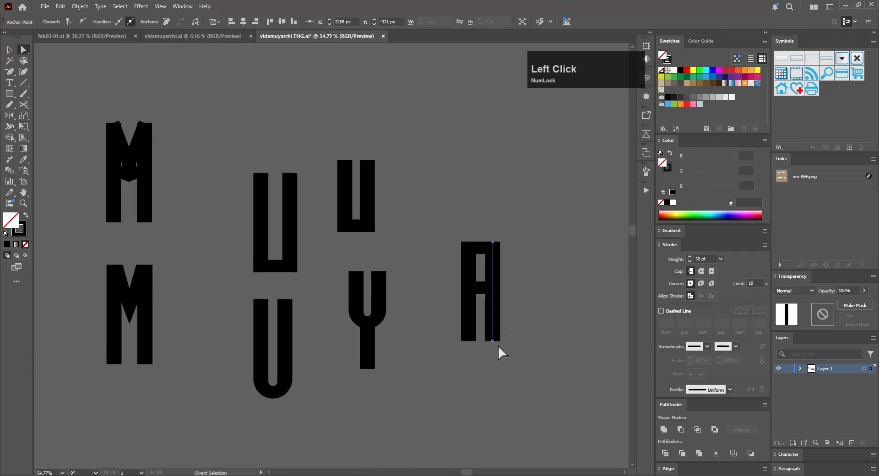
{"action": "key", "text": "e"}
{"action": "left_click_drag", "start_coordinate": [493, 341], "coordinate": [496, 274]}
Step: Position a vertical bar below the P's bowl and rotate it about its upper end to form the R's slanted leg
{"action": "left_click_drag", "start_coordinate": [364, 342], "coordinate": [364, 352]}
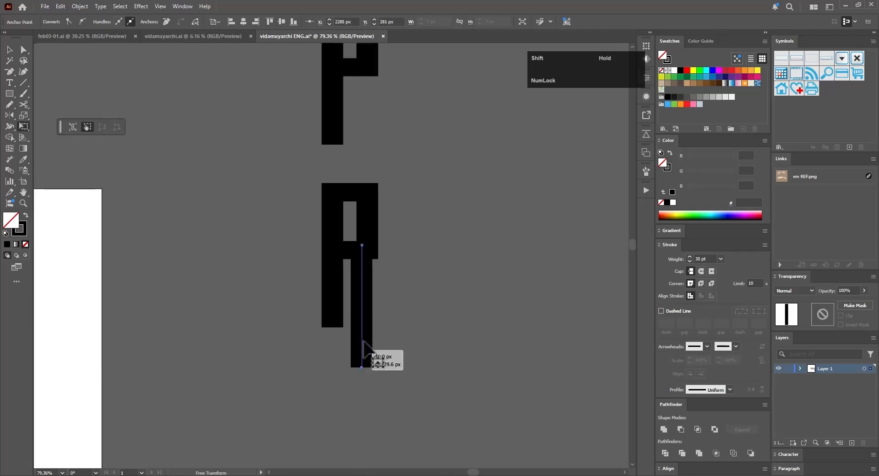
{"action": "key", "text": "r"}
{"action": "left_click", "coordinate": [362, 245]}
{"action": "left_click_drag", "start_coordinate": [479, 372], "coordinate": [504, 338]}
Step: Round the outer corners of the R's bowl by about 28 px and the right corners of its counter
{"action": "key", "text": "v"}
{"action": "left_click", "coordinate": [402, 322]}
{"action": "left_click", "coordinate": [392, 330]}
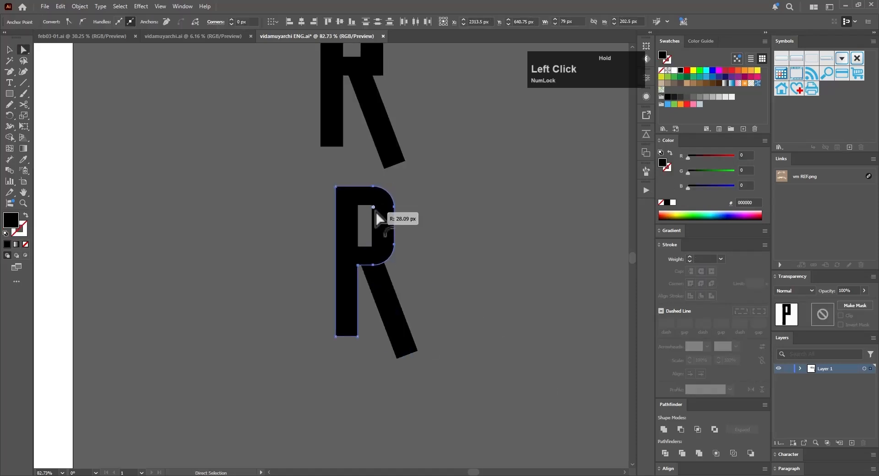
{"action": "left_click", "coordinate": [372, 206]}
{"action": "left_click", "coordinate": [372, 245], "text": "shift"}
{"action": "left_click_drag", "start_coordinate": [365, 212], "coordinate": [360, 215]}
Step: Unite the slanted leg with the R's bowl and stem, and place a copy below
{"action": "key", "text": "v"}
{"action": "left_click", "coordinate": [399, 316]}
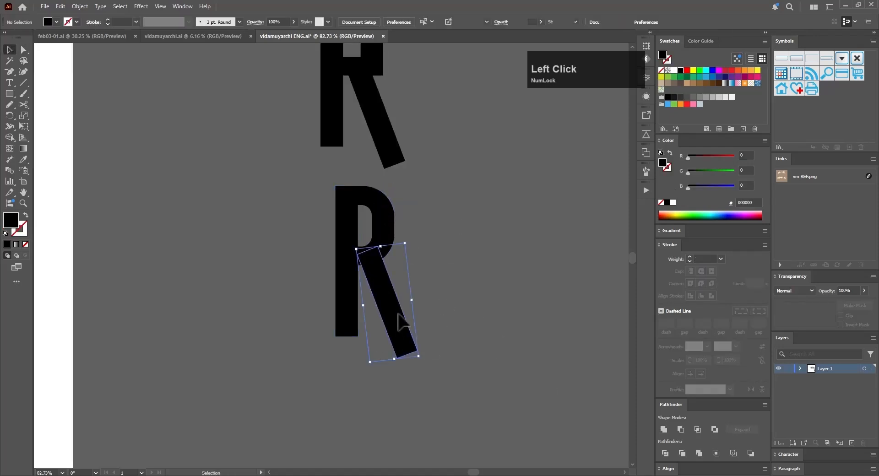
{"action": "left_click", "coordinate": [434, 241]}
{"action": "left_click_drag", "start_coordinate": [386, 272], "coordinate": [354, 445]}
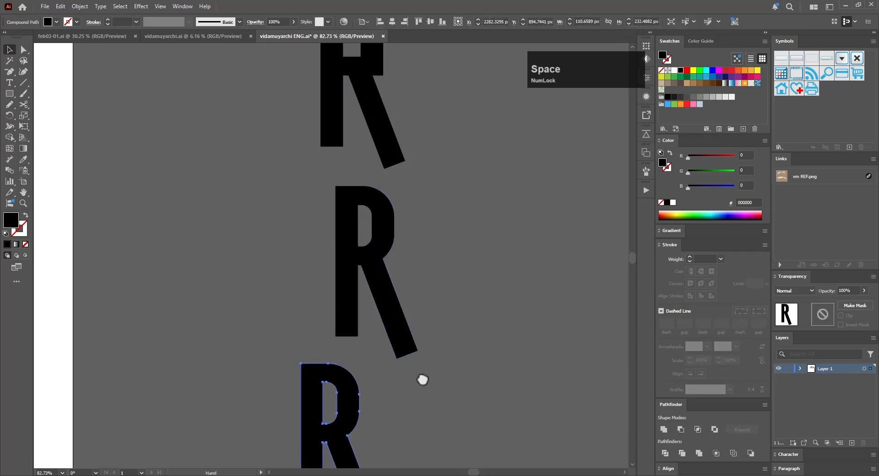
Step: Trim the R copy's slanted leg flat at the stem's baseline using an overlapping rectangle and Minus Front
{"action": "left_click_drag", "start_coordinate": [422, 380], "coordinate": [360, 200]}
{"action": "scroll", "coordinate": [249, 267], "scroll_direction": "up", "scroll_amount": 10}
{"action": "key", "text": "a"}
{"action": "left_click", "coordinate": [302, 250]}
{"action": "left_click_drag", "start_coordinate": [296, 258], "coordinate": [295, 262]}
{"action": "left_click", "coordinate": [485, 353]}
{"action": "left_click_drag", "start_coordinate": [532, 364], "coordinate": [514, 364]}
{"action": "left_click_drag", "start_coordinate": [513, 364], "coordinate": [459, 263]}
{"action": "key", "text": "m"}
{"action": "mouse_move", "coordinate": [382, 346]}
{"action": "left_mouse_down"}
{"action": "mouse_move", "coordinate": [485, 313]}
{"action": "mouse_move", "coordinate": [493, 291]}
{"action": "left_mouse_up"}
{"action": "key", "text": "v"}
{"action": "left_click_drag", "start_coordinate": [460, 256], "coordinate": [403, 321]}
{"action": "left_click", "coordinate": [681, 428]}
{"action": "left_click", "coordinate": [445, 371]}
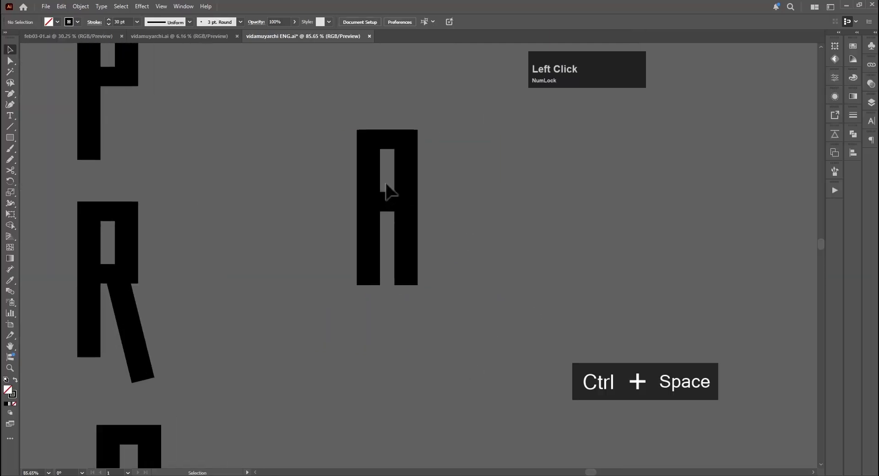
Step: Move the A's crossbar to the baseline to close an O, and subtract a rectangle from its right side to form a C
{"action": "left_click", "coordinate": [389, 204]}
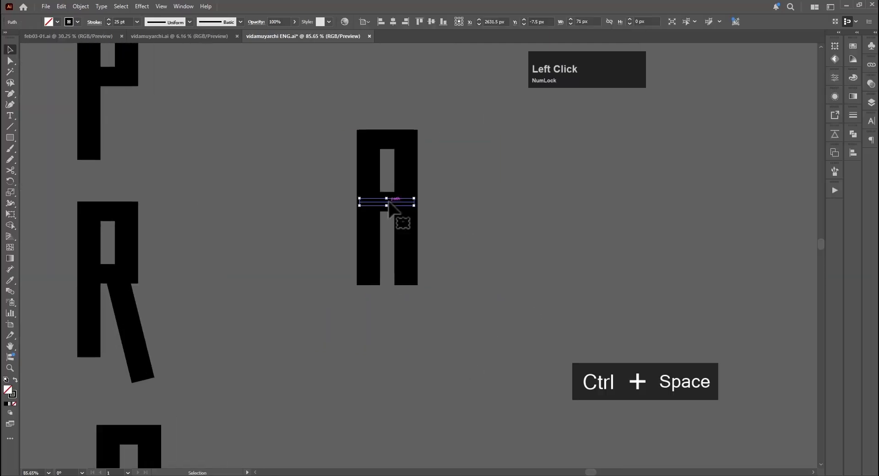
{"action": "mouse_move", "coordinate": [388, 203]}
{"action": "left_mouse_down"}
{"action": "mouse_move", "coordinate": [392, 259]}
{"action": "mouse_move", "coordinate": [391, 209]}
{"action": "left_mouse_up"}
{"action": "left_click_drag", "start_coordinate": [494, 366], "coordinate": [493, 369]}
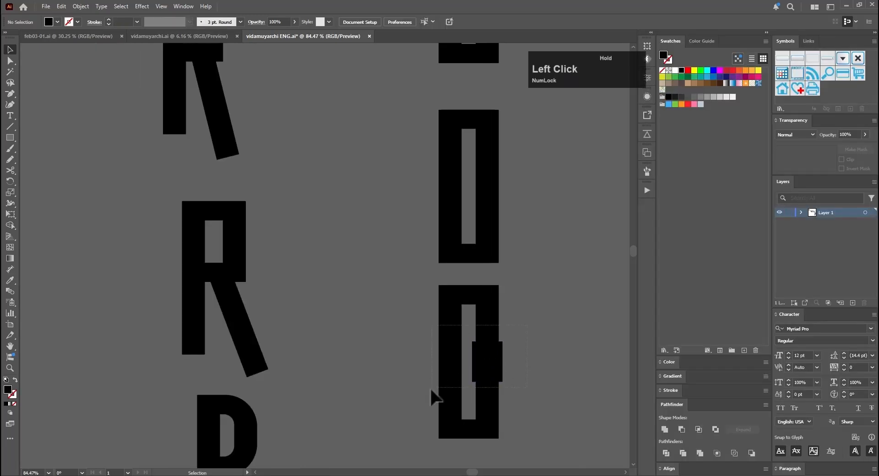
{"action": "left_click_drag", "start_coordinate": [430, 390], "coordinate": [481, 364]}
{"action": "left_click", "coordinate": [680, 429]}
{"action": "left_click", "coordinate": [542, 345]}
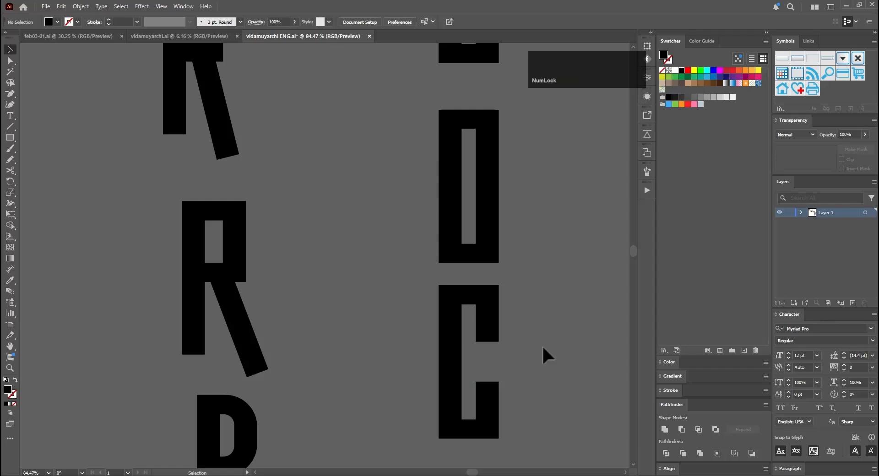
Step: Duplicate the squared C below and round the copy's corners
{"action": "key", "text": "a"}
{"action": "left_click_drag", "start_coordinate": [462, 224], "coordinate": [506, 380]}
{"action": "left_click", "coordinate": [506, 342]}
{"action": "key", "text": "v"}
{"action": "scroll", "coordinate": [443, 190], "scroll_direction": "down", "scroll_amount": 5}
{"action": "left_click_drag", "start_coordinate": [442, 183], "coordinate": [442, 270]}
{"action": "scroll", "coordinate": [443, 270], "scroll_direction": "up", "scroll_amount": 6}
{"action": "key", "text": "a"}
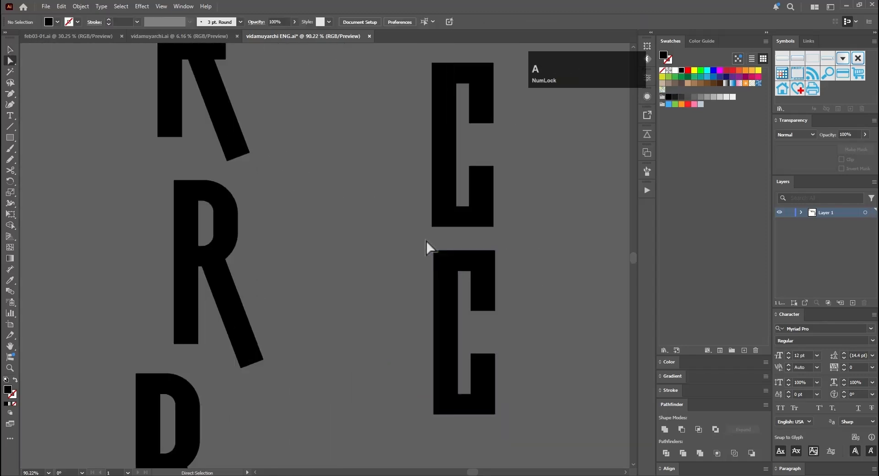
{"action": "left_click_drag", "start_coordinate": [426, 241], "coordinate": [503, 264]}
{"action": "left_click", "coordinate": [465, 386]}
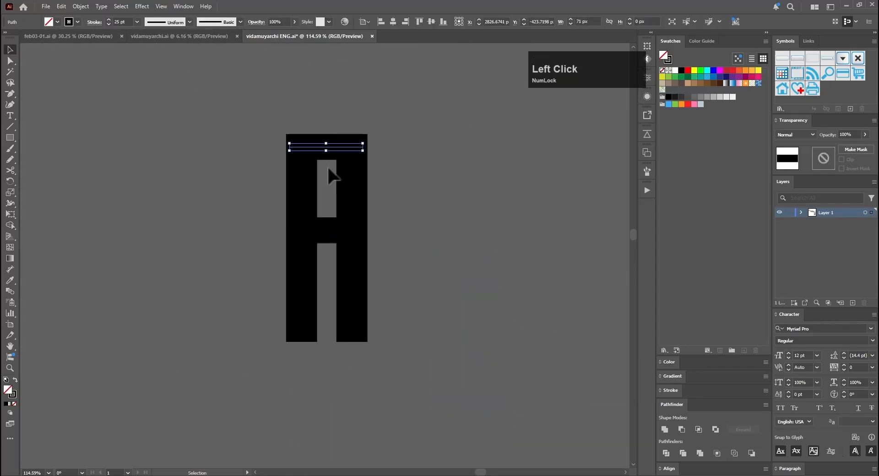
Step: Delete the top bar of the stroked A to turn it into an H
{"action": "key", "text": "Delete"}
{"action": "key", "text": "v"}
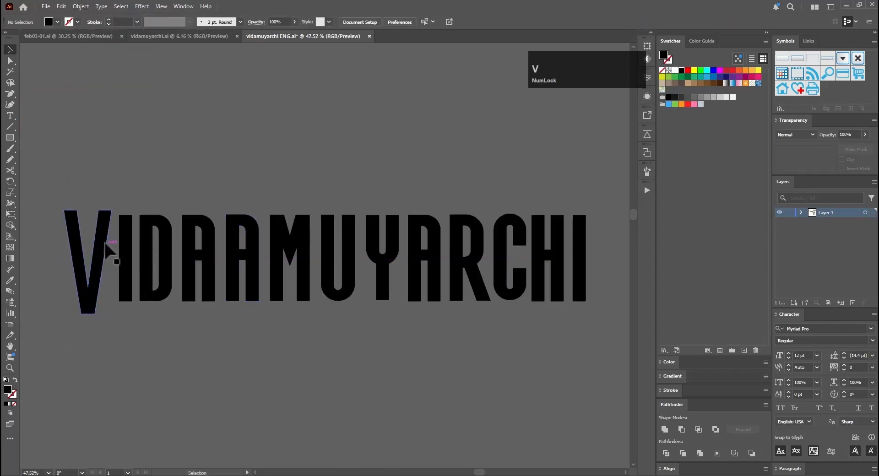
Step: Nudge the YARCHI letters left to tighten the gap after the U in the assembled title
{"action": "key", "text": "a"}
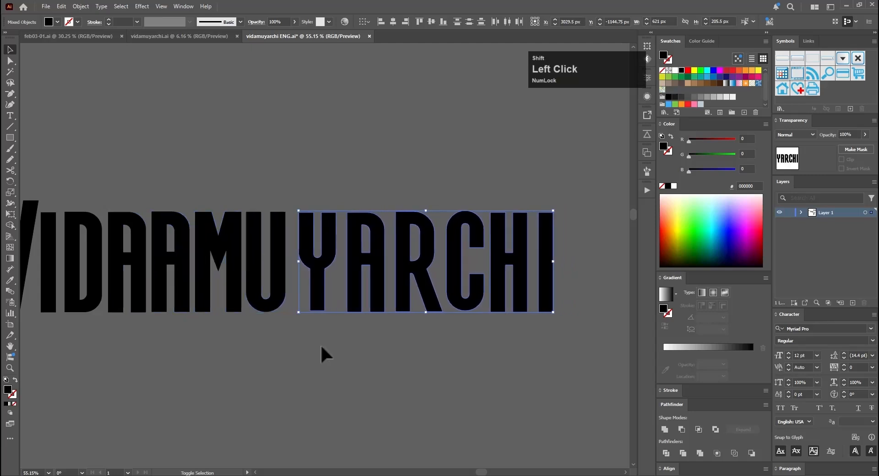
{"action": "key", "text": "shift+Left"}
Step: Move the assembled VIDAAMUYARCHI title clear of the letter drafts and save the document
{"action": "left_click", "coordinate": [63, 383]}
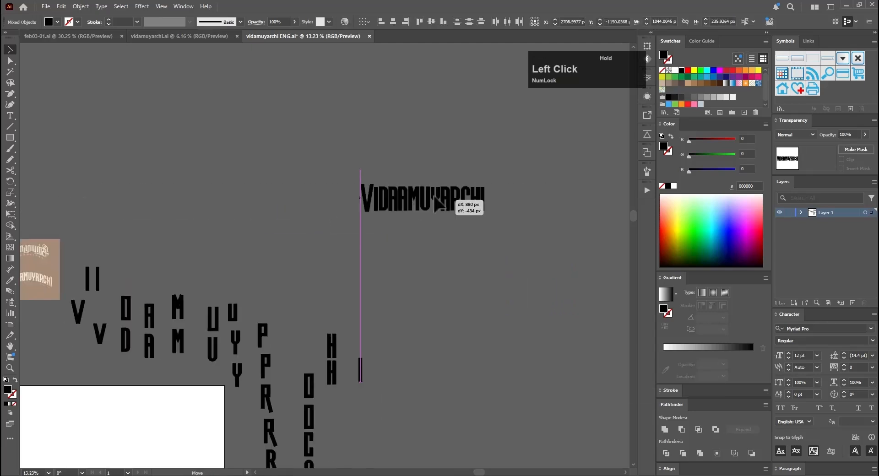
{"action": "left_click", "coordinate": [414, 155]}
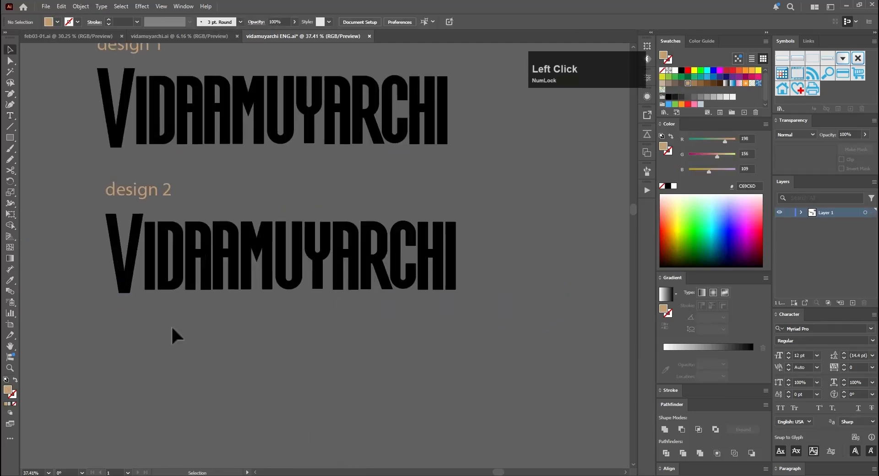
{"action": "key", "text": "ctrl+s"}
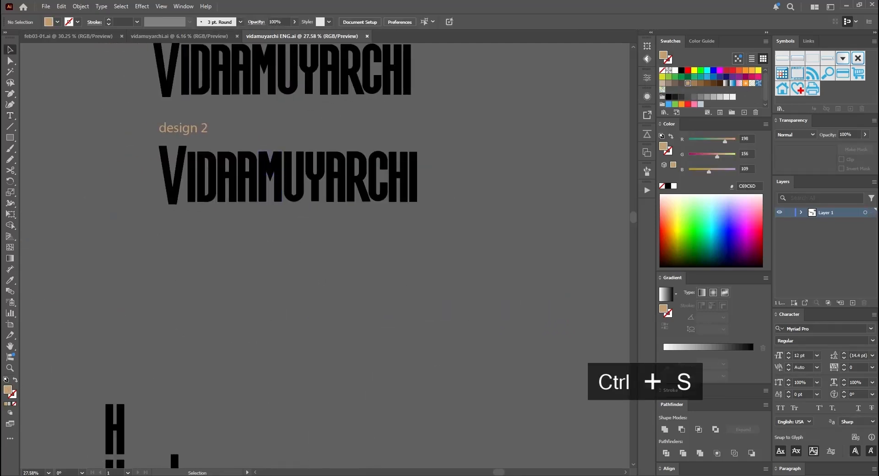
Step: Draw a rectangle about 164 by 89 px below the design 2 title and add anchor points midway along its copy's right edge
{"action": "key", "text": "m"}
{"action": "left_click_drag", "start_coordinate": [241, 252], "coordinate": [298, 286]}
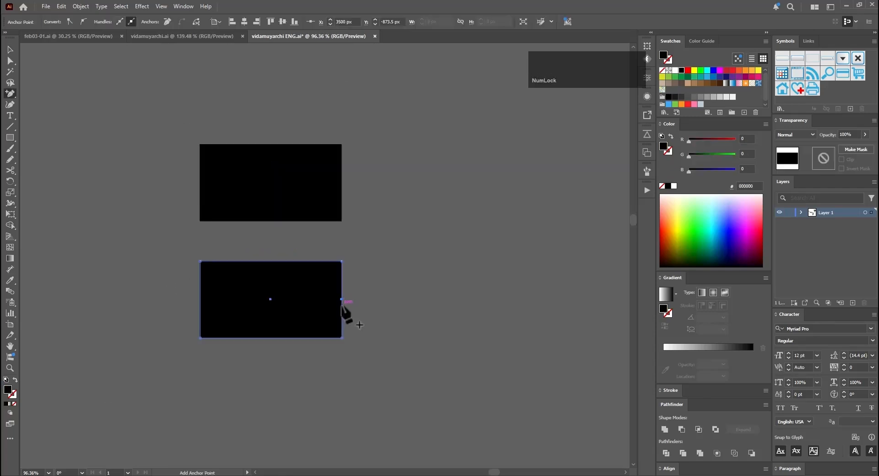
{"action": "left_click", "coordinate": [342, 300]}
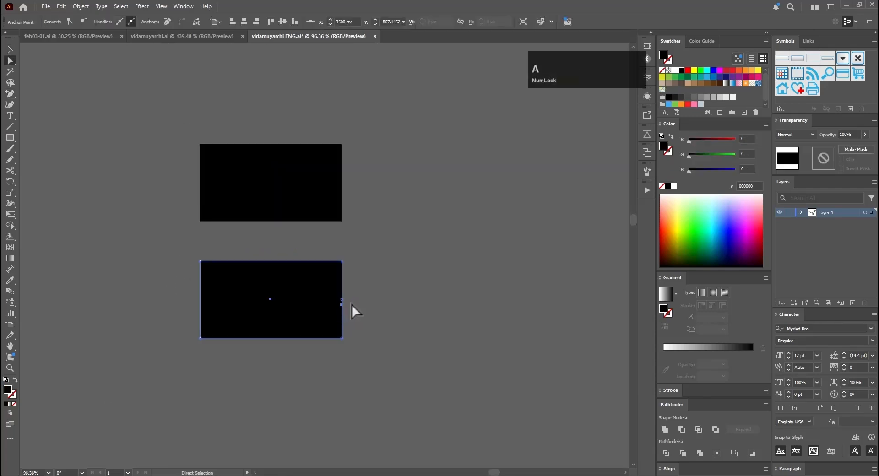
Step: Move the copy's lower right points onto its left edge and level the underside by scaling its points 100% horizontally, 0% vertically
{"action": "left_click", "coordinate": [346, 309]}
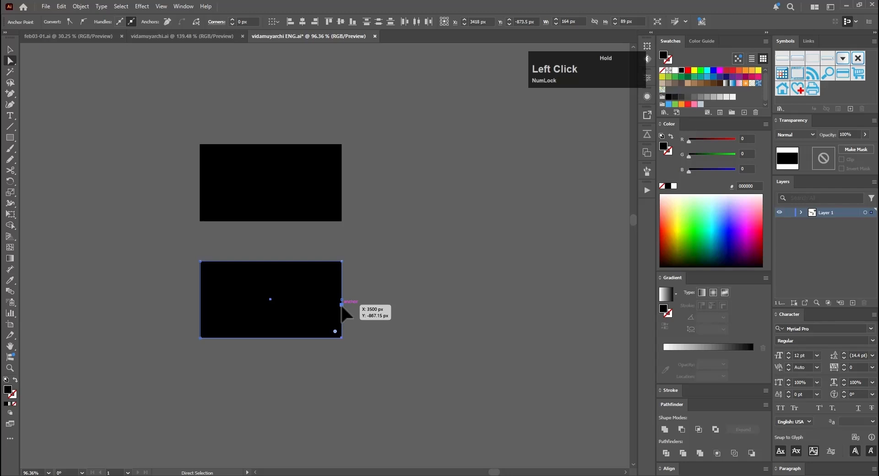
{"action": "left_click_drag", "start_coordinate": [342, 303], "coordinate": [200, 303]}
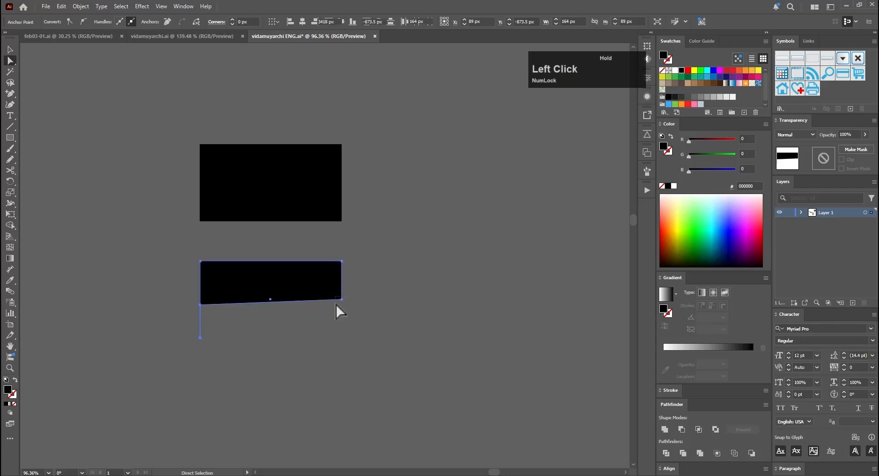
{"action": "left_click", "coordinate": [201, 305]}
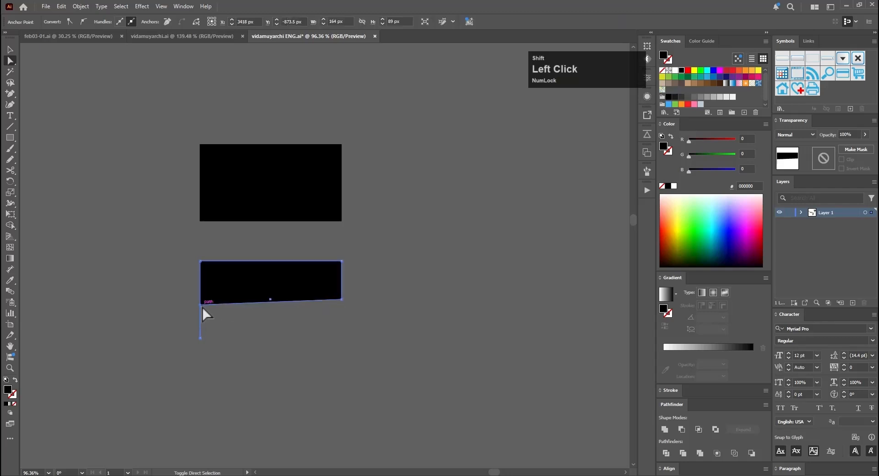
{"action": "left_click", "coordinate": [342, 300], "text": "shift"}
{"action": "key", "text": "s"}
{"action": "left_click", "coordinate": [285, 302], "text": "alt"}
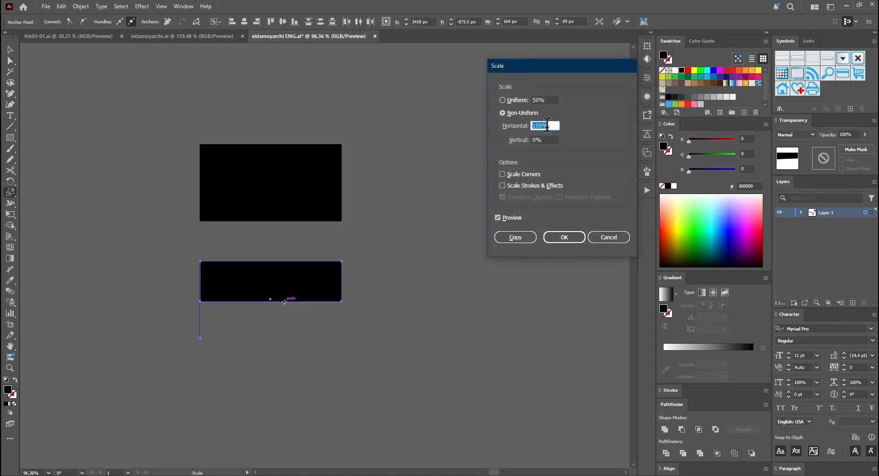
{"action": "left_click", "coordinate": [565, 239]}
Step: Copy the shape below and shift its inner left anchor about 15 px right to form a pointed tail
{"action": "key", "text": "v"}
{"action": "left_click_drag", "start_coordinate": [303, 286], "coordinate": [303, 376], "text": "alt"}
{"action": "key", "text": "a"}
{"action": "left_click_drag", "start_coordinate": [298, 379], "coordinate": [275, 393]}
{"action": "left_click", "coordinate": [213, 314]}
{"action": "key", "text": "shift+Right"}
{"action": "key", "text": "shift+Right"}
{"action": "key", "text": "shift+Right"}
Step: Copy the tailed shape below and round the inner corner between the tail and the underside
{"action": "key", "text": "v"}
{"action": "left_click_drag", "start_coordinate": [274, 393], "coordinate": [267, 287]}
{"action": "key", "text": "a"}
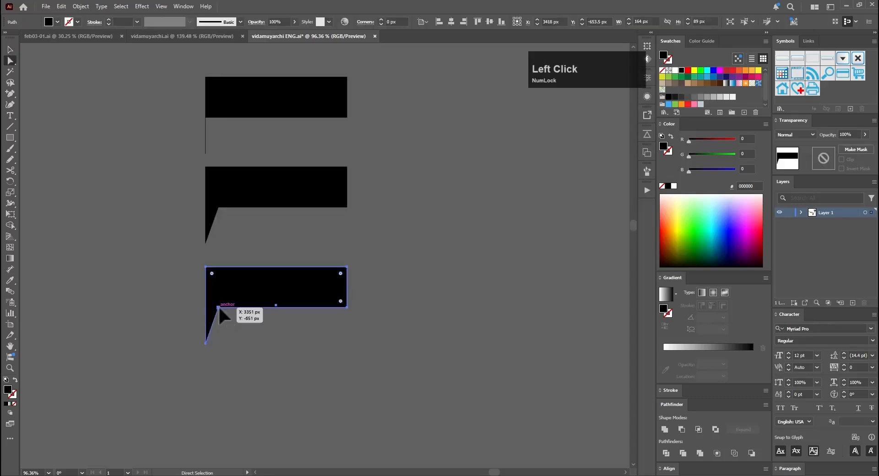
{"action": "left_click", "coordinate": [218, 307]}
{"action": "left_click_drag", "start_coordinate": [223, 315], "coordinate": [256, 361]}
{"action": "left_click", "coordinate": [455, 424]}
Step: Copy the curved shape below and round the copy's upper left corner
{"action": "left_click", "coordinate": [300, 298]}
{"action": "key", "text": "v"}
{"action": "left_click_drag", "start_coordinate": [300, 298], "coordinate": [306, 388], "text": "alt"}
{"action": "key", "text": "a"}
{"action": "left_click", "coordinate": [206, 359]}
{"action": "left_click_drag", "start_coordinate": [212, 364], "coordinate": [248, 400]}
Step: Pull the right end of the lowest serif shape left until the shape is 134 px wide
{"action": "left_click_drag", "start_coordinate": [366, 344], "coordinate": [328, 405]}
{"action": "key", "text": "shift+Left"}
{"action": "key", "text": "shift+Left"}
{"action": "key", "text": "shift+Left"}
{"action": "key", "text": "shift+Left"}
{"action": "key", "text": "shift+Left"}
{"action": "key", "text": "shift+Left"}
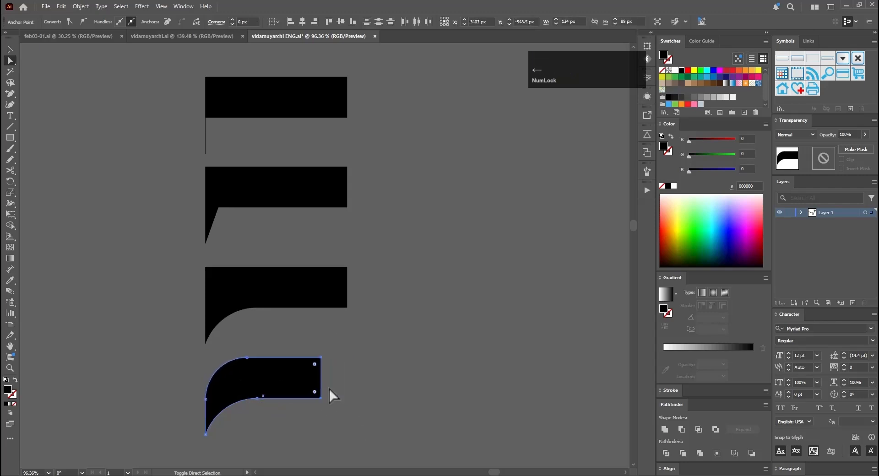
{"action": "left_click", "coordinate": [328, 389]}
Step: Place a scaled-down copy of the curved serif at the upper left of the letter I and unite it with the stem
{"action": "key", "text": "v"}
{"action": "scroll", "coordinate": [209, 301], "scroll_direction": "down", "scroll_amount": 8}
{"action": "left_click_drag", "start_coordinate": [218, 320], "coordinate": [277, 236], "text": "alt"}
{"action": "left_click_drag", "start_coordinate": [179, 216], "coordinate": [134, 246], "text": "shift"}
{"action": "left_click_drag", "start_coordinate": [123, 251], "coordinate": [105, 186]}
{"action": "left_click_drag", "start_coordinate": [115, 185], "coordinate": [289, 220], "text": "alt"}
{"action": "left_click_drag", "start_coordinate": [141, 244], "coordinate": [162, 249]}
{"action": "scroll", "coordinate": [156, 245], "scroll_direction": "down", "scroll_amount": 6}
{"action": "key", "text": "e"}
{"action": "left_click", "coordinate": [664, 429]}
Step: Round the inner junction where the curved serif meets the I's stem
{"action": "key", "text": "a"}
{"action": "left_click", "coordinate": [145, 273]}
{"action": "left_click_drag", "start_coordinate": [98, 45], "coordinate": [118, 46], "text": "ctrl"}
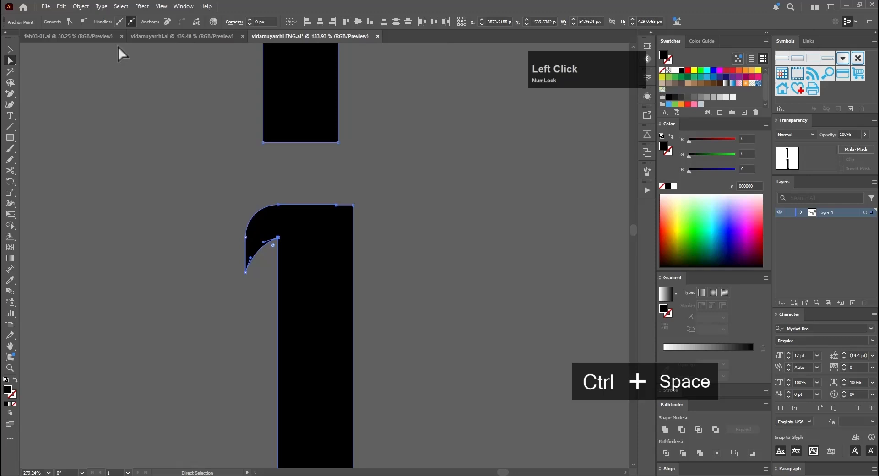
{"action": "left_click", "coordinate": [250, 20]}
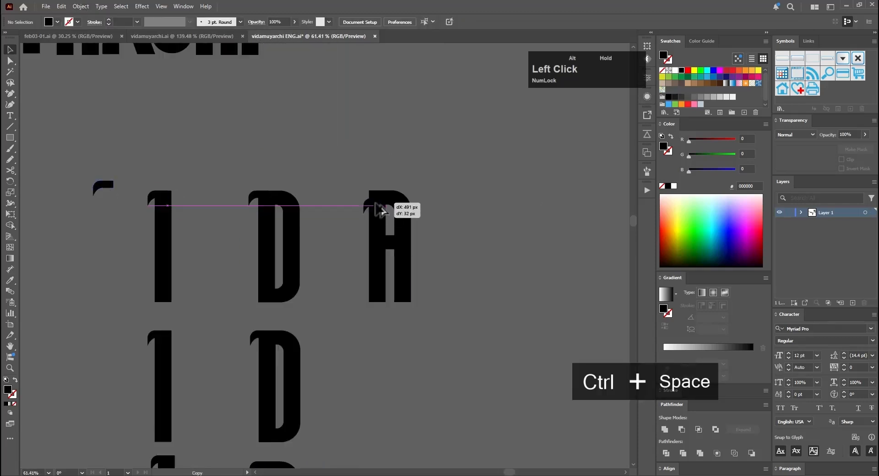
Step: Place a copy of the curved serif at the upper left of the next letter and resize it to fit
{"action": "left_click_drag", "start_coordinate": [375, 203], "coordinate": [376, 203], "text": "alt"}
{"action": "left_click_drag", "start_coordinate": [361, 193], "coordinate": [408, 193], "text": "ctrl"}
{"action": "left_click_drag", "start_coordinate": [402, 207], "coordinate": [447, 187]}
{"action": "key", "text": "e"}
{"action": "left_click_drag", "start_coordinate": [440, 221], "coordinate": [448, 220]}
Step: Place the curved serif on the A, duplicate the letter below, and unite the copy with its serif
{"action": "key", "text": "v"}
{"action": "left_click_drag", "start_coordinate": [466, 129], "coordinate": [412, 129], "text": "ctrl"}
{"action": "left_click_drag", "start_coordinate": [467, 183], "coordinate": [472, 406], "text": "alt"}
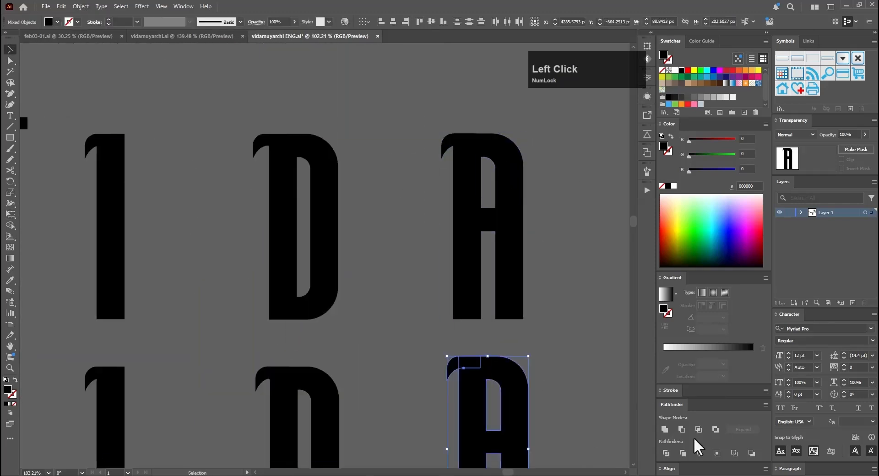
{"action": "left_click", "coordinate": [665, 429]}
Step: Smooth the inner junction where the curved serif meets the left stem of the united A
{"action": "left_click_drag", "start_coordinate": [530, 445], "coordinate": [570, 444], "text": "ctrl"}
{"action": "key", "text": "a"}
{"action": "left_click", "coordinate": [330, 235]}
{"action": "left_click_drag", "start_coordinate": [322, 219], "coordinate": [263, 219], "text": "ctrl"}
Step: Duplicate the united A with its curved serif below the current one
{"action": "key", "text": "v"}
{"action": "left_click_drag", "start_coordinate": [350, 247], "coordinate": [354, 434], "text": "alt"}
{"action": "left_click_drag", "start_coordinate": [389, 412], "coordinate": [467, 245], "text": "ctrl"}
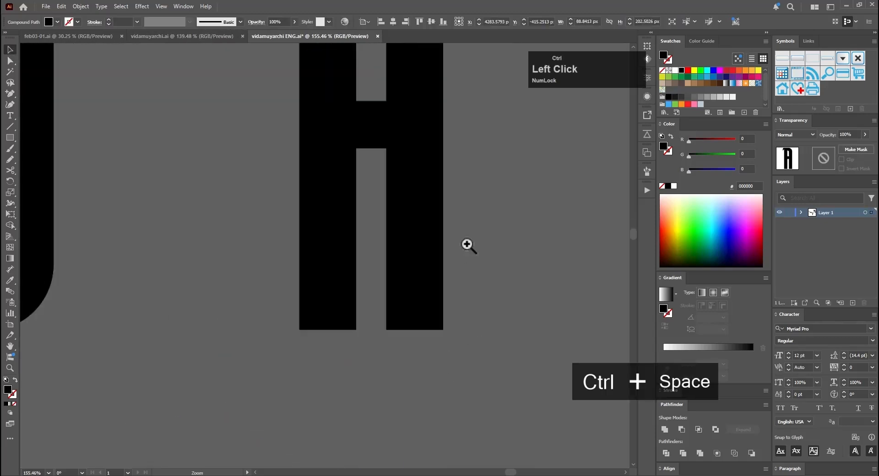
Step: Add anchor points just above the base on both edges of each leg of the serifed A
{"action": "mouse_move", "coordinate": [503, 188]}
{"action": "left_mouse_down", "text": "ctrl"}
{"action": "mouse_move", "coordinate": [571, 188]}
{"action": "mouse_move", "coordinate": [512, 188]}
{"action": "left_mouse_up", "text": "ctrl"}
{"action": "left_click_drag", "start_coordinate": [508, 220], "coordinate": [508, 439], "text": "alt"}
{"action": "left_click", "coordinate": [665, 430]}
{"action": "left_click", "coordinate": [232, 19]}
{"action": "key", "text": "v"}
{"action": "left_click_drag", "start_coordinate": [348, 167], "coordinate": [284, 167], "text": "ctrl"}
{"action": "left_click_drag", "start_coordinate": [366, 259], "coordinate": [449, 259], "text": "ctrl"}
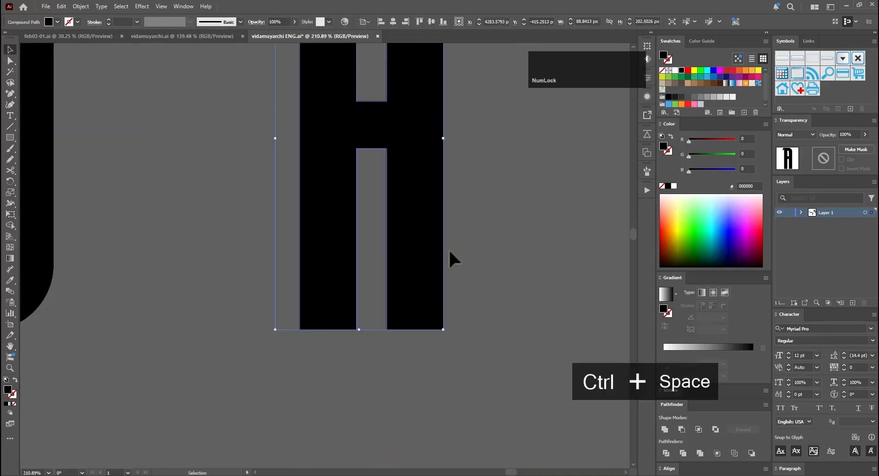
{"action": "key", "text": "plus"}
{"action": "left_click", "coordinate": [300, 316]}
{"action": "left_click", "coordinate": [356, 316]}
Step: Level the new anchor points on the A's legs with a non-uniform scale of 100% horizontal and 0% vertical
{"action": "left_click_drag", "start_coordinate": [470, 302], "coordinate": [268, 324], "text": "ctrl"}
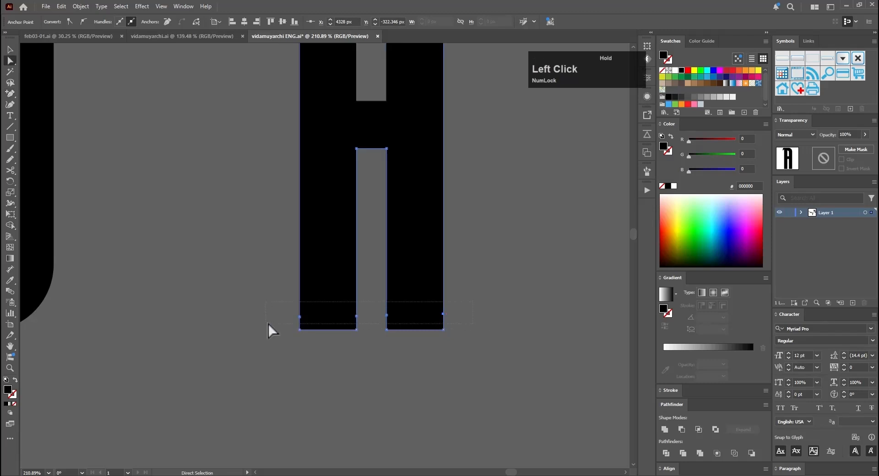
{"action": "key", "text": "s"}
{"action": "left_click", "coordinate": [372, 316], "text": "alt"}
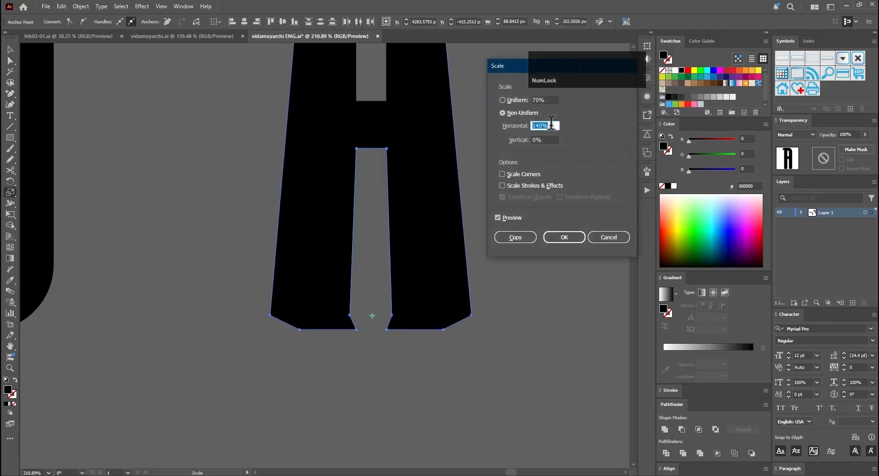
{"action": "left_click", "coordinate": [491, 123]}
{"action": "type", "text": "100"}
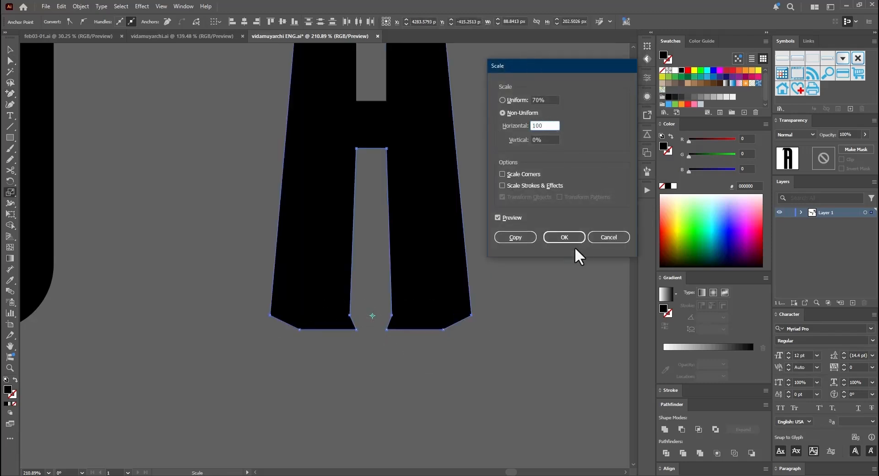
{"action": "left_click", "coordinate": [570, 239]}
Step: Flare the foot of the A's left leg by scaling its base points wider horizontally with vertical at 100%
{"action": "left_click_drag", "start_coordinate": [367, 338], "coordinate": [291, 323], "text": "ctrl"}
{"action": "left_click", "coordinate": [328, 329], "text": "alt"}
{"action": "key", "text": "ctrl+c"}
{"action": "key", "text": "Tab"}
{"action": "key", "text": "ctrl+v"}
{"action": "left_click", "coordinate": [555, 126]}
{"action": "scroll", "coordinate": [553, 124], "scroll_direction": "up", "scroll_amount": 17}
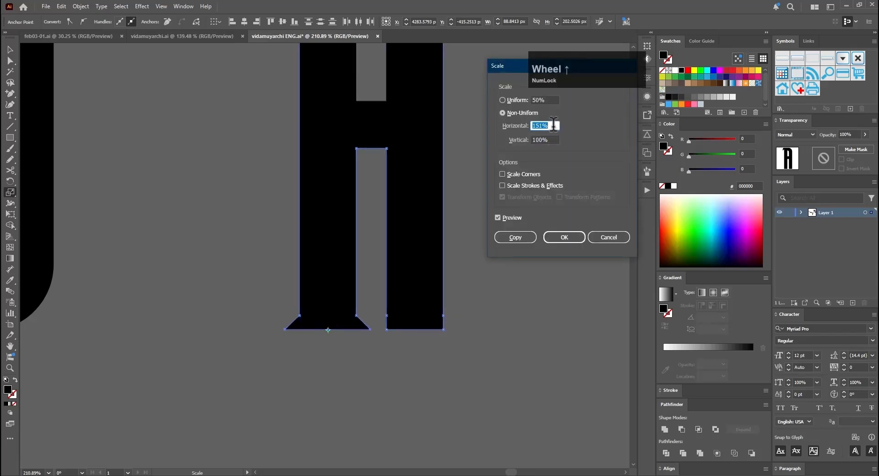
{"action": "left_click", "coordinate": [564, 237]}
Step: Flare the foot of the A's right leg by scaling its base points to match the left foot
{"action": "left_click_drag", "start_coordinate": [378, 349], "coordinate": [451, 322], "text": "ctrl"}
{"action": "left_click", "coordinate": [415, 329], "text": "alt"}
{"action": "left_click", "coordinate": [564, 237]}
{"action": "key", "text": "a"}
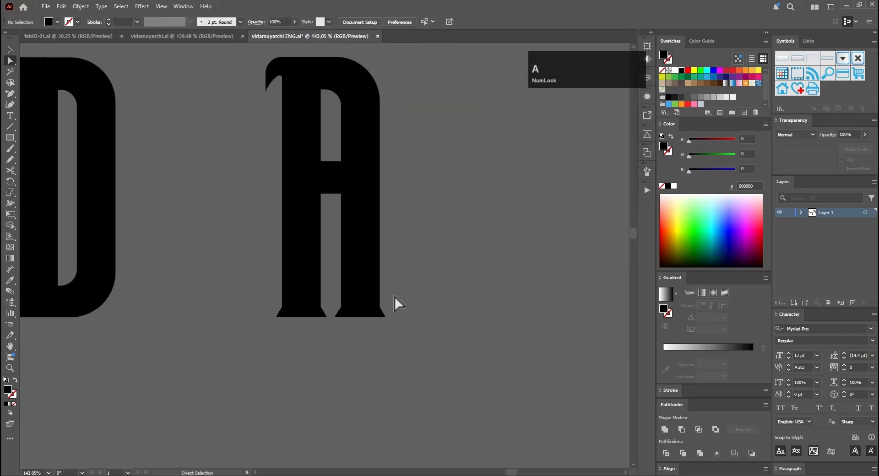
Step: Place a copy of the curved serif at the upper left of the M, aligned with its top edge
{"action": "key", "text": "v"}
{"action": "left_click_drag", "start_coordinate": [394, 304], "coordinate": [194, 260], "text": "ctrl"}
{"action": "left_click_drag", "start_coordinate": [175, 232], "coordinate": [421, 238], "text": "alt"}
{"action": "left_click_drag", "start_coordinate": [426, 239], "coordinate": [628, 211], "text": "ctrl"}
{"action": "left_click_drag", "start_coordinate": [408, 195], "coordinate": [447, 272]}
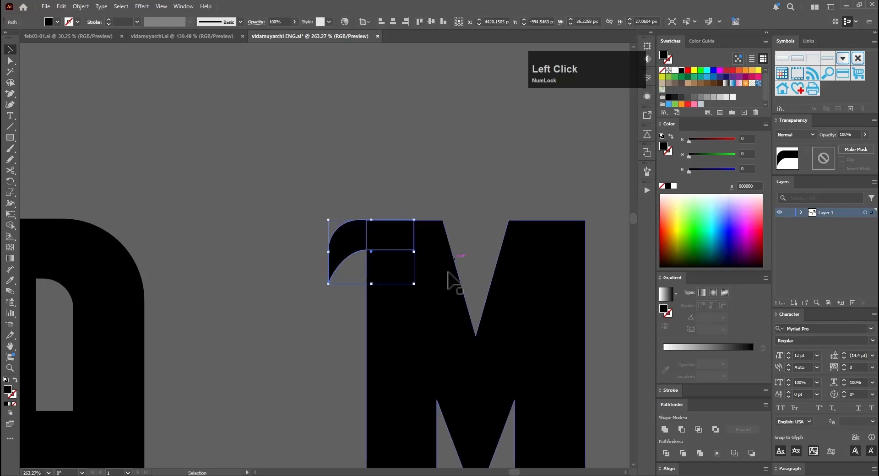
{"action": "left_click", "coordinate": [665, 429]}
Step: Reflect a copy of the curved serif across the M's centre onto its upper right corner
{"action": "left_click_drag", "start_coordinate": [446, 223], "coordinate": [410, 315], "text": "ctrl"}
{"action": "key", "text": "o"}
{"action": "left_click", "coordinate": [456, 318], "text": "alt"}
{"action": "left_click", "coordinate": [526, 301]}
{"action": "key", "text": "v"}
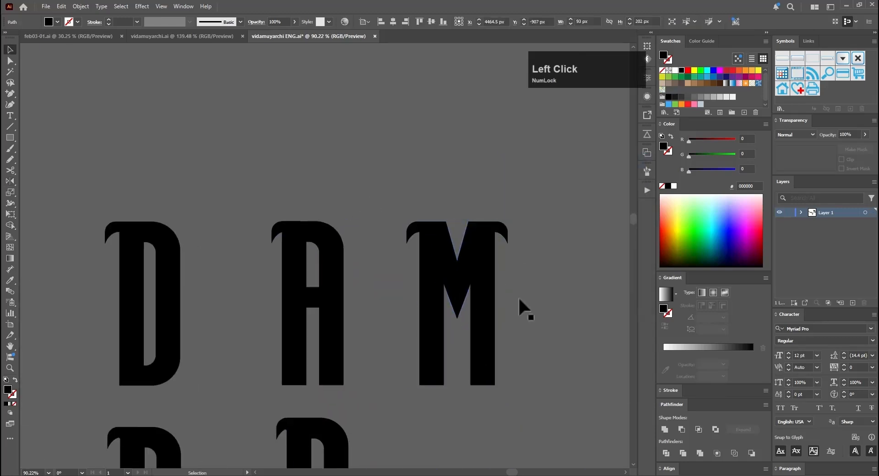
Step: Duplicate the M below, uniting it with its serifs and rounding the inner serif junctions
{"action": "left_click_drag", "start_coordinate": [520, 304], "coordinate": [440, 275]}
{"action": "left_click_drag", "start_coordinate": [526, 297], "coordinate": [453, 300], "text": "ctrl"}
{"action": "left_click_drag", "start_coordinate": [489, 315], "coordinate": [492, 410], "text": "alt"}
{"action": "left_click_drag", "start_coordinate": [505, 404], "coordinate": [641, 293], "text": "ctrl"}
{"action": "left_click_drag", "start_coordinate": [485, 231], "coordinate": [723, 202], "text": "ctrl"}
Step: Add anchor points on both slopes of the M's top notch and shape its upper corners inward into curved points
{"action": "left_click", "coordinate": [273, 170]}
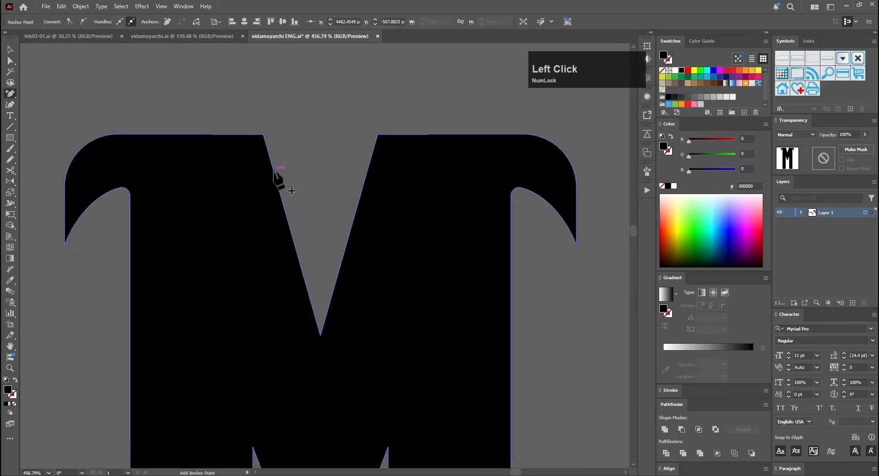
{"action": "left_click", "coordinate": [369, 163]}
{"action": "key", "text": "a"}
{"action": "left_click", "coordinate": [377, 134]}
{"action": "key", "text": "shift+Left"}
{"action": "left_click", "coordinate": [263, 134]}
{"action": "key", "text": "shift+Right"}
{"action": "left_click", "coordinate": [274, 170]}
{"action": "left_click_drag", "start_coordinate": [282, 171], "coordinate": [307, 174]}
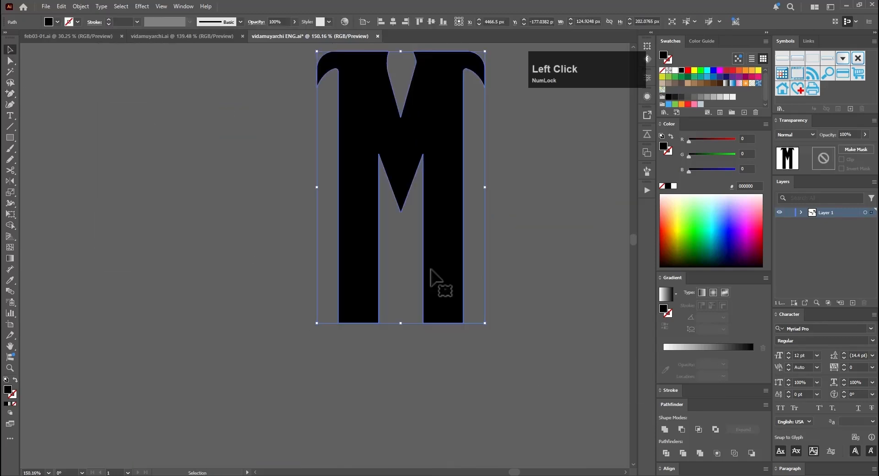
Step: Add anchor points just above the base on both edges of each leg of the M
{"action": "key", "text": "plus"}
{"action": "left_click", "coordinate": [463, 309]}
{"action": "left_click", "coordinate": [424, 309]}
{"action": "left_click", "coordinate": [378, 307]}
{"action": "left_click", "coordinate": [339, 308]}
{"action": "left_click", "coordinate": [402, 309], "text": "alt"}
{"action": "left_click", "coordinate": [608, 237]}
Step: Flare the foot of the M's left leg by scaling its base points wider horizontally
{"action": "left_click_drag", "start_coordinate": [320, 317], "coordinate": [387, 331]}
{"action": "left_click", "coordinate": [358, 323], "text": "alt"}
{"action": "left_click", "coordinate": [563, 237]}
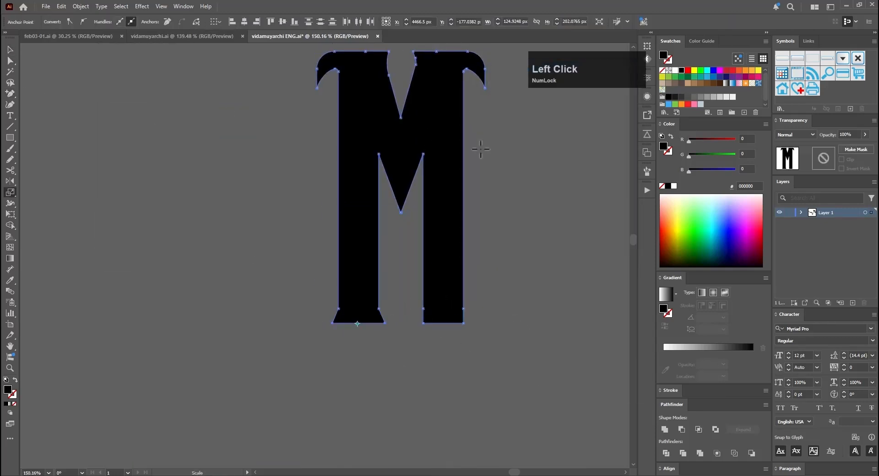
{"action": "key", "text": "v"}
{"action": "left_click", "coordinate": [337, 350]}
{"action": "key", "text": "ctrl+0"}
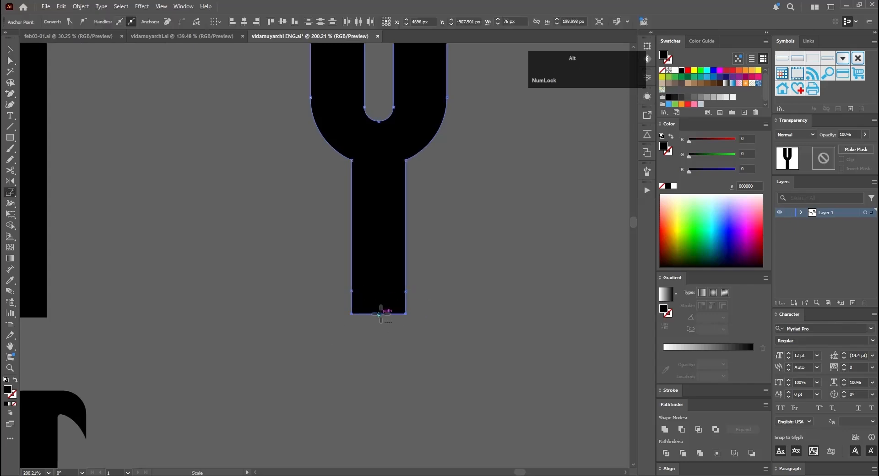
Step: Widen the base of the Y's stem and level the anchor points just above it
{"action": "left_click", "coordinate": [379, 313], "text": "alt"}
{"action": "key", "text": "Return"}
{"action": "key", "text": "a"}
{"action": "left_click_drag", "start_coordinate": [427, 284], "coordinate": [324, 301]}
{"action": "left_click", "coordinate": [379, 292], "text": "alt"}
{"action": "key", "text": "ctrl+space"}
Step: Flare the foot of the R's slanted leg by scaling its base points to 135% horizontally
{"action": "left_click_drag", "start_coordinate": [292, 179], "coordinate": [293, 331]}
{"action": "left_click_drag", "start_coordinate": [319, 343], "coordinate": [262, 351]}
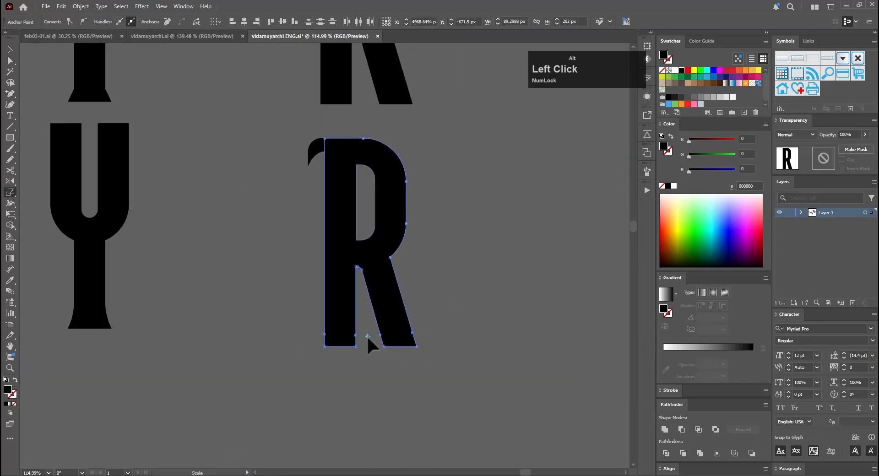
{"action": "key", "text": "a"}
{"action": "left_click_drag", "start_coordinate": [373, 362], "coordinate": [428, 342]}
{"action": "key", "text": "s"}
{"action": "left_click", "coordinate": [400, 346], "text": "alt"}
{"action": "type", "text": "135"}
{"action": "key", "text": "Return"}
Step: Round the corners above the flared feet of the R
{"action": "key", "text": "a"}
{"action": "left_click_drag", "start_coordinate": [374, 337], "coordinate": [311, 372]}
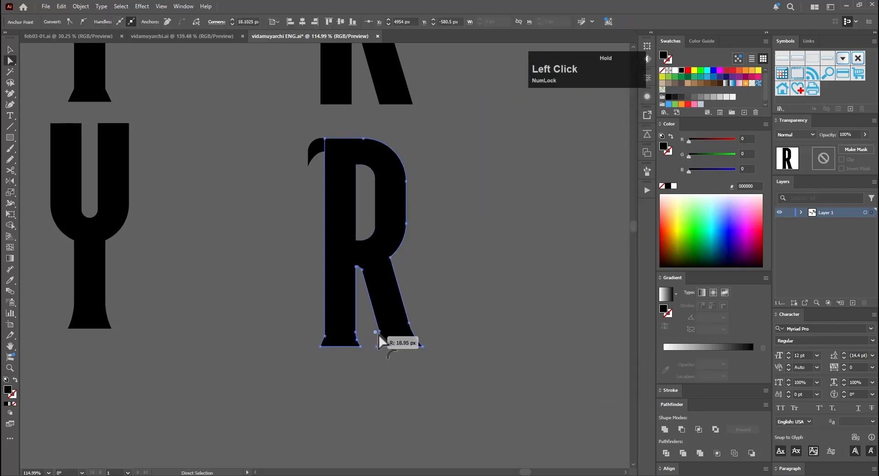
{"action": "key", "text": "ctrl+space"}
{"action": "left_click_drag", "start_coordinate": [350, 312], "coordinate": [274, 312]}
Step: Flare the outer corners of the C's upper and lower terminals into pointed tips using added anchor points
{"action": "left_click_drag", "start_coordinate": [384, 266], "coordinate": [457, 308]}
{"action": "key", "text": "ctrl+space"}
{"action": "key", "text": "equal"}
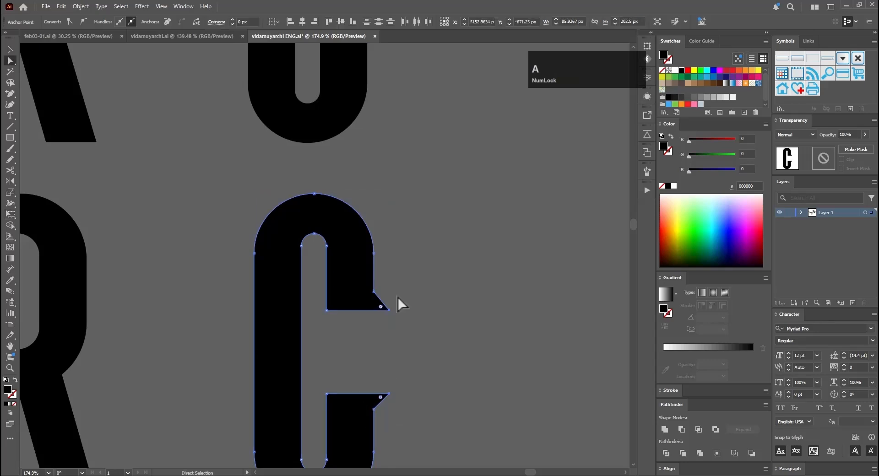
{"action": "key", "text": "ctrl+z"}
{"action": "key", "text": "ctrl+space"}
{"action": "left_click_drag", "start_coordinate": [394, 366], "coordinate": [426, 366]}
{"action": "left_click_drag", "start_coordinate": [383, 353], "coordinate": [360, 363]}
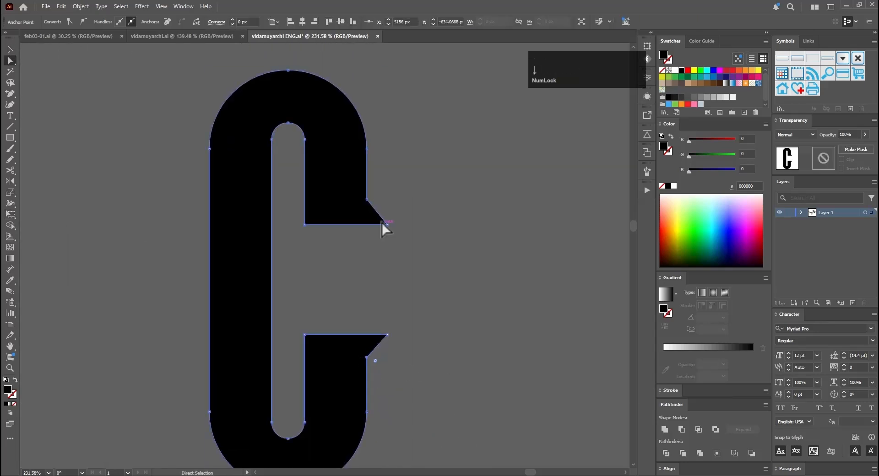
Step: Reflect a copy of the curved serif onto the H's upper right and unite both serifs with the letter
{"action": "key", "text": "o"}
{"action": "left_click", "coordinate": [404, 318], "text": "alt"}
{"action": "left_click", "coordinate": [525, 312]}
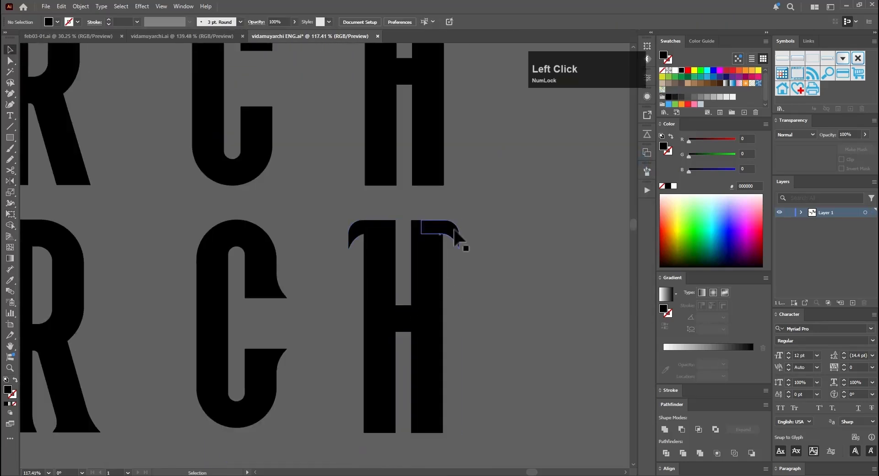
{"action": "left_click_drag", "start_coordinate": [479, 204], "coordinate": [358, 371]}
{"action": "left_click", "coordinate": [664, 429]}
{"action": "left_click", "coordinate": [523, 365]}
{"action": "left_click_drag", "start_coordinate": [524, 365], "coordinate": [391, 278]}
Step: Add level anchor points just above the base on the outer edges of the H's legs
{"action": "key", "text": "ctrl+space"}
{"action": "left_click_drag", "start_coordinate": [320, 315], "coordinate": [361, 316]}
{"action": "key", "text": "equal"}
{"action": "left_click", "coordinate": [216, 306]}
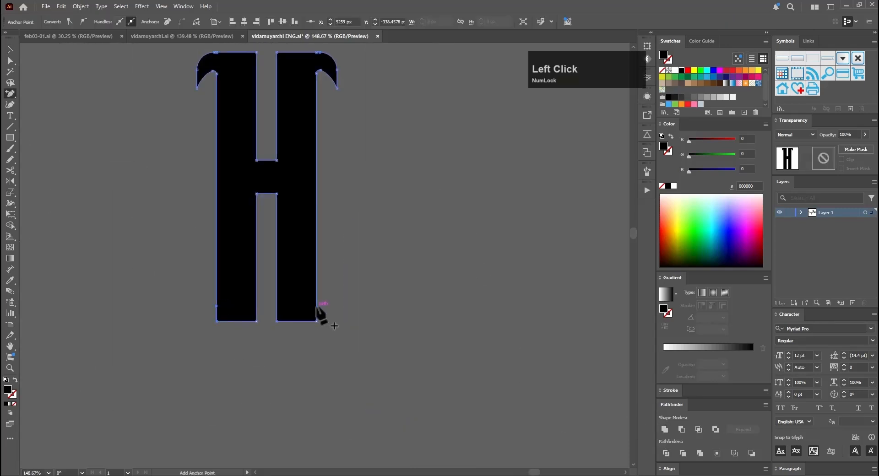
{"action": "key", "text": "s"}
{"action": "left_click", "coordinate": [266, 321], "text": "alt"}
Step: Widen the base of the H by scaling its bottom corner points horizontally about the letter's centre
{"action": "left_click_drag", "start_coordinate": [206, 316], "coordinate": [221, 328]}
{"action": "left_click", "coordinate": [266, 321], "text": "alt"}
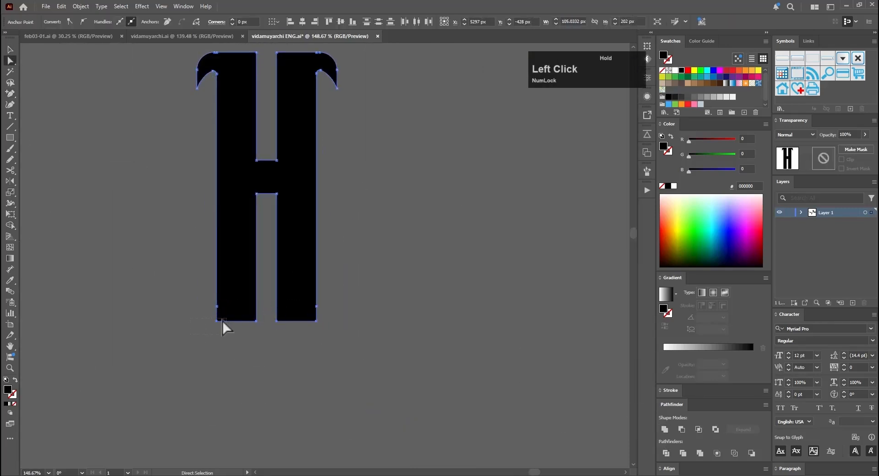
{"action": "key", "text": "s"}
{"action": "left_click", "coordinate": [266, 321], "text": "alt"}
{"action": "scroll", "coordinate": [552, 122], "scroll_direction": "up", "scroll_amount": 2}
{"action": "left_click", "coordinate": [559, 237]}
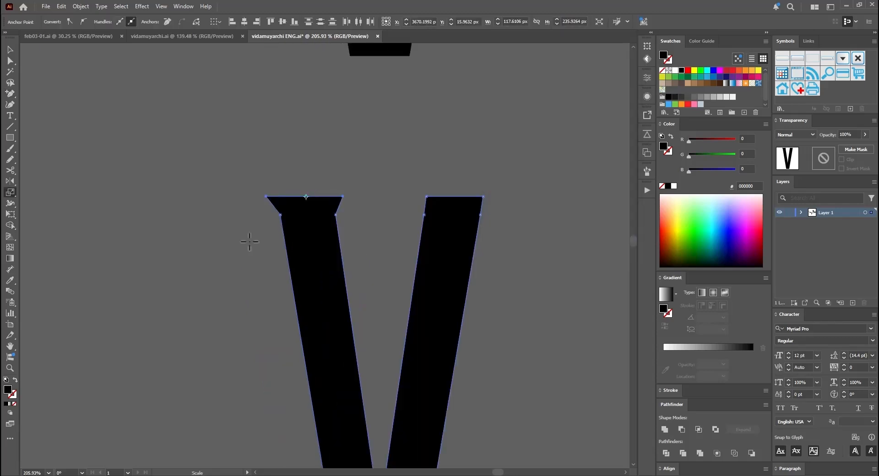
Step: Flare the tops of both arms of the V with added anchor points and widened, curved upper corners
{"action": "key", "text": "s"}
{"action": "left_click", "coordinate": [491, 196], "text": "alt"}
{"action": "key", "text": "Return"}
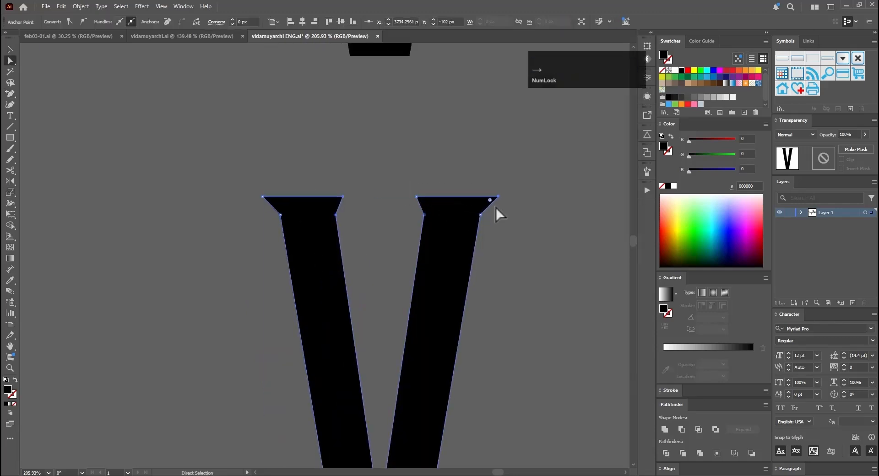
{"action": "key", "text": "ctrl+space"}
{"action": "left_click_drag", "start_coordinate": [499, 212], "coordinate": [241, 230]}
Step: Flare the base of the V by scaling its bottom corner points wider
{"action": "key", "text": "a"}
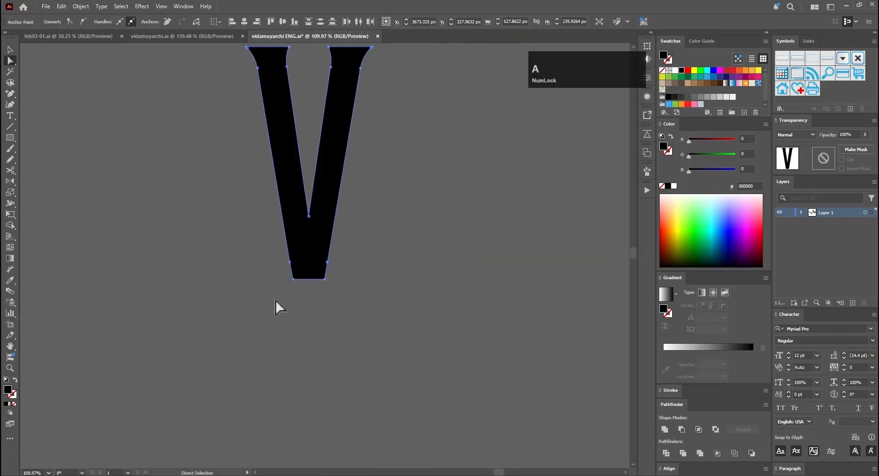
{"action": "left_click", "coordinate": [277, 306], "text": "alt"}
{"action": "scroll", "coordinate": [521, 124], "scroll_direction": "up", "scroll_amount": 1}
{"action": "left_click", "coordinate": [563, 235]}
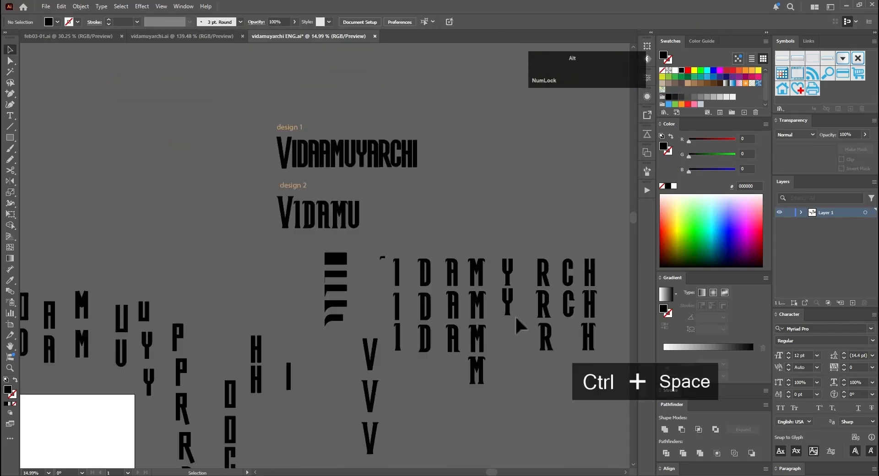
Step: Assemble the serifed letters into the full VIDAAMUYARCHI word under the design 2 label
{"action": "left_click", "coordinate": [442, 381], "text": "ctrl"}
{"action": "left_click", "coordinate": [246, 352]}
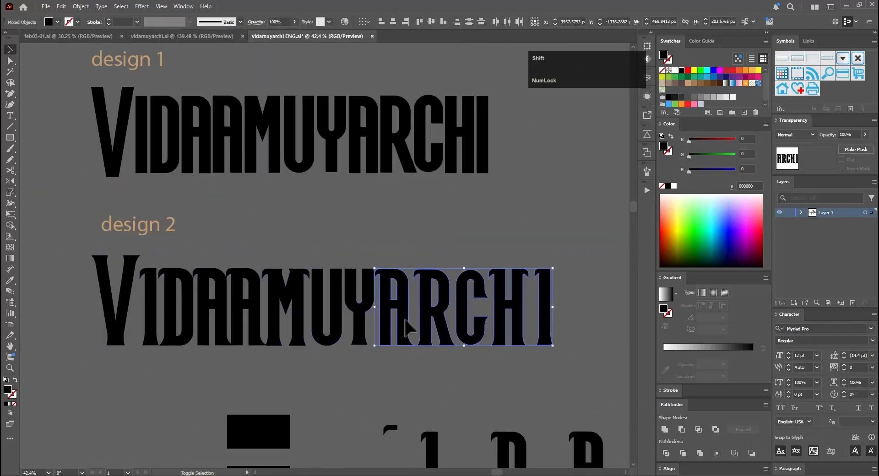
{"action": "left_click", "coordinate": [496, 427], "text": "ctrl"}
{"action": "left_click", "coordinate": [505, 233], "text": "ctrl"}
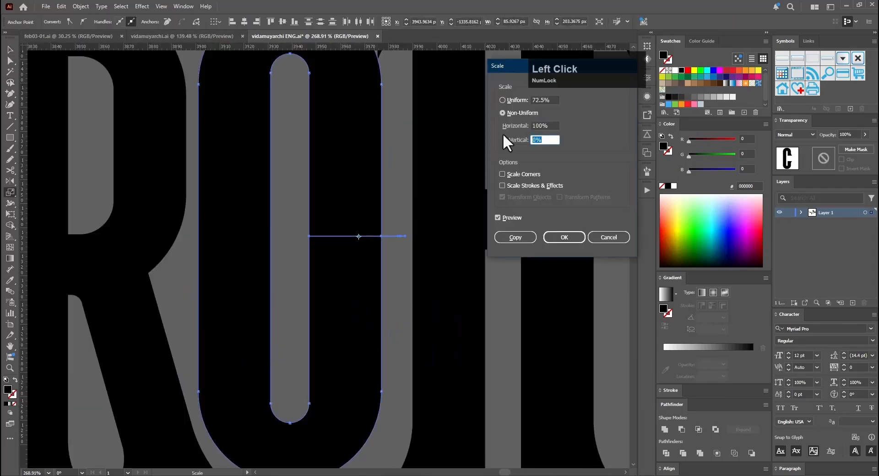
Step: Scale the points above and below the C's opening to 100% horizontal and 60% vertical
{"action": "type", "text": "100"}
{"action": "left_click", "coordinate": [553, 125]}
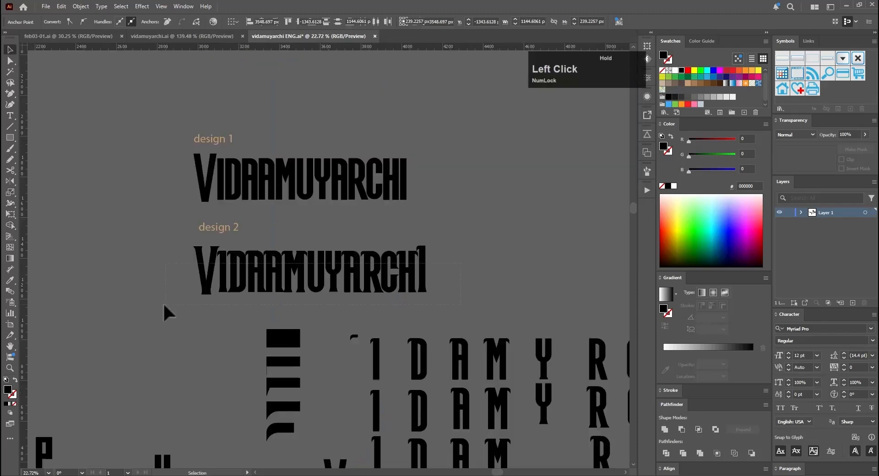
{"action": "left_click", "coordinate": [206, 283]}
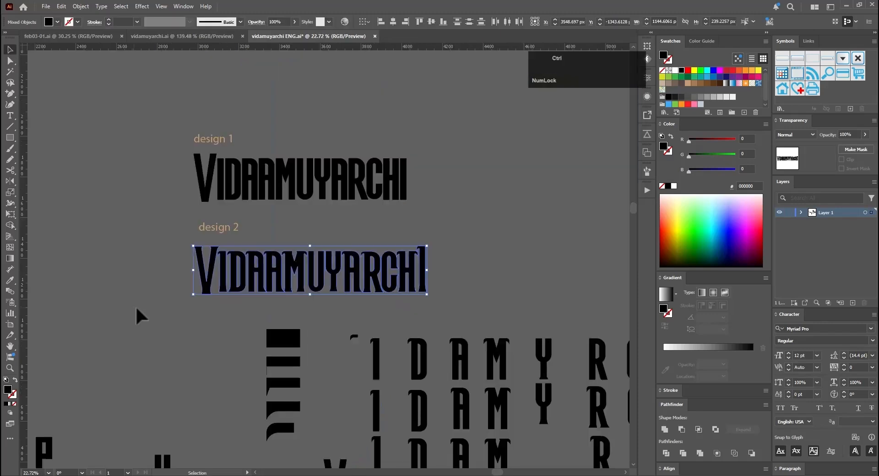
Step: Group the design 2 word and apply an Arch warp with a 50% horizontal bend to its copy
{"action": "key", "text": "ctrl+g"}
{"action": "left_click", "coordinate": [142, 6]}
{"action": "mouse_move", "coordinate": [197, 176]}
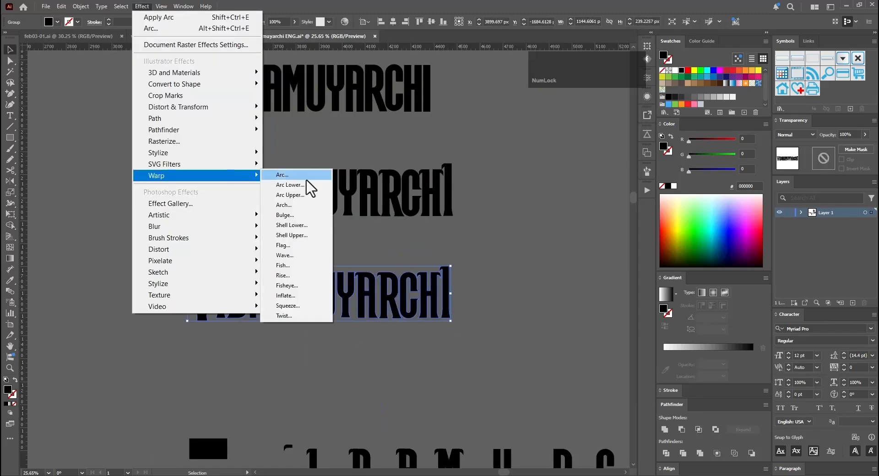
{"action": "left_click", "coordinate": [291, 203]}
{"action": "left_click", "coordinate": [425, 194]}
{"action": "left_click", "coordinate": [425, 234]}
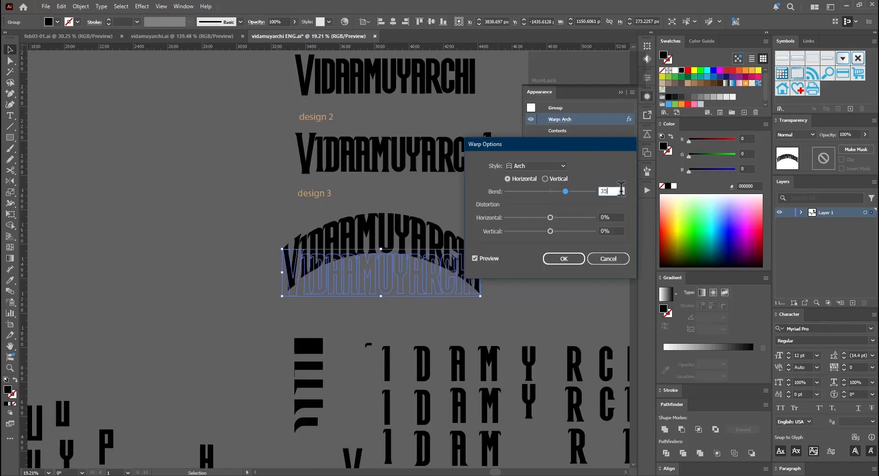
{"action": "key", "text": "Return"}
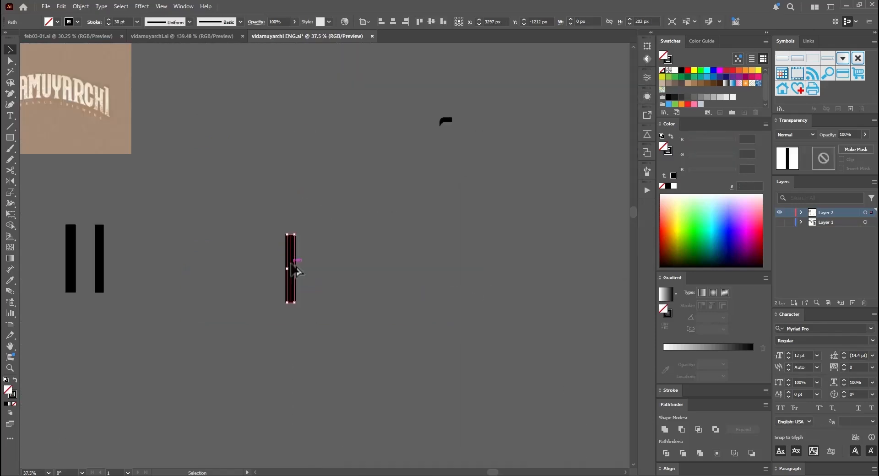
Step: Build a blocky Tamil letter from 30 pt vertical strokes and 25 pt horizontal strokes
{"action": "left_click_drag", "start_coordinate": [71, 253], "coordinate": [140, 290]}
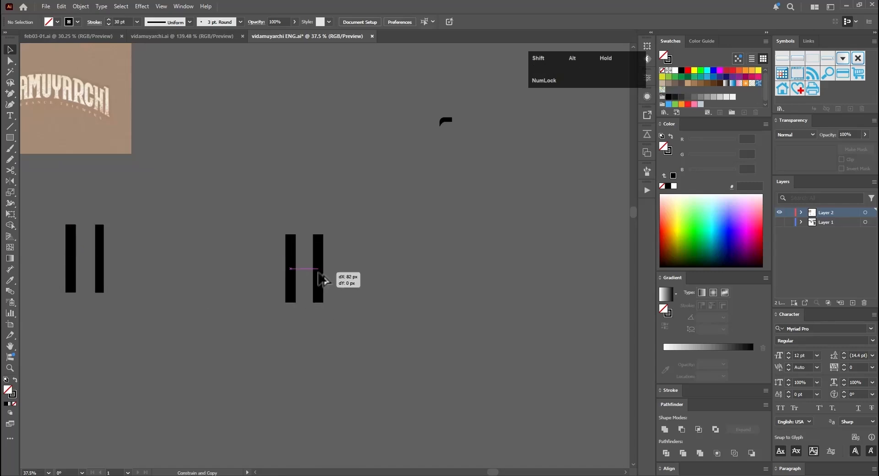
{"action": "left_click_drag", "start_coordinate": [323, 279], "coordinate": [317, 279]}
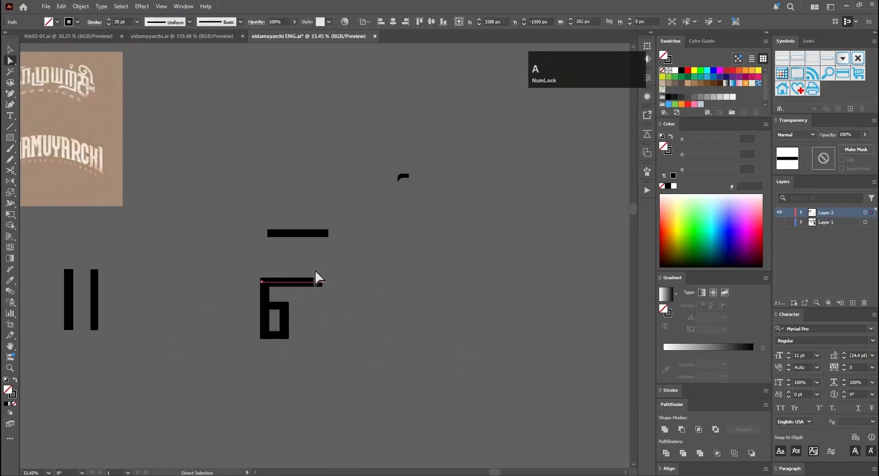
{"action": "key", "text": "p"}
{"action": "left_click", "coordinate": [298, 281]}
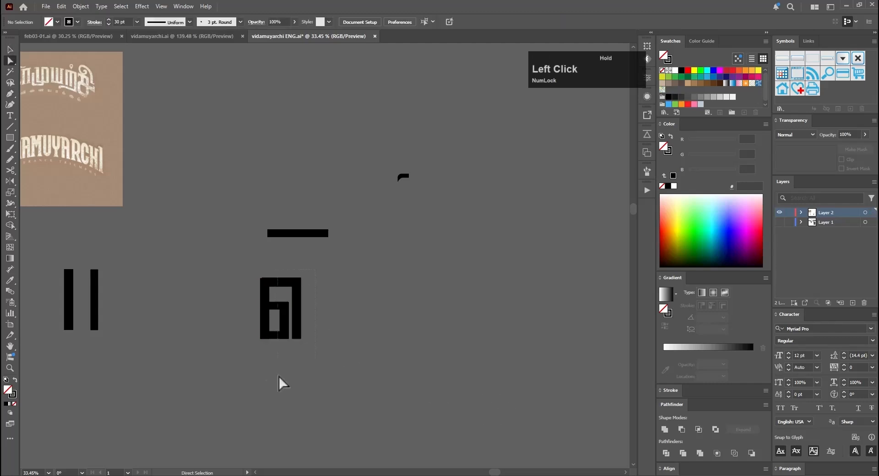
Step: Adjust the Tamil letter's width by shifting the points of its right side inward
{"action": "left_click_drag", "start_coordinate": [278, 375], "coordinate": [277, 377]}
{"action": "key", "text": "shift+Left"}
{"action": "key", "text": "v"}
{"action": "left_click", "coordinate": [312, 326]}
{"action": "scroll", "coordinate": [305, 329], "scroll_direction": "up", "scroll_amount": 4}
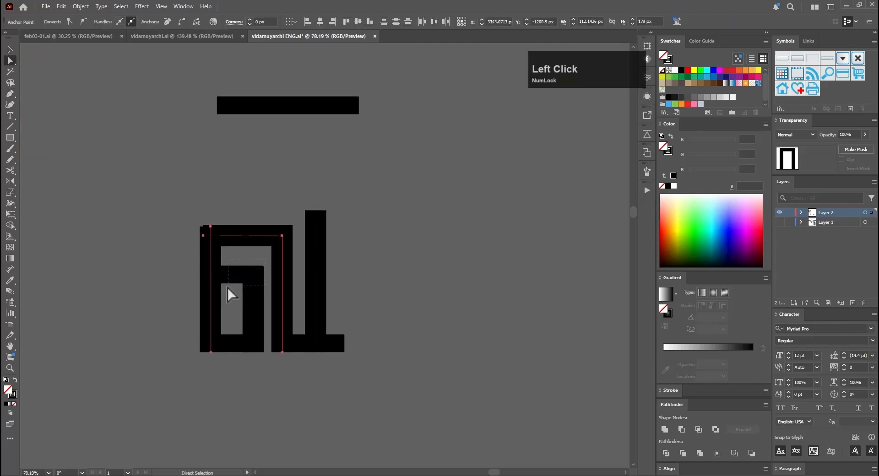
Step: Lower the top bar of the Tamil letter to reduce its height
{"action": "left_click_drag", "start_coordinate": [183, 210], "coordinate": [296, 249]}
{"action": "key", "text": "Down"}
{"action": "key", "text": "Down"}
{"action": "key", "text": "Down"}
{"action": "key", "text": "v"}
{"action": "left_click", "coordinate": [381, 330]}
Step: Nudge the Tamil letter's inner and right vertical stems slightly left
{"action": "key", "text": "a"}
{"action": "left_click_drag", "start_coordinate": [239, 220], "coordinate": [289, 384]}
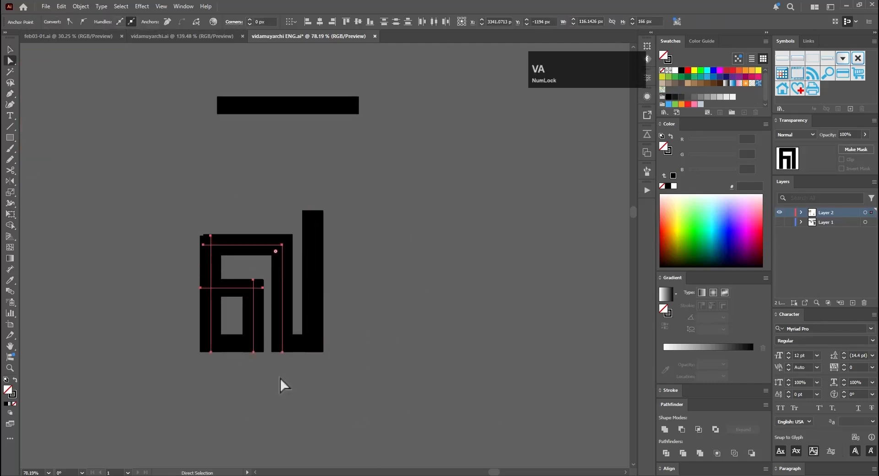
{"action": "key", "text": "Left"}
{"action": "left_click", "coordinate": [333, 214]}
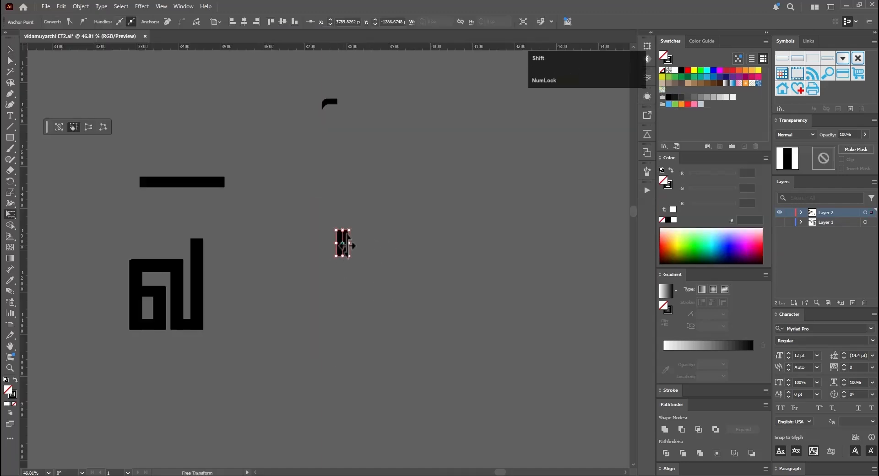
Step: Reshape copies of the angular vowel-sign stroke with the Width tool, tapering the right end to a point and thickening the upper bend
{"action": "left_click", "coordinate": [417, 320]}
{"action": "key", "text": "a"}
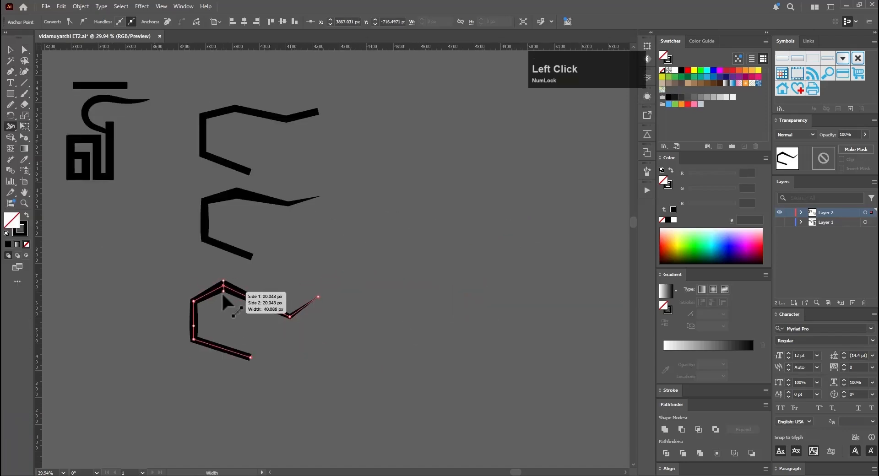
{"action": "left_click_drag", "start_coordinate": [225, 299], "coordinate": [197, 306]}
{"action": "key", "text": "v"}
{"action": "left_click", "coordinate": [234, 326]}
{"action": "key", "text": "shift+w"}
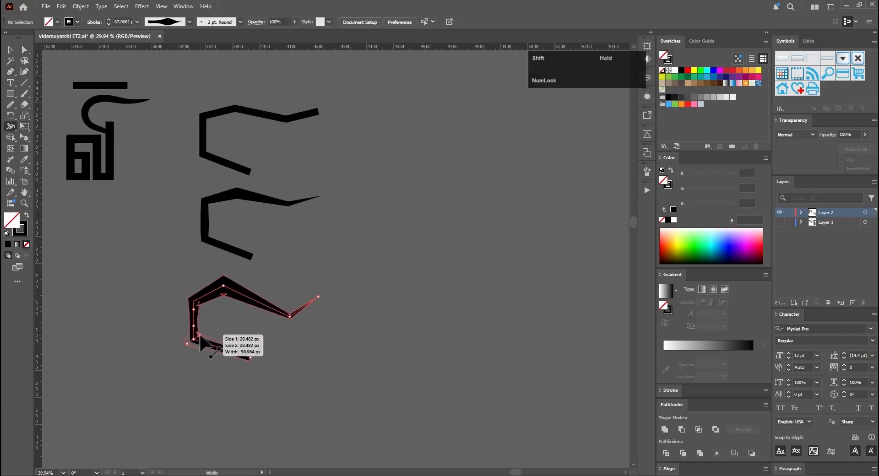
{"action": "left_click_drag", "start_coordinate": [289, 317], "coordinate": [261, 351]}
Step: Round the corners of copies of the tapered vowel-sign stroke to form a smooth flowing curve
{"action": "key", "text": "v"}
{"action": "left_click", "coordinate": [367, 316]}
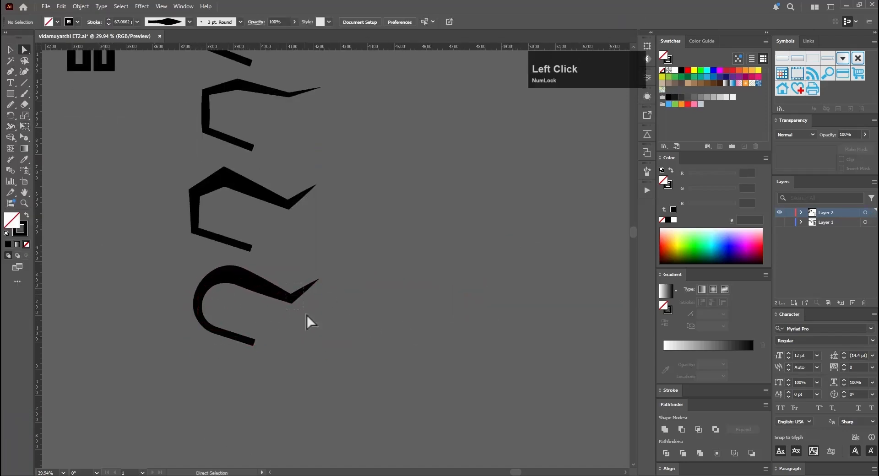
{"action": "left_click", "coordinate": [311, 320]}
{"action": "key", "text": "e"}
{"action": "left_click_drag", "start_coordinate": [302, 323], "coordinate": [304, 417]}
{"action": "key", "text": "ctrl+z"}
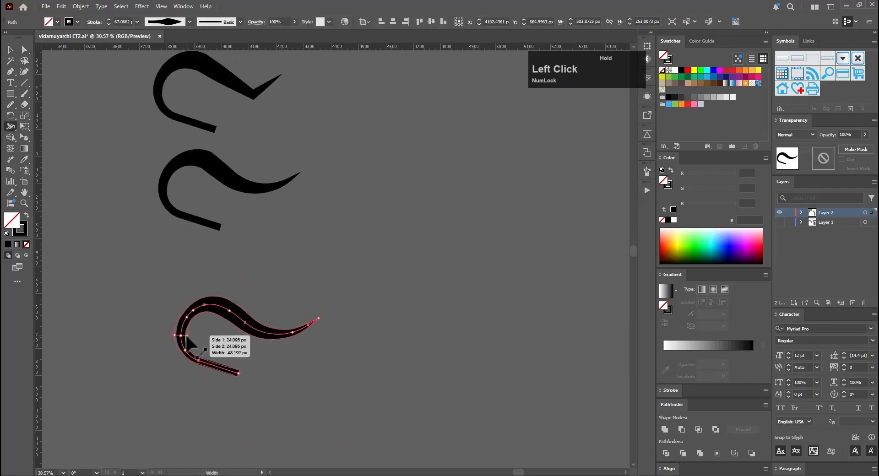
{"action": "left_click_drag", "start_coordinate": [186, 336], "coordinate": [187, 336]}
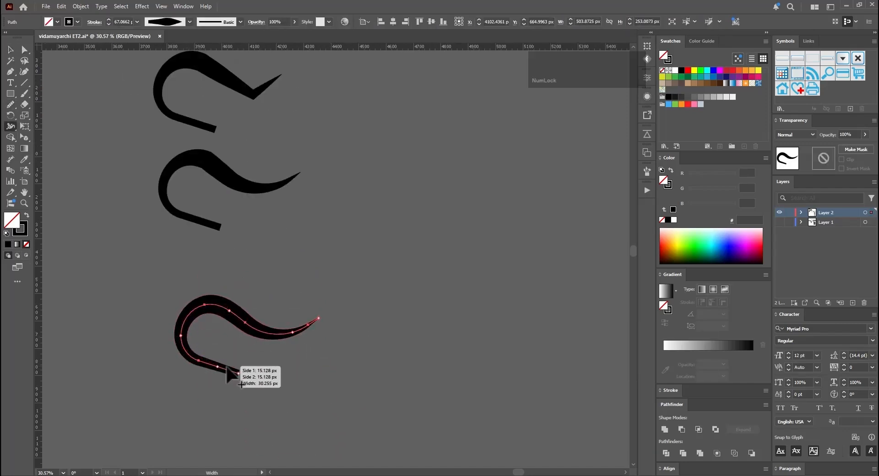
Step: Refine the curved vowel sign's thickness with the Width tool, making its lower end about 30 px wide
{"action": "left_click_drag", "start_coordinate": [299, 331], "coordinate": [320, 333]}
{"action": "key", "text": "shift+w"}
{"action": "left_click_drag", "start_coordinate": [239, 370], "coordinate": [239, 371]}
{"action": "left_click_drag", "start_coordinate": [188, 355], "coordinate": [189, 353]}
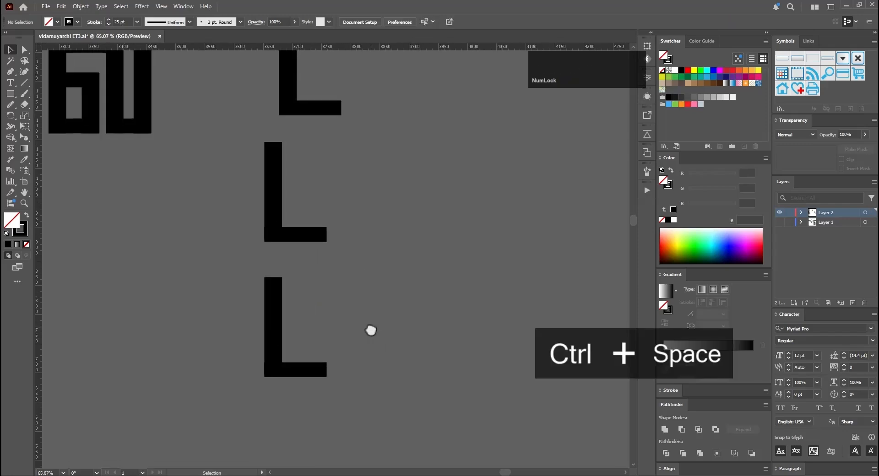
Step: Add anchor points to the foot of the filled L-shaped letter and pull its end upward into a flare
{"action": "left_click", "coordinate": [330, 353]}
{"action": "left_click", "coordinate": [320, 369]}
{"action": "key", "text": "p"}
{"action": "key", "text": "ctrl+z"}
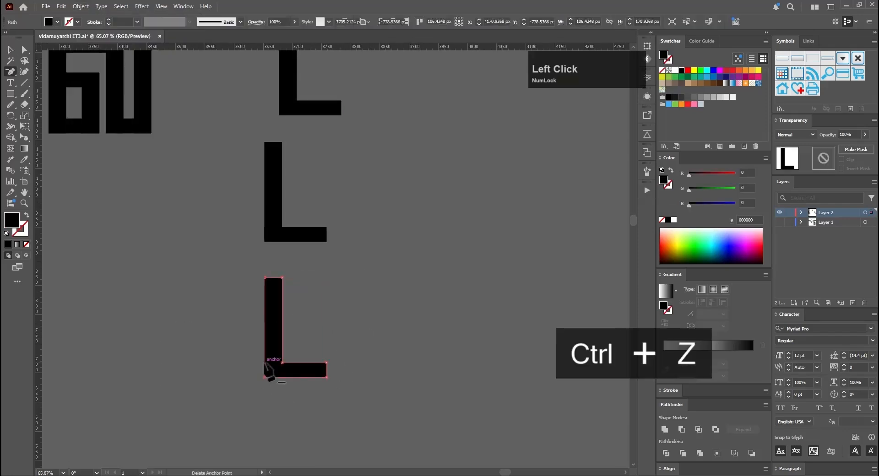
{"action": "left_click", "coordinate": [313, 362]}
{"action": "key", "text": "a"}
{"action": "key", "text": "e"}
{"action": "left_click_drag", "start_coordinate": [325, 364], "coordinate": [324, 355]}
{"action": "left_click_drag", "start_coordinate": [383, 362], "coordinate": [403, 361]}
{"action": "key", "text": "ctrl+z"}
{"action": "key", "text": "e"}
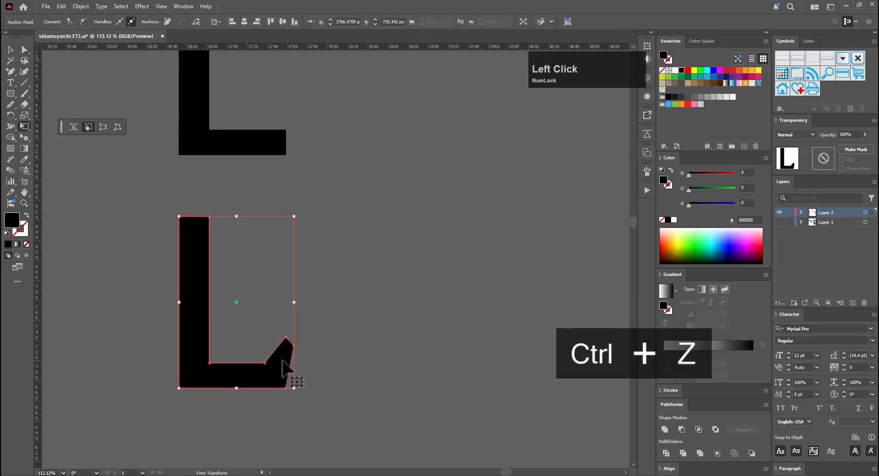
Step: Curve the inner and outer edges of the L-shaped letter's flared foot
{"action": "key", "text": "a"}
{"action": "left_click_drag", "start_coordinate": [285, 362], "coordinate": [249, 332]}
{"action": "key", "text": "ctrl+z"}
{"action": "key", "text": "a"}
{"action": "key", "text": "e"}
{"action": "left_click", "coordinate": [410, 386]}
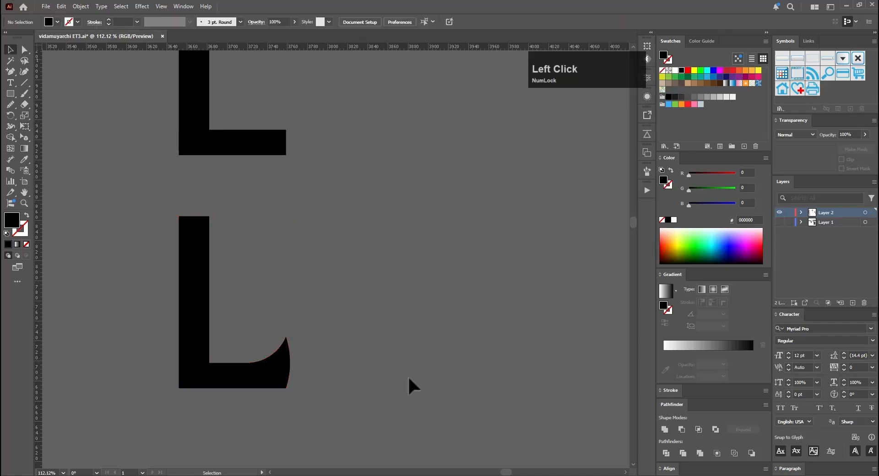
Step: Make an inverted-U letter with two stems and a top bar, and place an upside-down copy to its right
{"action": "left_click", "coordinate": [271, 384]}
{"action": "key", "text": "e"}
{"action": "key", "text": "v"}
{"action": "left_click_drag", "start_coordinate": [378, 349], "coordinate": [235, 393]}
{"action": "left_click_drag", "start_coordinate": [288, 211], "coordinate": [219, 333]}
{"action": "left_click", "coordinate": [137, 329]}
{"action": "left_click", "coordinate": [646, 45]}
{"action": "left_click_drag", "start_coordinate": [136, 329], "coordinate": [363, 368]}
{"action": "key", "text": "ctrl+z"}
{"action": "key", "text": "ctrl+z"}
{"action": "key", "text": "v"}
{"action": "left_click_drag", "start_coordinate": [353, 276], "coordinate": [439, 249]}
{"action": "left_click_drag", "start_coordinate": [445, 222], "coordinate": [447, 337]}
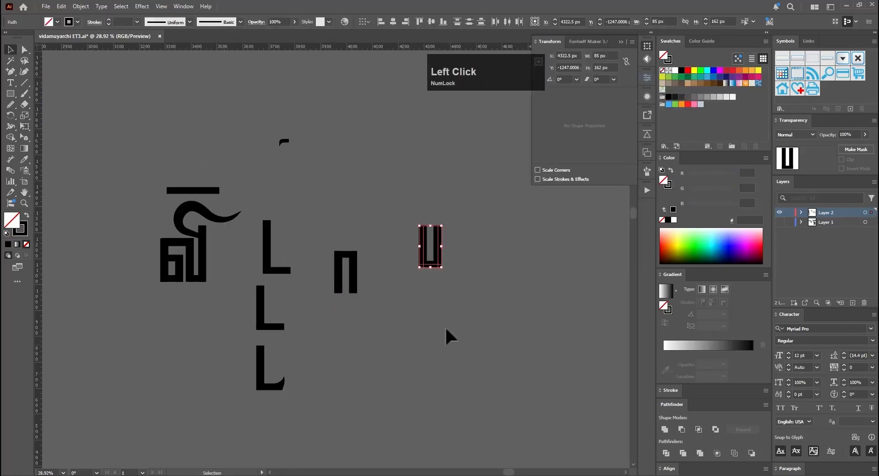
Step: Extend the U-shaped letter with copied and rotated 25 pt strokes for another stem and its connecting bars
{"action": "left_click_drag", "start_coordinate": [471, 237], "coordinate": [518, 237]}
{"action": "key", "text": "a"}
{"action": "left_click", "coordinate": [312, 181]}
{"action": "key", "text": "p"}
{"action": "key", "text": "v"}
{"action": "left_click_drag", "start_coordinate": [313, 302], "coordinate": [345, 302]}
{"action": "left_click_drag", "start_coordinate": [347, 176], "coordinate": [443, 276]}
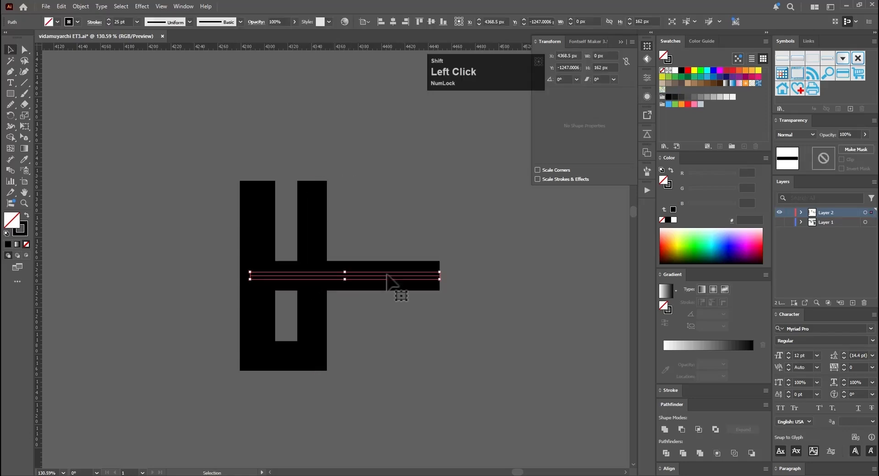
{"action": "left_click_drag", "start_coordinate": [386, 275], "coordinate": [434, 196]}
{"action": "left_click_drag", "start_coordinate": [345, 206], "coordinate": [388, 198]}
Step: Add an outer left stem and a lower bar to the letter, and shorten the outer stem from its top
{"action": "key", "text": "e"}
{"action": "left_click_drag", "start_coordinate": [246, 275], "coordinate": [350, 275]}
{"action": "key", "text": "a"}
{"action": "mouse_move", "coordinate": [310, 344]}
{"action": "left_mouse_down"}
{"action": "mouse_move", "coordinate": [314, 323]}
{"action": "mouse_move", "coordinate": [281, 316]}
{"action": "left_mouse_up"}
{"action": "key", "text": "e"}
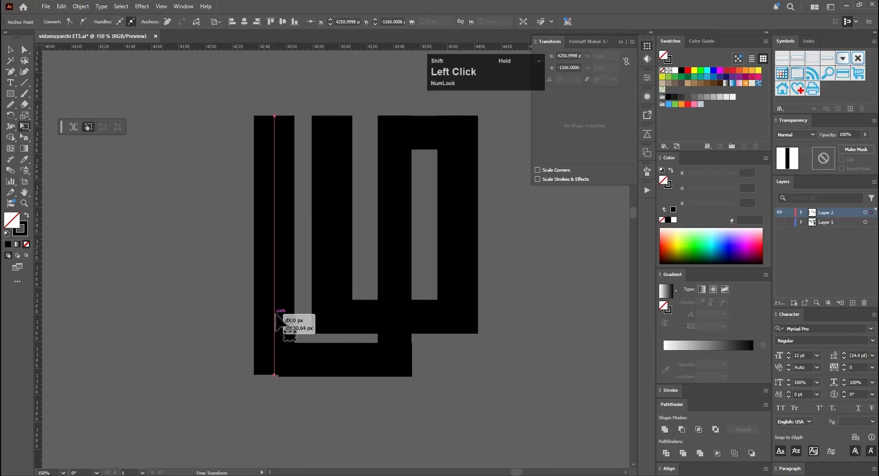
{"action": "key", "text": "minus"}
{"action": "left_click", "coordinate": [255, 345]}
{"action": "left_click", "coordinate": [180, 402]}
{"action": "left_click", "coordinate": [334, 357]}
Step: Duplicate the merged letter below, round its outer corners starting with about 23 px at the upper right, and save the document
{"action": "key", "text": "v"}
{"action": "scroll", "coordinate": [376, 464], "scroll_direction": "down", "scroll_amount": 5}
{"action": "left_click_drag", "start_coordinate": [357, 167], "coordinate": [357, 357]}
{"action": "key", "text": "a"}
{"action": "left_click", "coordinate": [411, 226]}
{"action": "left_click_drag", "start_coordinate": [406, 231], "coordinate": [393, 247]}
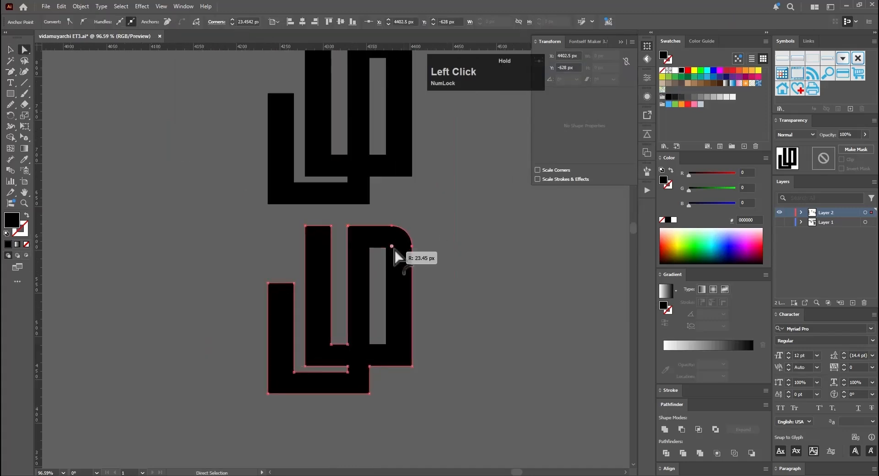
{"action": "left_click_drag", "start_coordinate": [390, 349], "coordinate": [389, 344]}
{"action": "left_click_drag", "start_coordinate": [299, 366], "coordinate": [303, 373]}
{"action": "key", "text": "v"}
{"action": "key", "text": "ctrl+s"}
Step: Copy the previous letter's stems and bottom bar to the right and arrange them into a three-stemmed letter
{"action": "left_click_drag", "start_coordinate": [229, 201], "coordinate": [270, 201]}
{"action": "left_click", "coordinate": [215, 211]}
{"action": "left_click", "coordinate": [246, 216], "text": "shift"}
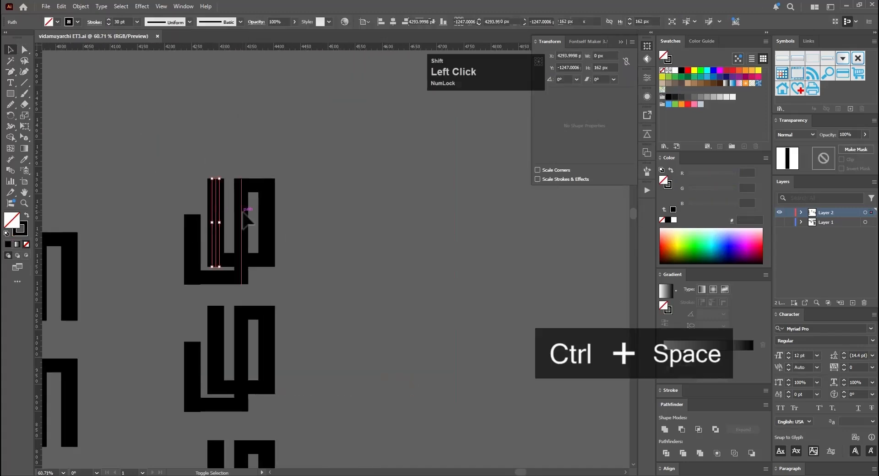
{"action": "left_click", "coordinate": [231, 260], "text": "shift"}
{"action": "mouse_move", "coordinate": [231, 260]}
{"action": "left_mouse_down"}
{"action": "mouse_move", "coordinate": [350, 300]}
{"action": "mouse_move", "coordinate": [445, 297]}
{"action": "left_mouse_up"}
{"action": "key", "text": "v"}
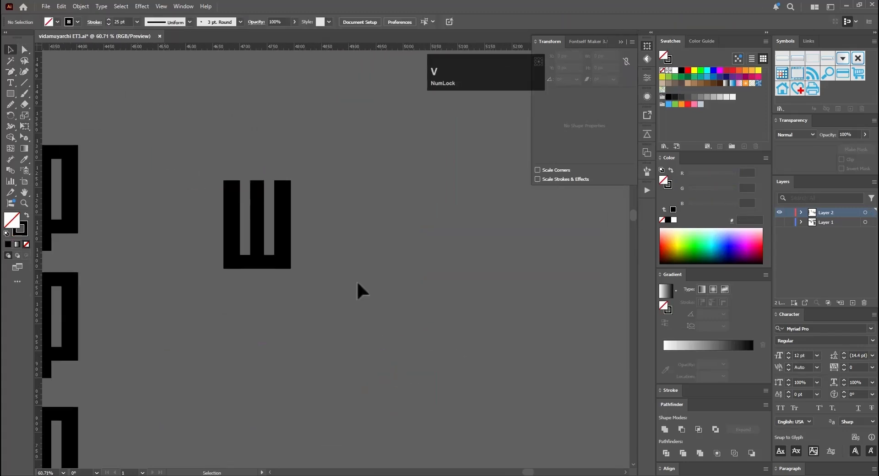
Step: Build a variant of the three-stemmed letter with a top bar, a long right stem and a bottom bar curving down at its left end
{"action": "scroll", "coordinate": [357, 284], "scroll_direction": "down", "scroll_amount": 5}
{"action": "left_click_drag", "start_coordinate": [267, 253], "coordinate": [268, 312]}
{"action": "left_click_drag", "start_coordinate": [268, 312], "coordinate": [269, 365]}
{"action": "mouse_move", "coordinate": [269, 366]}
{"action": "left_mouse_down"}
{"action": "mouse_move", "coordinate": [393, 363]}
{"action": "mouse_move", "coordinate": [405, 378]}
{"action": "left_mouse_up"}
{"action": "key", "text": "a"}
{"action": "scroll", "coordinate": [316, 348], "scroll_direction": "up", "scroll_amount": 5}
{"action": "mouse_move", "coordinate": [304, 370]}
{"action": "left_mouse_down"}
{"action": "mouse_move", "coordinate": [435, 383]}
{"action": "mouse_move", "coordinate": [249, 371]}
{"action": "mouse_move", "coordinate": [307, 406]}
{"action": "left_mouse_up"}
{"action": "left_click", "coordinate": [250, 401]}
{"action": "key", "text": "a"}
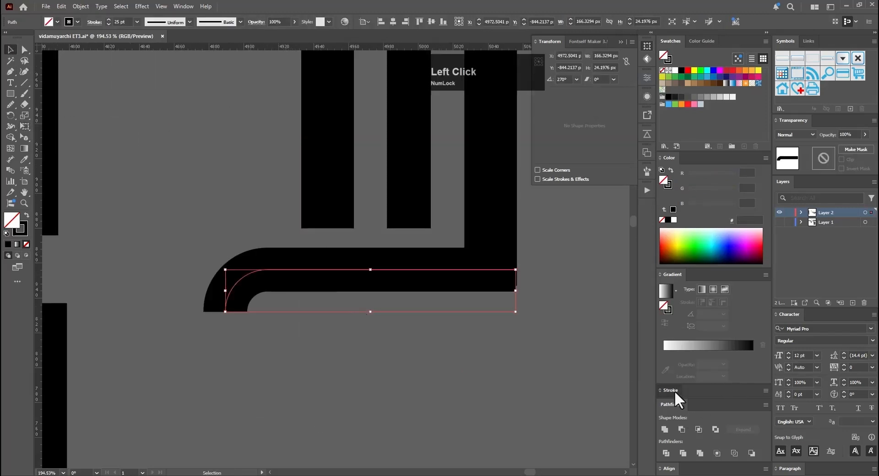
Step: Give the hooked bottom bar a round cap, split it with the Scissors tool, and set the right-hand piece to a butt cap
{"action": "left_click", "coordinate": [673, 390]}
{"action": "left_click", "coordinate": [702, 321]}
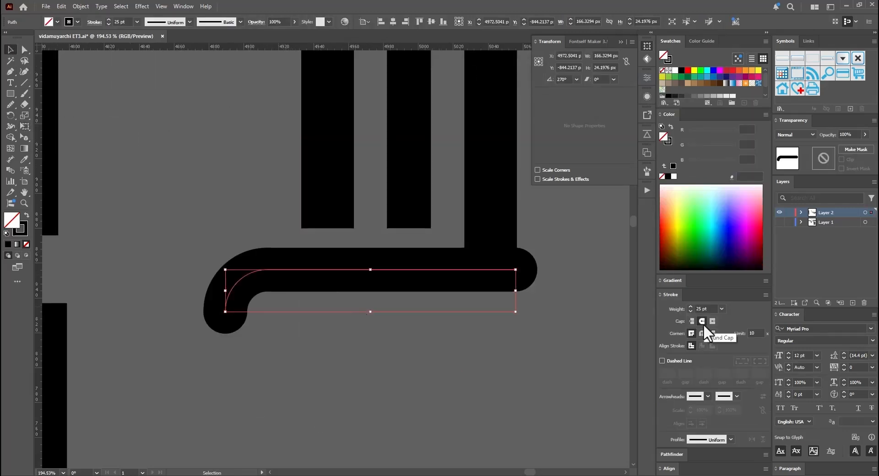
{"action": "left_click_drag", "start_coordinate": [440, 275], "coordinate": [421, 304]}
{"action": "key", "text": "ctrl+z"}
{"action": "key", "text": "c"}
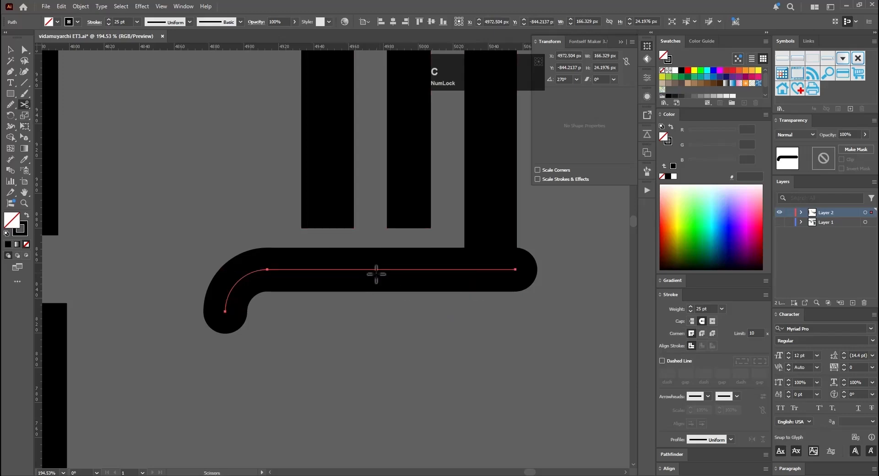
{"action": "left_click", "coordinate": [692, 321]}
{"action": "left_click", "coordinate": [387, 329]}
{"action": "left_click_drag", "start_coordinate": [387, 329], "coordinate": [394, 396]}
{"action": "key", "text": "a"}
{"action": "left_click", "coordinate": [288, 344]}
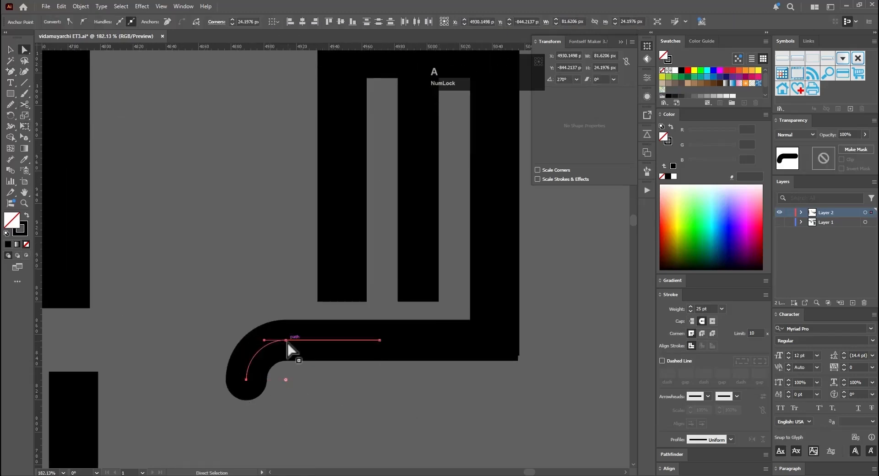
Step: Duplicate the hooked letter as a filled shape and subtract a rectangle from the bottom of its hook
{"action": "key", "text": "v"}
{"action": "left_click", "coordinate": [332, 406]}
{"action": "left_click_drag", "start_coordinate": [331, 406], "coordinate": [212, 274]}
{"action": "left_click_drag", "start_coordinate": [409, 183], "coordinate": [409, 313]}
{"action": "left_click", "coordinate": [672, 454]}
{"action": "key", "text": "m"}
{"action": "left_click_drag", "start_coordinate": [290, 384], "coordinate": [355, 363]}
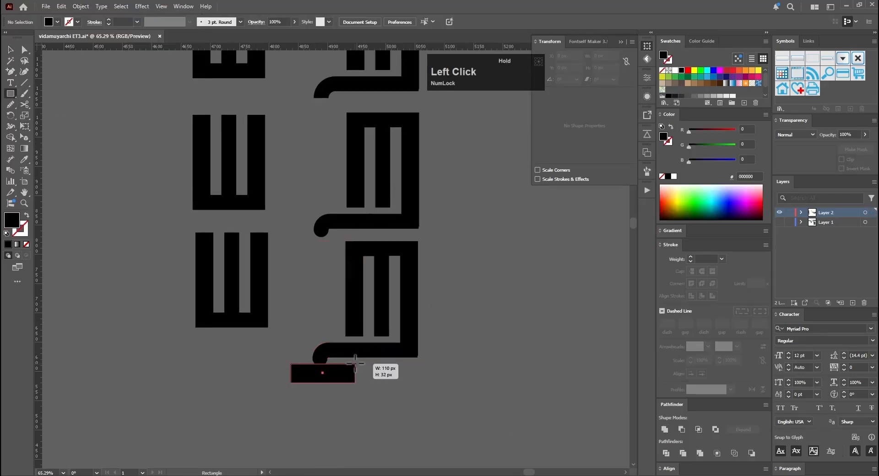
{"action": "left_click", "coordinate": [682, 429]}
Step: Reshape the anchor points and handles at the hook's end to smooth its outer tip and curve its inner edge
{"action": "key", "text": "s"}
{"action": "left_click_drag", "start_coordinate": [220, 375], "coordinate": [393, 339]}
{"action": "left_click", "coordinate": [266, 359], "text": "alt"}
{"action": "scroll", "coordinate": [538, 127], "scroll_direction": "down", "scroll_amount": 10}
{"action": "key", "text": "Return"}
{"action": "key", "text": "a"}
{"action": "left_click", "coordinate": [259, 344]}
{"action": "left_click", "coordinate": [10, 104]}
{"action": "mouse_move", "coordinate": [315, 317]}
{"action": "left_mouse_down"}
{"action": "mouse_move", "coordinate": [309, 345]}
{"action": "mouse_move", "coordinate": [439, 323]}
{"action": "left_mouse_up"}
{"action": "key", "text": "a"}
{"action": "left_click", "coordinate": [445, 296]}
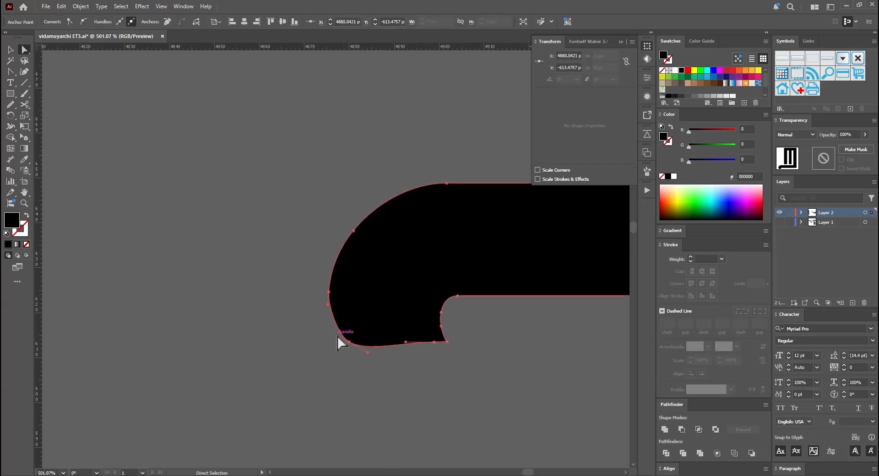
Step: Start another letter with two vertical stems under a 25 pt top bar that overhangs on the left
{"action": "left_click_drag", "start_coordinate": [394, 290], "coordinate": [237, 241]}
{"action": "key", "text": "e"}
{"action": "left_click_drag", "start_coordinate": [317, 202], "coordinate": [334, 201]}
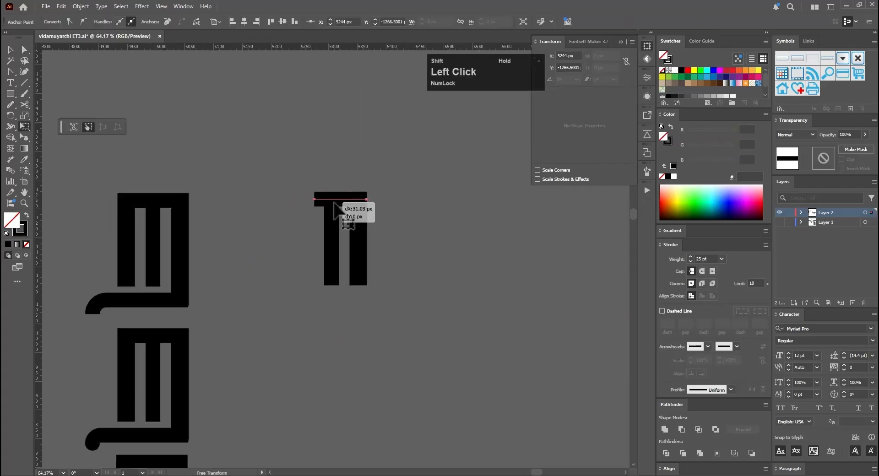
{"action": "left_click_drag", "start_coordinate": [389, 226], "coordinate": [437, 226]}
{"action": "left_click_drag", "start_coordinate": [327, 369], "coordinate": [247, 146]}
Step: Add a crossbar, a short left stem and a bottom bar to form a box in the letter's lower half
{"action": "key", "text": "v"}
{"action": "left_click", "coordinate": [319, 263]}
{"action": "left_click", "coordinate": [320, 390], "text": "shift"}
{"action": "left_click", "coordinate": [154, 390], "text": "shift"}
{"action": "left_click_drag", "start_coordinate": [258, 214], "coordinate": [199, 357]}
{"action": "key", "text": "e"}
{"action": "left_click_drag", "start_coordinate": [302, 280], "coordinate": [355, 292]}
{"action": "key", "text": "ctrl+z"}
Step: Nudge selected points of the boxed letter upward and to the right to make it shorter and narrower
{"action": "key", "text": "a"}
{"action": "left_click_drag", "start_coordinate": [389, 228], "coordinate": [205, 367]}
{"action": "key", "text": "Up"}
{"action": "key", "text": "Up"}
{"action": "key", "text": "Up"}
{"action": "key", "text": "Up"}
{"action": "key", "text": "Up"}
{"action": "key", "text": "Up"}
{"action": "key", "text": "Up"}
{"action": "key", "text": "Up"}
{"action": "key", "text": "Up"}
{"action": "key", "text": "Up"}
{"action": "key", "text": "Up"}
{"action": "key", "text": "Up"}
{"action": "key", "text": "Up"}
{"action": "key", "text": "Up"}
{"action": "key", "text": "Up"}
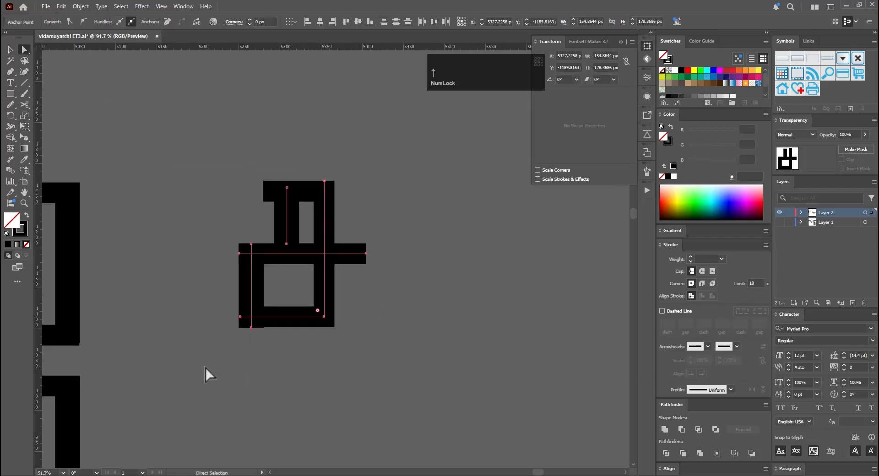
{"action": "key", "text": "Right"}
{"action": "key", "text": "Right"}
{"action": "key", "text": "Right"}
{"action": "key", "text": "Right"}
{"action": "key", "text": "Right"}
Step: Duplicate the boxed letter below as a filled shape, round its upper-right corner, and nudge its left-side points to the right
{"action": "left_click_drag", "start_coordinate": [231, 235], "coordinate": [231, 336], "text": "alt+shift"}
{"action": "key", "text": "a"}
{"action": "left_click_drag", "start_coordinate": [274, 183], "coordinate": [136, 455]}
{"action": "left_click_drag", "start_coordinate": [256, 201], "coordinate": [238, 199]}
{"action": "left_click_drag", "start_coordinate": [329, 229], "coordinate": [263, 375]}
{"action": "key", "text": "Right"}
{"action": "key", "text": "Right"}
{"action": "key", "text": "Right"}
{"action": "key", "text": "Right"}
{"action": "key", "text": "Right"}
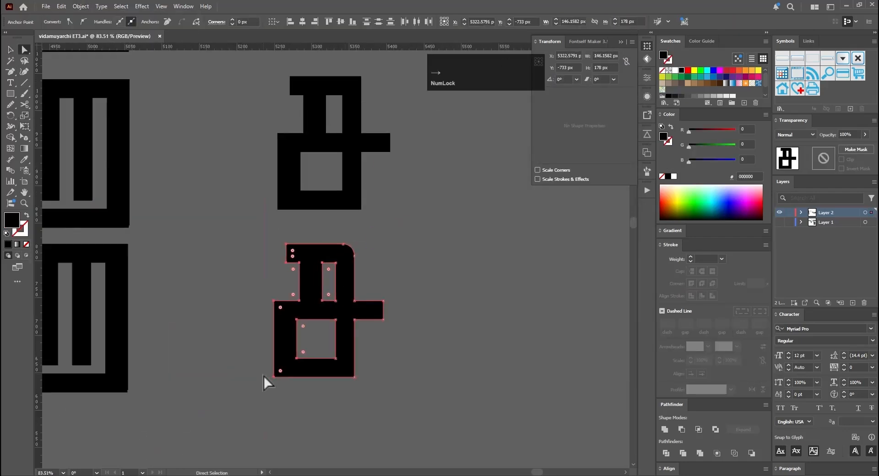
{"action": "key", "text": "a"}
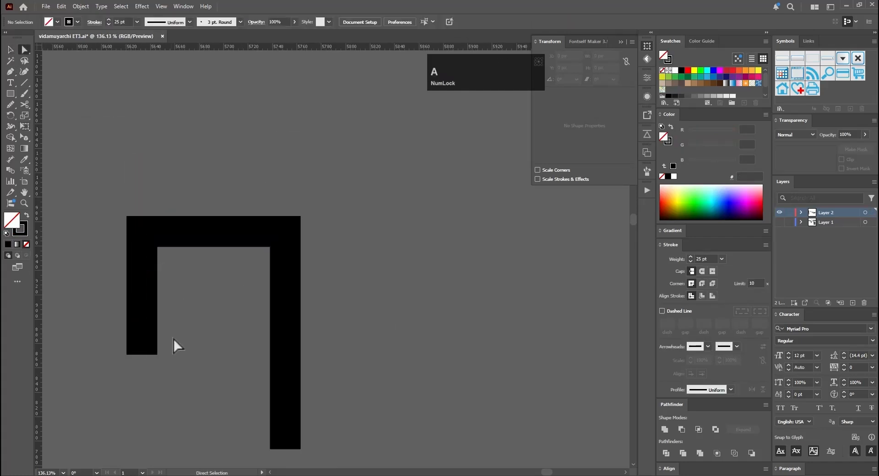
Step: Draw straight pen segments inside the letter's 25 pt outline, continuing its left stem into an angular inward hook
{"action": "key", "text": "p"}
{"action": "left_click", "coordinate": [180, 376]}
{"action": "left_click", "coordinate": [229, 361]}
{"action": "left_click", "coordinate": [229, 252]}
{"action": "left_click", "coordinate": [151, 300]}
{"action": "left_click", "coordinate": [151, 351]}
{"action": "left_click", "coordinate": [206, 335]}
Step: Duplicate the angular spiral letter below and round its inner hook and outer corners into a flowing curl
{"action": "scroll", "coordinate": [348, 256], "scroll_direction": "down", "scroll_amount": 3}
{"action": "left_click_drag", "start_coordinate": [351, 146], "coordinate": [352, 332], "text": "alt+shift"}
{"action": "key", "text": "a"}
{"action": "left_click_drag", "start_coordinate": [302, 318], "coordinate": [294, 335]}
{"action": "left_click_drag", "start_coordinate": [271, 338], "coordinate": [285, 351]}
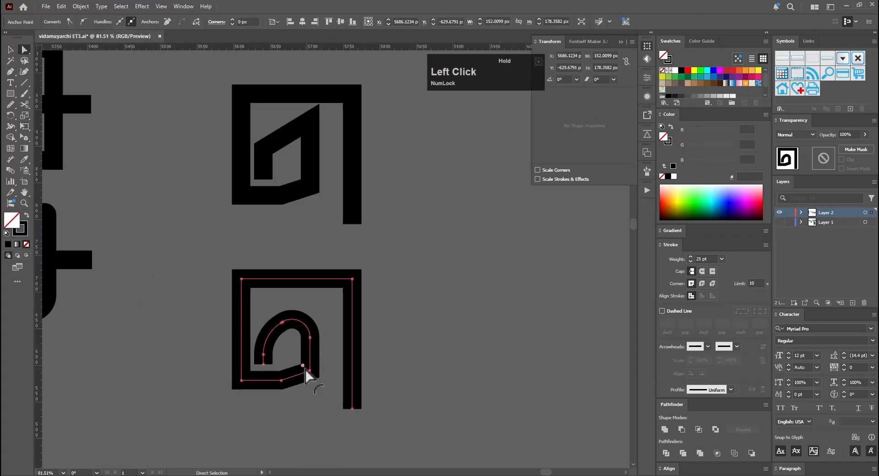
{"action": "left_click_drag", "start_coordinate": [219, 355], "coordinate": [303, 328]}
{"action": "mouse_move", "coordinate": [282, 320]}
{"action": "left_mouse_down"}
{"action": "mouse_move", "coordinate": [292, 330]}
{"action": "mouse_move", "coordinate": [281, 328]}
{"action": "left_mouse_up"}
{"action": "left_click_drag", "start_coordinate": [309, 322], "coordinate": [285, 347]}
Step: Duplicate the curled letter below again and adjust its outer corners to form a smooth spiral
{"action": "key", "text": "v"}
{"action": "left_click_drag", "start_coordinate": [342, 257], "coordinate": [343, 359], "text": "alt+shift"}
{"action": "key", "text": "a"}
{"action": "left_click_drag", "start_coordinate": [284, 372], "coordinate": [284, 261], "text": "alt"}
Step: Widen the tapered spiral stroke with the Width tool along its inner curl and outer left curve
{"action": "scroll", "coordinate": [320, 256], "scroll_direction": "up", "scroll_amount": 4}
{"action": "key", "text": "shift+w"}
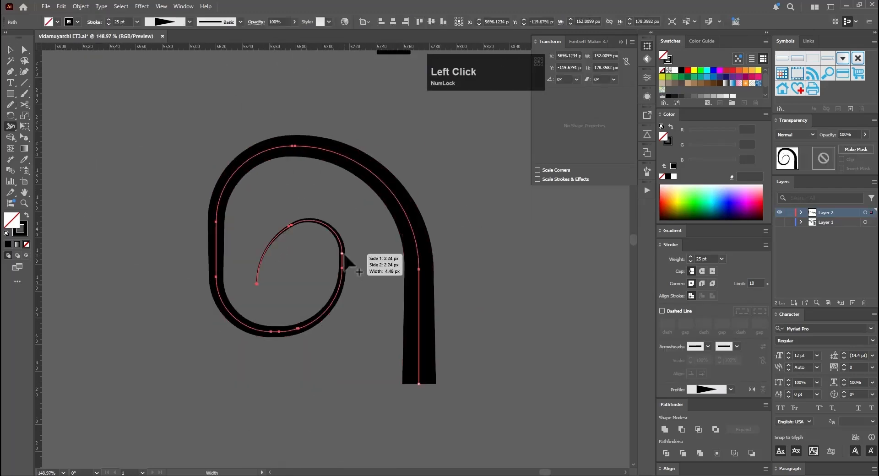
{"action": "left_click_drag", "start_coordinate": [342, 253], "coordinate": [358, 253]}
{"action": "left_click_drag", "start_coordinate": [222, 199], "coordinate": [243, 208]}
Step: Place a smaller copy of the tapered spiral above the boxed letter with the crossbar and smooth its path
{"action": "key", "text": "v"}
{"action": "left_click", "coordinate": [288, 281]}
{"action": "mouse_move", "coordinate": [338, 281]}
{"action": "left_mouse_down", "text": "ctrl"}
{"action": "mouse_move", "coordinate": [288, 281]}
{"action": "mouse_move", "coordinate": [337, 330]}
{"action": "mouse_move", "coordinate": [286, 308]}
{"action": "mouse_move", "coordinate": [256, 307]}
{"action": "left_mouse_up", "text": "ctrl"}
{"action": "key", "text": "v"}
{"action": "left_click_drag", "start_coordinate": [451, 428], "coordinate": [426, 320], "text": "alt"}
{"action": "left_click_drag", "start_coordinate": [262, 243], "coordinate": [250, 263], "text": "shift"}
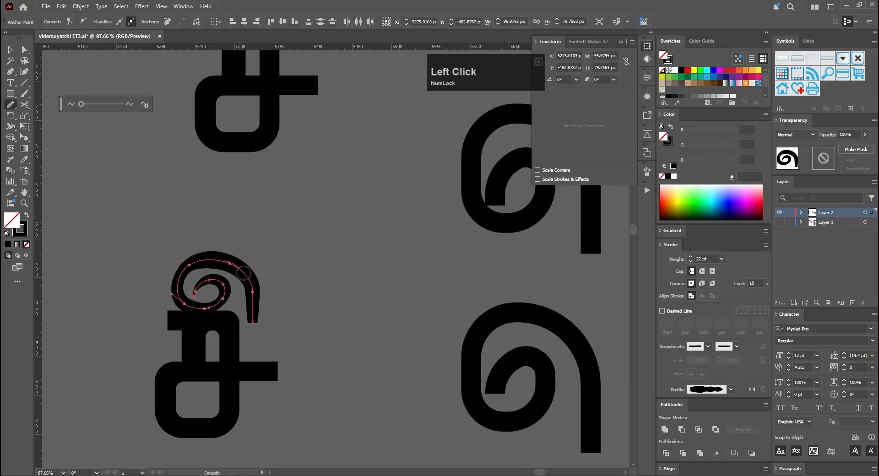
Step: Round the inner bottom corners of both slots in the duplicate of the three-stem letter
{"action": "left_click_drag", "start_coordinate": [293, 319], "coordinate": [320, 319], "text": "ctrl"}
{"action": "left_click_drag", "start_coordinate": [94, 215], "coordinate": [110, 236], "text": "alt+shift"}
{"action": "left_click_drag", "start_coordinate": [380, 302], "coordinate": [353, 322], "text": "ctrl"}
{"action": "left_click_drag", "start_coordinate": [265, 238], "coordinate": [316, 238], "text": "ctrl"}
{"action": "key", "text": "a"}
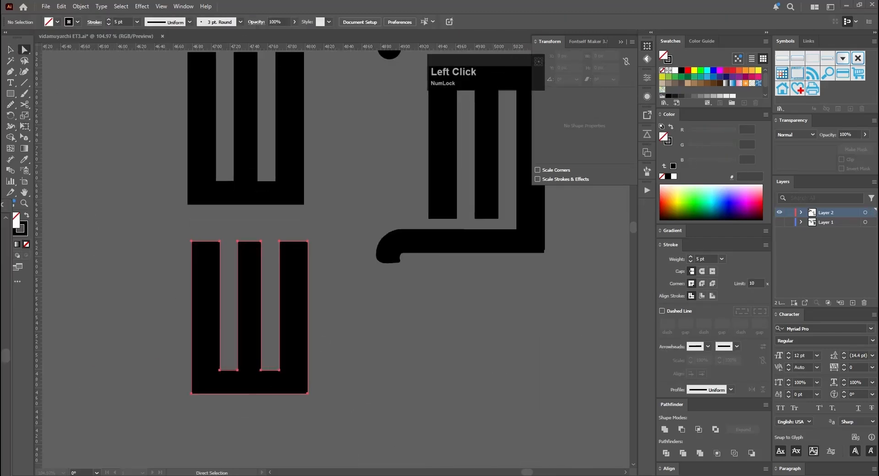
{"action": "left_click", "coordinate": [279, 370]}
{"action": "left_click", "coordinate": [260, 370], "text": "shift"}
{"action": "left_click", "coordinate": [237, 370], "text": "shift"}
{"action": "left_click_drag", "start_coordinate": [429, 298], "coordinate": [322, 308], "text": "ctrl"}
Step: Duplicate the letter with the curved lower tail below and round the inner top corners of its two slots
{"action": "key", "text": "v"}
{"action": "left_click_drag", "start_coordinate": [467, 256], "coordinate": [464, 355], "text": "alt"}
{"action": "left_click_drag", "start_coordinate": [503, 341], "coordinate": [549, 342], "text": "ctrl"}
{"action": "key", "text": "a"}
{"action": "left_click", "coordinate": [279, 276]}
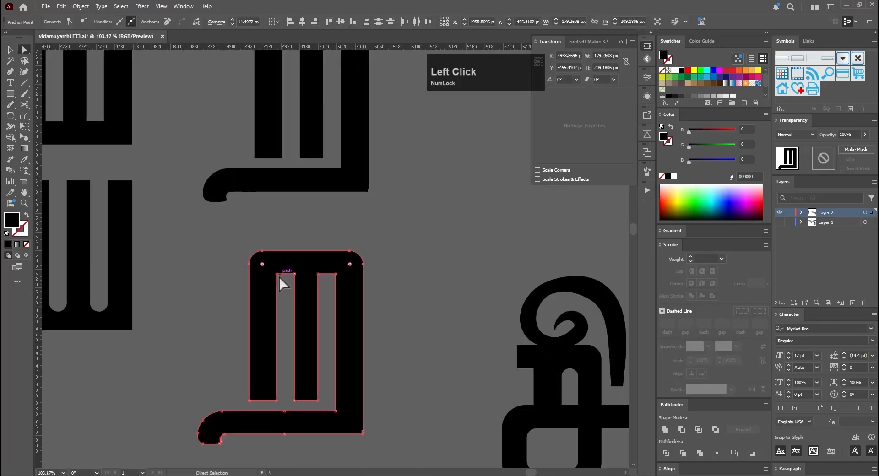
{"action": "left_click_drag", "start_coordinate": [294, 280], "coordinate": [294, 292]}
{"action": "left_click_drag", "start_coordinate": [318, 268], "coordinate": [341, 282]}
{"action": "left_click_drag", "start_coordinate": [330, 280], "coordinate": [330, 292]}
Step: Reshape the letter's lower tail with Free Transform so it slopes down toward its curled end
{"action": "left_click_drag", "start_coordinate": [298, 348], "coordinate": [307, 281]}
{"action": "left_click_drag", "start_coordinate": [195, 325], "coordinate": [261, 398]}
{"action": "key", "text": "e"}
{"action": "left_click_drag", "start_coordinate": [243, 355], "coordinate": [316, 379], "text": "shift"}
{"action": "key", "text": "a"}
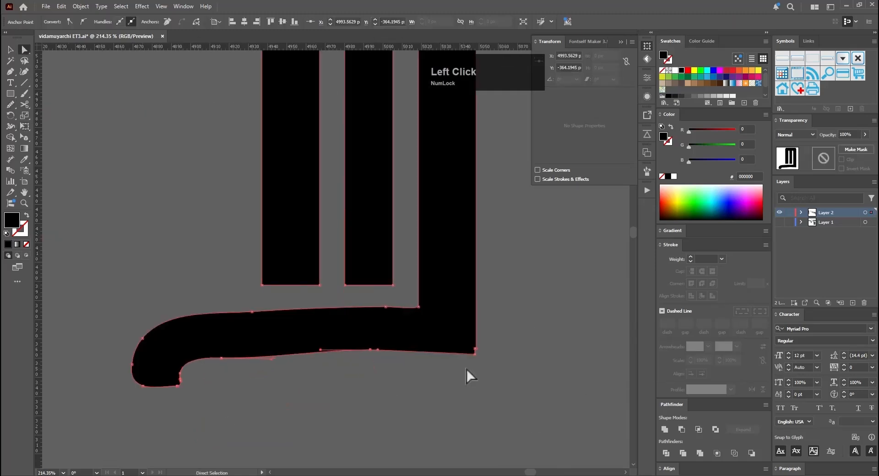
Step: Clean up the letter's lower-right corner and tail by deleting surplus anchor points
{"action": "mouse_move", "coordinate": [466, 369]}
{"action": "left_mouse_down", "text": "ctrl"}
{"action": "mouse_move", "coordinate": [425, 376]}
{"action": "mouse_move", "coordinate": [489, 386]}
{"action": "left_mouse_up", "text": "ctrl"}
{"action": "left_click_drag", "start_coordinate": [257, 325], "coordinate": [348, 321]}
{"action": "key", "text": "minus"}
{"action": "left_click", "coordinate": [363, 277]}
{"action": "left_click", "coordinate": [364, 211]}
{"action": "left_click", "coordinate": [363, 244]}
Step: Smooth the upper edge of the letter's tail with the Smooth tool
{"action": "left_click_drag", "start_coordinate": [321, 293], "coordinate": [425, 278]}
{"action": "key", "text": "n"}
{"action": "left_click_drag", "start_coordinate": [326, 304], "coordinate": [426, 302]}
{"action": "left_click_drag", "start_coordinate": [425, 302], "coordinate": [381, 306]}
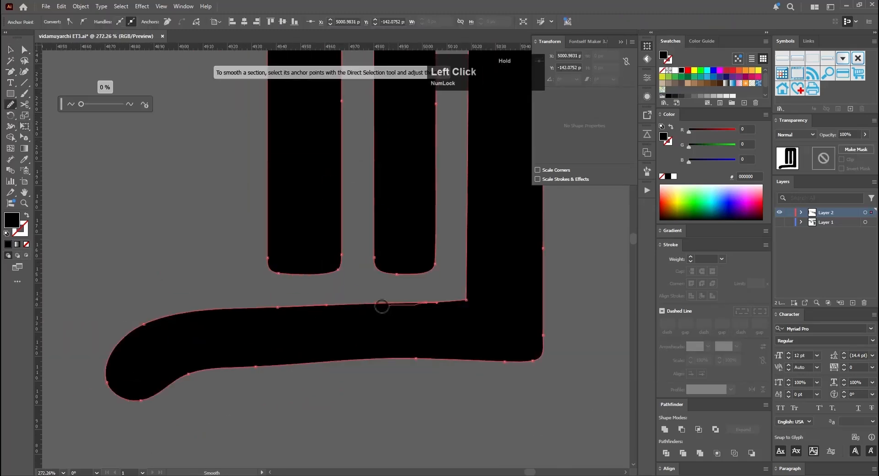
Step: Select the stroked வி letter and convert its strokes to outlined shapes
{"action": "left_click_drag", "start_coordinate": [403, 249], "coordinate": [352, 250], "text": "ctrl"}
{"action": "left_click", "coordinate": [468, 220]}
{"action": "left_click_drag", "start_coordinate": [389, 229], "coordinate": [293, 238], "text": "ctrl"}
{"action": "left_click", "coordinate": [121, 382]}
{"action": "left_click_drag", "start_coordinate": [122, 389], "coordinate": [355, 313]}
{"action": "left_click", "coordinate": [81, 6]}
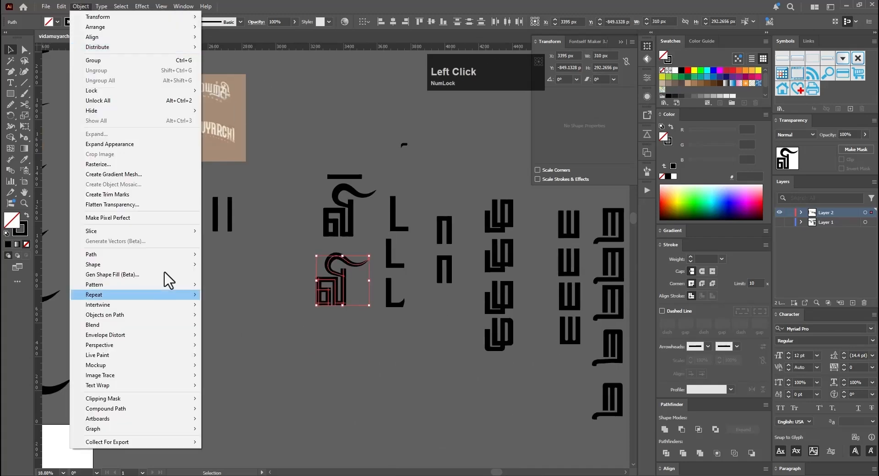
{"action": "left_click", "coordinate": [229, 278]}
Step: Place a duplicate of the outlined வி letter below as a filled shape
{"action": "left_click_drag", "start_coordinate": [317, 292], "coordinate": [457, 269], "text": "ctrl"}
{"action": "key", "text": "v"}
{"action": "left_click_drag", "start_coordinate": [429, 297], "coordinate": [428, 361], "text": "ctrl"}
{"action": "left_click_drag", "start_coordinate": [431, 351], "coordinate": [531, 350], "text": "ctrl"}
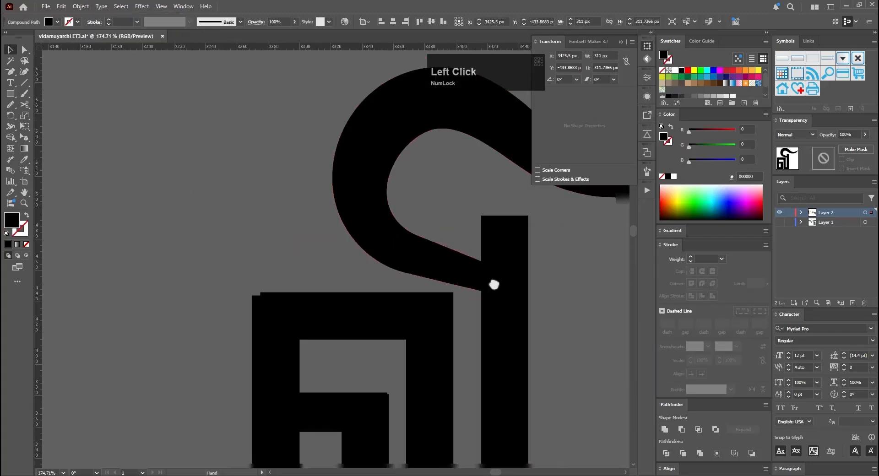
{"action": "left_click_drag", "start_coordinate": [493, 284], "coordinate": [451, 255]}
Step: Level the top-edge points of the வி letter's boxed part with a vertical-only scale
{"action": "key", "text": "a"}
{"action": "left_click_drag", "start_coordinate": [193, 250], "coordinate": [421, 277]}
{"action": "key", "text": "s"}
{"action": "left_click", "coordinate": [303, 264], "text": "alt"}
{"action": "left_click", "coordinate": [554, 238]}
Step: Level the வி letter's bottom-edge points with a non-uniform scale of 100% horizontal and 0% vertical
{"action": "key", "text": "a"}
{"action": "left_click_drag", "start_coordinate": [215, 349], "coordinate": [375, 320]}
{"action": "key", "text": "s"}
{"action": "left_click", "coordinate": [349, 330], "text": "alt"}
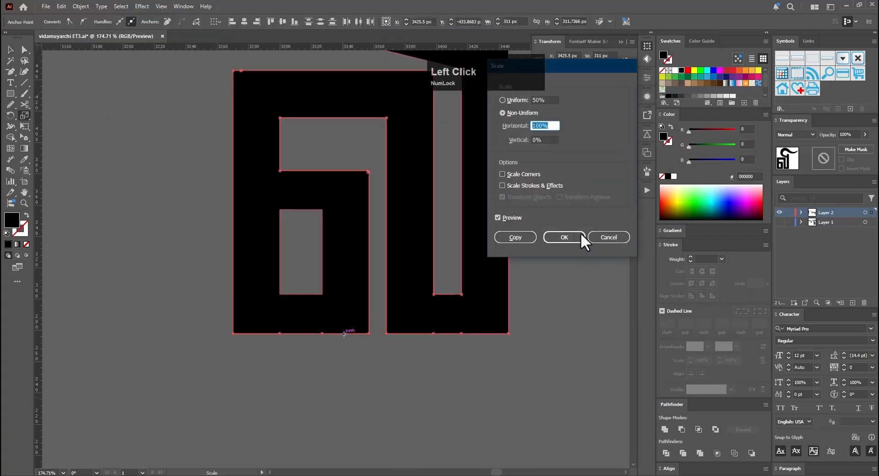
{"action": "left_click", "coordinate": [571, 237]}
Step: Align the bottom points of the வி letter's inner gaps by scaling them vertically into one line
{"action": "key", "text": "a"}
{"action": "left_click_drag", "start_coordinate": [559, 269], "coordinate": [202, 295]}
{"action": "key", "text": "s"}
{"action": "left_click", "coordinate": [403, 278], "text": "alt"}
{"action": "left_click", "coordinate": [549, 237]}
Step: Delete the surplus anchor points along the வி letter's bottom edge and near its top-left corner
{"action": "left_click_drag", "start_coordinate": [439, 297], "coordinate": [353, 297], "text": "ctrl"}
{"action": "left_click_drag", "start_coordinate": [358, 347], "coordinate": [350, 272]}
{"action": "left_click_drag", "start_coordinate": [275, 372], "coordinate": [311, 373], "text": "ctrl"}
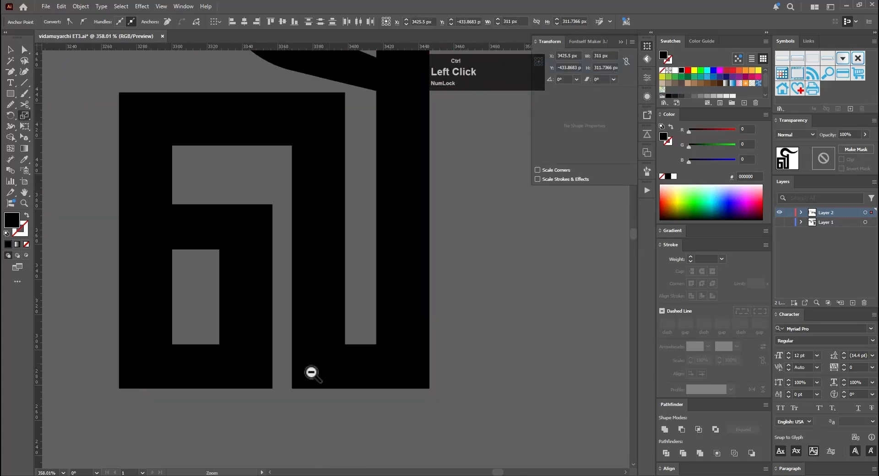
{"action": "key", "text": "minus"}
{"action": "left_click", "coordinate": [215, 379]}
{"action": "left_click", "coordinate": [484, 379]}
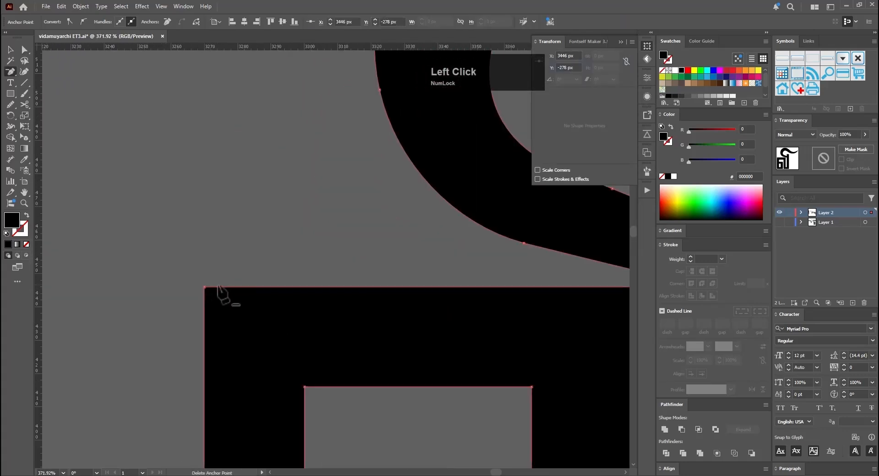
{"action": "left_click", "coordinate": [217, 289]}
{"action": "left_click_drag", "start_coordinate": [358, 253], "coordinate": [454, 457]}
{"action": "left_click_drag", "start_coordinate": [419, 183], "coordinate": [375, 183], "text": "ctrl"}
Step: Place a duplicate of the cleaned-up வி letter below the original
{"action": "key", "text": "v"}
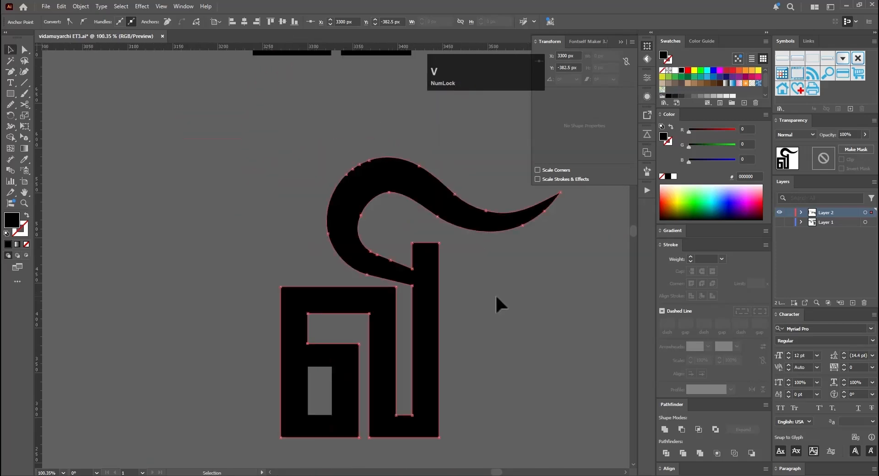
{"action": "left_click_drag", "start_coordinate": [425, 357], "coordinate": [367, 316]}
{"action": "left_click_drag", "start_coordinate": [413, 348], "coordinate": [401, 248]}
{"action": "left_click_drag", "start_coordinate": [401, 248], "coordinate": [398, 402], "text": "alt"}
{"action": "left_click_drag", "start_coordinate": [426, 376], "coordinate": [429, 285]}
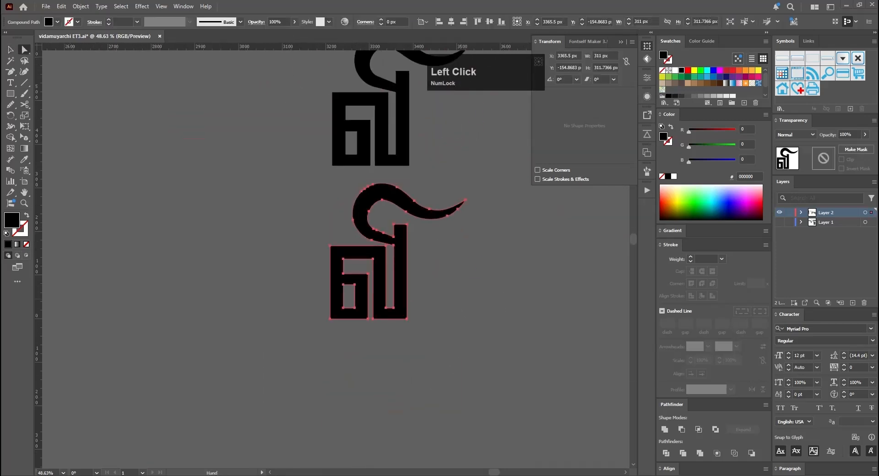
Step: Give the inner box's upper-right corner on the duplicated வி letter an inverted round notch and enlarge its radius
{"action": "key", "text": "a"}
{"action": "left_click", "coordinate": [440, 256]}
{"action": "left_click_drag", "start_coordinate": [336, 283], "coordinate": [393, 280], "text": "ctrl"}
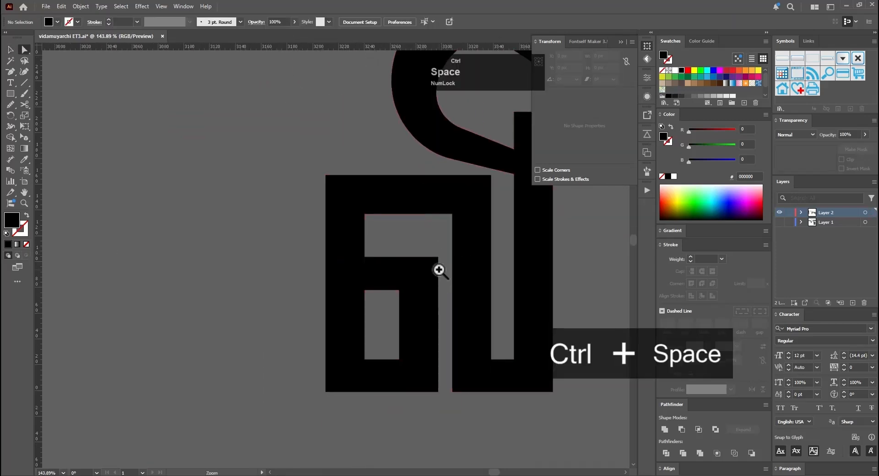
{"action": "left_click", "coordinate": [439, 269], "text": "ctrl"}
{"action": "left_click", "coordinate": [437, 258]}
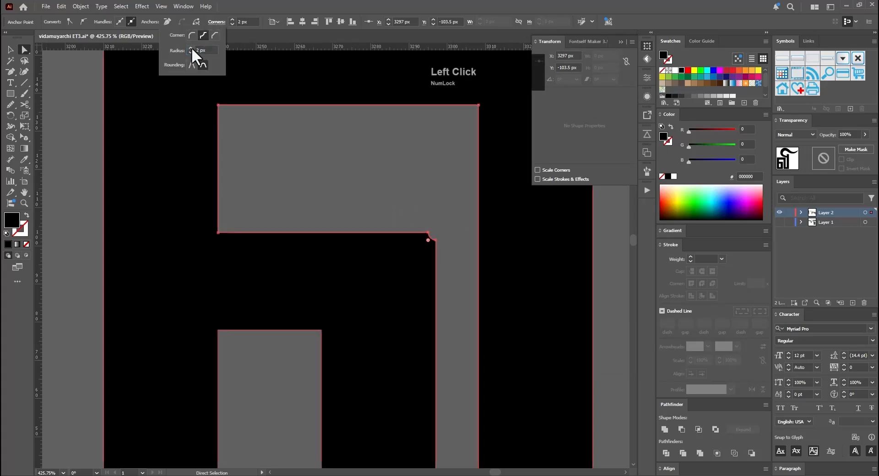
{"action": "left_click", "coordinate": [191, 48]}
{"action": "left_click_drag", "start_coordinate": [362, 254], "coordinate": [299, 254], "text": "ctrl"}
{"action": "left_click", "coordinate": [561, 294]}
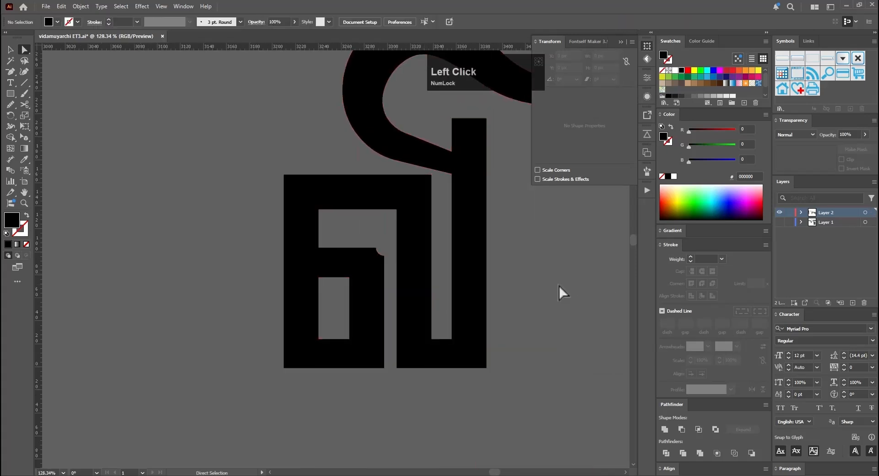
Step: Apply a larger inverted round notch to the வி letter's outer bottom-left corner
{"action": "left_click", "coordinate": [469, 238]}
{"action": "left_click", "coordinate": [232, 20]}
{"action": "left_click", "coordinate": [216, 22]}
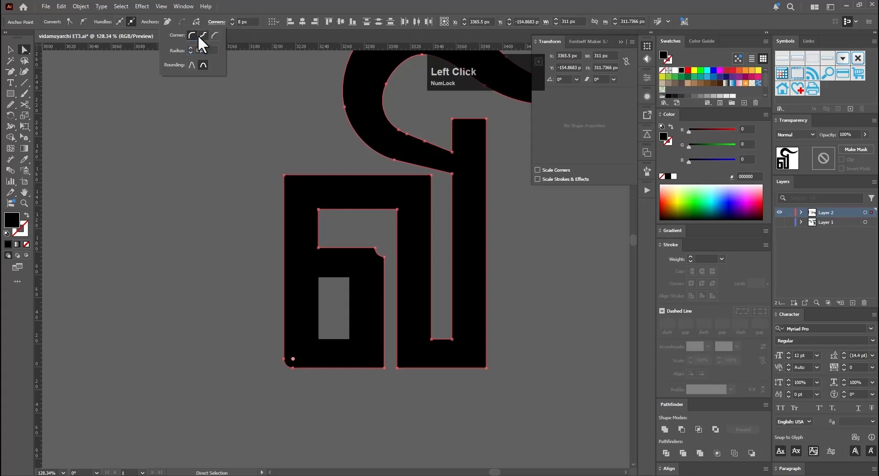
{"action": "left_click", "coordinate": [202, 35]}
{"action": "left_click", "coordinate": [232, 20]}
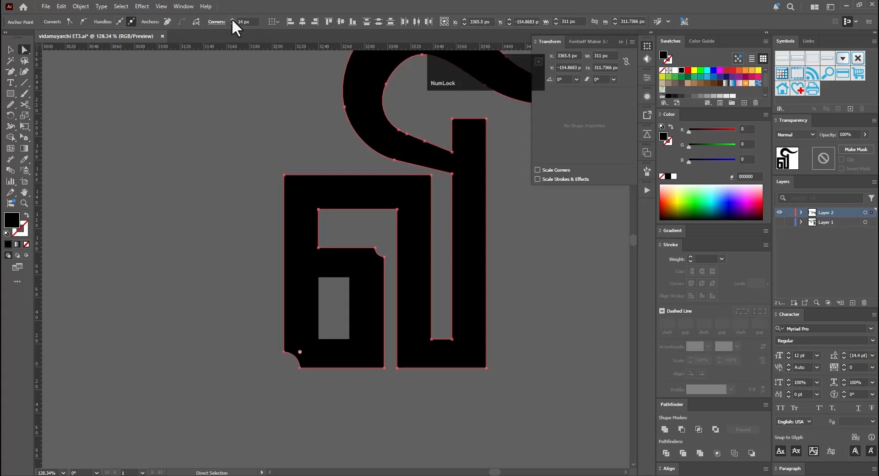
{"action": "left_click", "coordinate": [232, 20]}
Step: Assemble the Tamil letters side by side into the complete title word
{"action": "left_click", "coordinate": [238, 228]}
{"action": "left_click_drag", "start_coordinate": [298, 260], "coordinate": [210, 301], "text": "ctrl"}
{"action": "left_click_drag", "start_coordinate": [330, 277], "coordinate": [319, 300]}
{"action": "left_click_drag", "start_coordinate": [446, 293], "coordinate": [363, 271], "text": "ctrl"}
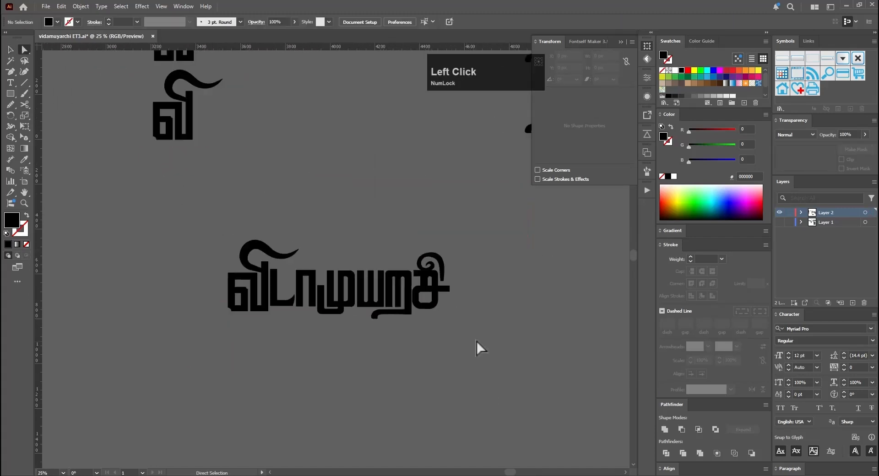
Step: Extend the upper-left tip of the வி letter's right stem outward as a small pointed serif
{"action": "left_click", "coordinate": [215, 223], "text": "ctrl"}
{"action": "key", "text": "e"}
{"action": "key", "text": "a"}
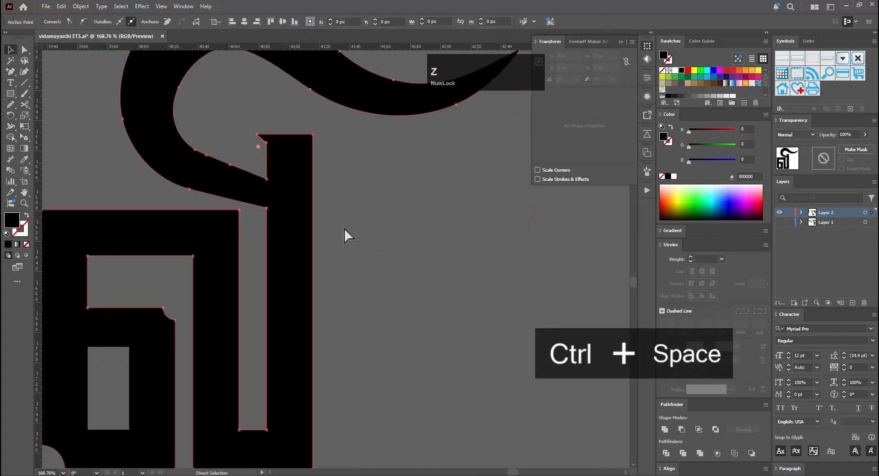
{"action": "left_click_drag", "start_coordinate": [328, 192], "coordinate": [351, 197], "text": "ctrl"}
{"action": "key", "text": "ctrl+z"}
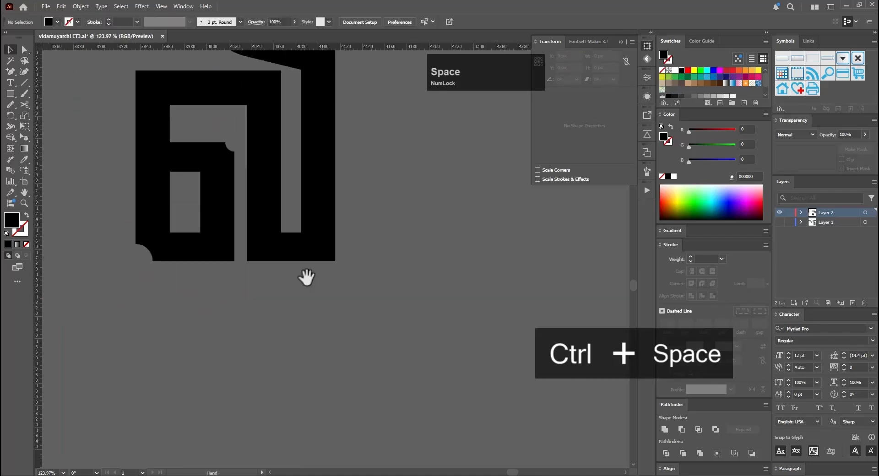
Step: Flare the lower-right corner of the வி letter's stem outward and adjust its corner rounding
{"action": "left_click", "coordinate": [341, 248]}
{"action": "left_click", "coordinate": [283, 305]}
{"action": "left_click_drag", "start_coordinate": [283, 304], "coordinate": [304, 241]}
{"action": "left_click_drag", "start_coordinate": [256, 184], "coordinate": [118, 220]}
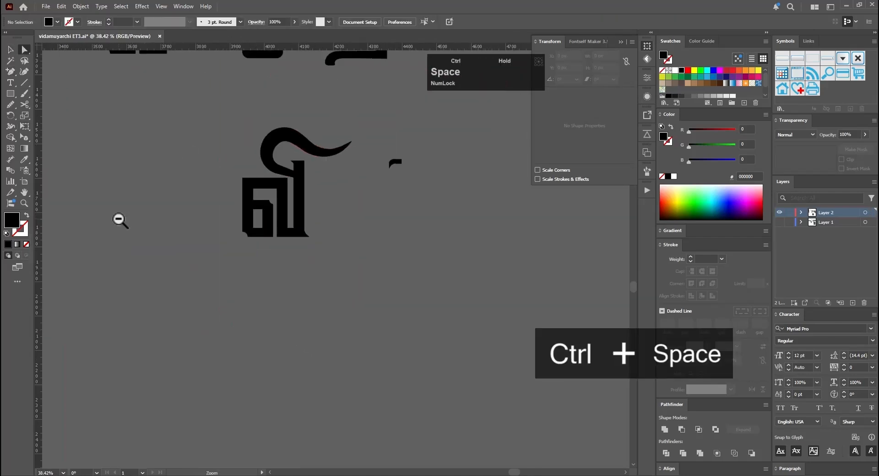
{"action": "key", "text": "a"}
{"action": "left_click_drag", "start_coordinate": [231, 263], "coordinate": [259, 286]}
{"action": "left_click", "coordinate": [232, 19]}
Step: Move the small curved hook onto the upper-left corner of the L-shaped letter and scale it to fit
{"action": "left_click_drag", "start_coordinate": [297, 183], "coordinate": [229, 183], "text": "ctrl"}
{"action": "left_click_drag", "start_coordinate": [132, 160], "coordinate": [270, 302], "text": "alt"}
{"action": "left_click_drag", "start_coordinate": [273, 299], "coordinate": [352, 275], "text": "ctrl"}
{"action": "left_click_drag", "start_coordinate": [352, 60], "coordinate": [218, 214], "text": "alt"}
{"action": "key", "text": "e"}
{"action": "left_click_drag", "start_coordinate": [194, 244], "coordinate": [192, 246], "text": "shift"}
{"action": "key", "text": "v"}
Step: Refine the hook's fit against the L-shaped letter's stem and unite both shapes
{"action": "left_click_drag", "start_coordinate": [357, 275], "coordinate": [442, 274], "text": "ctrl"}
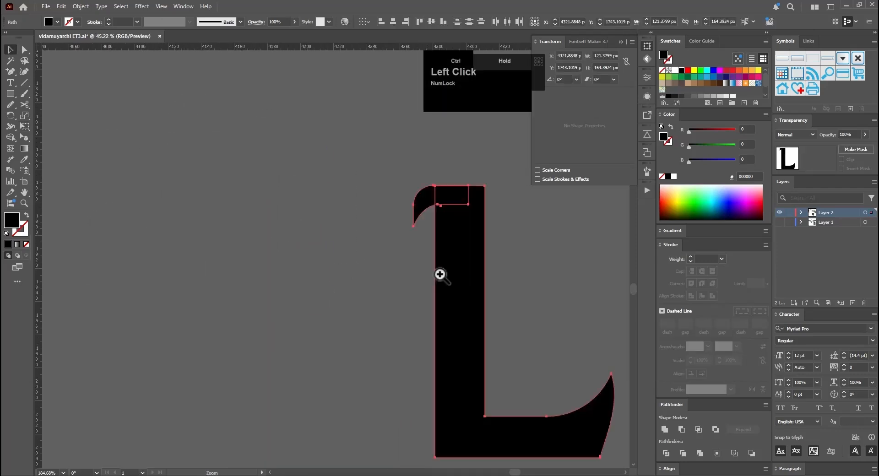
{"action": "key", "text": "e"}
{"action": "key", "text": "v"}
{"action": "left_click", "coordinate": [183, 275]}
{"action": "left_click_drag", "start_coordinate": [249, 220], "coordinate": [124, 223], "text": "ctrl"}
{"action": "left_click_drag", "start_coordinate": [247, 107], "coordinate": [366, 256]}
{"action": "left_click", "coordinate": [665, 431]}
Step: Adjust the anchor point where the hook's inner curve joins the L-shaped letter's stem
{"action": "left_click_drag", "start_coordinate": [297, 137], "coordinate": [394, 183], "text": "ctrl"}
{"action": "key", "text": "a"}
{"action": "left_click", "coordinate": [285, 234]}
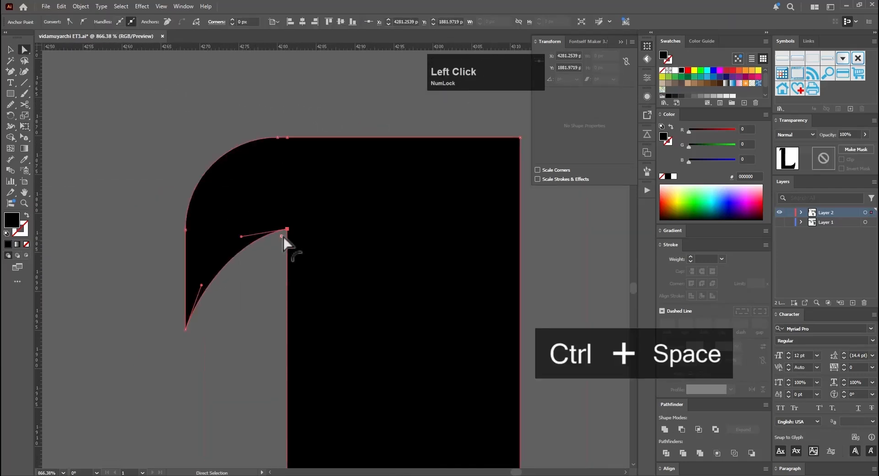
{"action": "left_click_drag", "start_coordinate": [320, 238], "coordinate": [439, 350], "text": "ctrl"}
Step: Duplicate the hooked L-shaped letter below and flare its lower-left corner outward into a small point
{"action": "key", "text": "v"}
{"action": "left_click_drag", "start_coordinate": [298, 270], "coordinate": [240, 272]}
{"action": "key", "text": "a"}
{"action": "left_click_drag", "start_coordinate": [247, 343], "coordinate": [178, 347], "text": "ctrl"}
{"action": "left_click_drag", "start_coordinate": [304, 325], "coordinate": [366, 325], "text": "ctrl"}
{"action": "key", "text": "e"}
{"action": "left_click_drag", "start_coordinate": [193, 341], "coordinate": [161, 361], "text": "shift"}
{"action": "key", "text": "ctrl+z"}
{"action": "key", "text": "v"}
{"action": "left_click_drag", "start_coordinate": [303, 357], "coordinate": [228, 357], "text": "ctrl"}
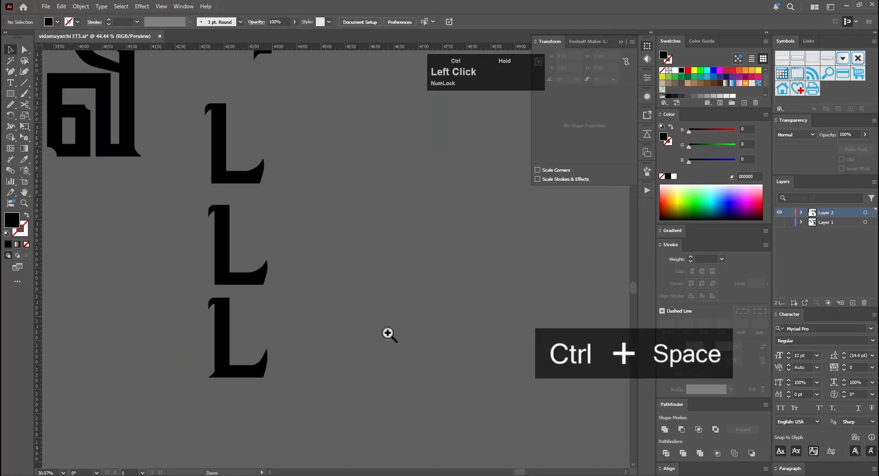
Step: Widen the feet of the hooked two-legged letter by scaling their bottom anchor points horizontally with a non-uniform scale
{"action": "left_click_drag", "start_coordinate": [137, 163], "coordinate": [412, 304], "text": "alt"}
{"action": "key", "text": "ctrl+z"}
{"action": "left_click_drag", "start_coordinate": [279, 264], "coordinate": [218, 263], "text": "ctrl"}
{"action": "key", "text": "s"}
{"action": "left_click", "coordinate": [309, 416], "text": "alt"}
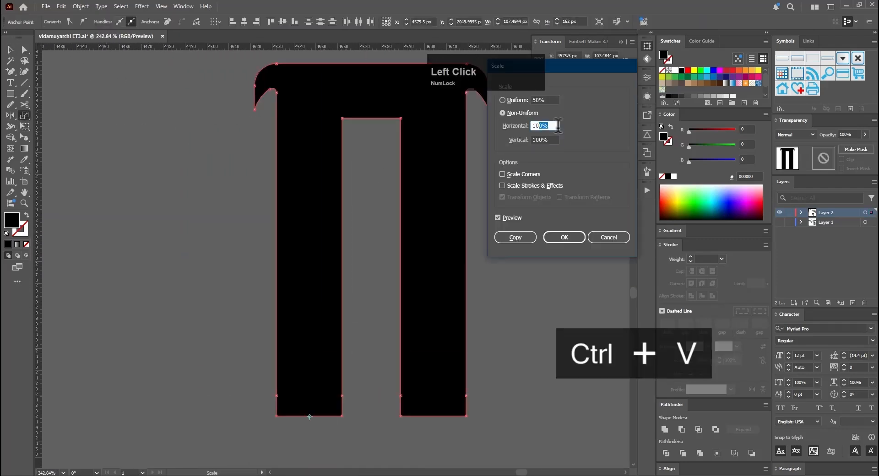
{"action": "left_click", "coordinate": [564, 237]}
Step: Duplicate the hooked W-shaped letter below and flare the copy's two bottom corners outward into small points
{"action": "left_click_drag", "start_coordinate": [82, 192], "coordinate": [261, 309]}
{"action": "left_click_drag", "start_coordinate": [421, 311], "coordinate": [355, 311], "text": "ctrl"}
{"action": "left_click_drag", "start_coordinate": [310, 151], "coordinate": [310, 285], "text": "alt"}
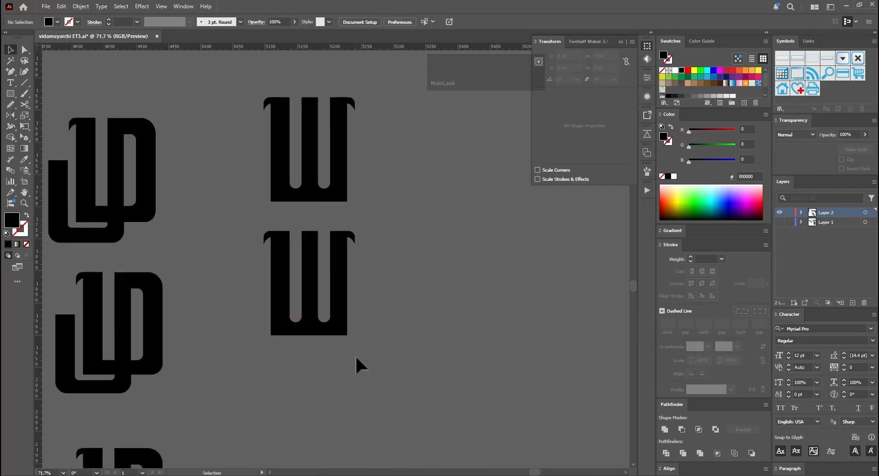
{"action": "left_click_drag", "start_coordinate": [310, 316], "coordinate": [394, 315], "text": "ctrl"}
{"action": "key", "text": "s"}
{"action": "left_click", "coordinate": [253, 306], "text": "alt"}
{"action": "left_click", "coordinate": [565, 237]}
{"action": "left_click", "coordinate": [253, 320], "text": "alt"}
{"action": "left_click", "coordinate": [259, 319], "text": "alt"}
{"action": "left_click", "coordinate": [611, 237]}
{"action": "key", "text": "a"}
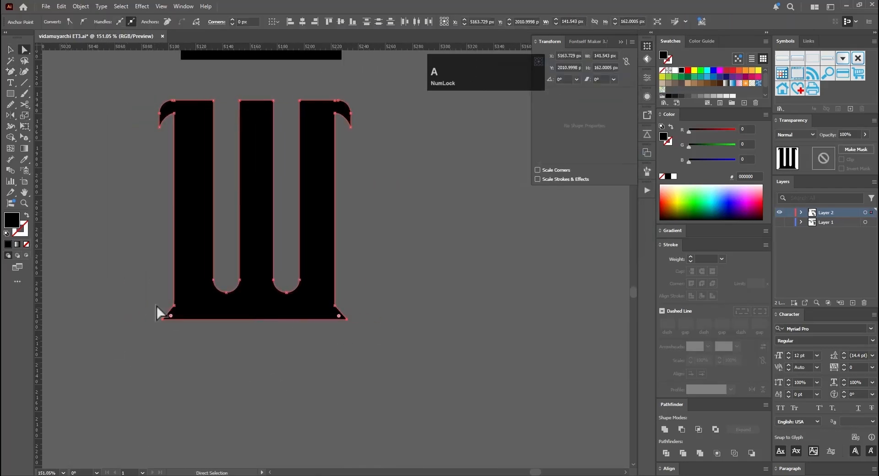
Step: Widen the lower end of the spiral curl's stem and straighten its edges by adjusting the anchor points
{"action": "left_click_drag", "start_coordinate": [366, 275], "coordinate": [439, 276], "text": "ctrl"}
{"action": "left_click", "coordinate": [291, 254], "text": "shift"}
{"action": "key", "text": "e"}
{"action": "key", "text": "ctrl+z"}
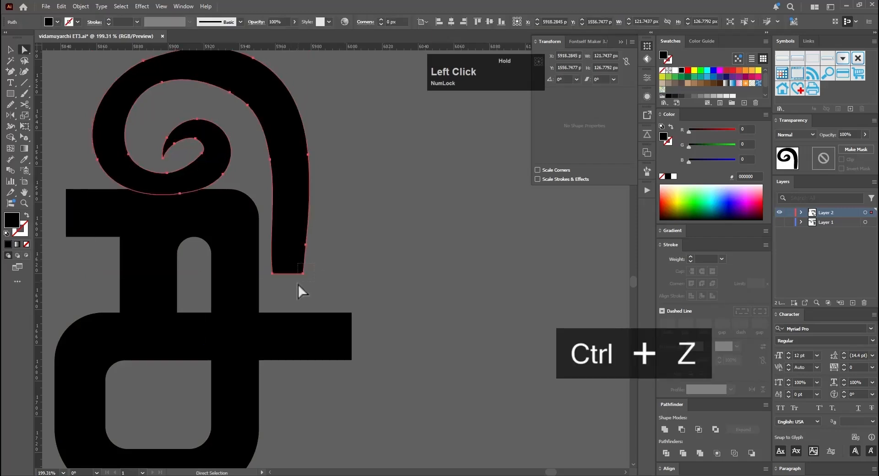
{"action": "key", "text": "a"}
{"action": "left_click", "coordinate": [360, 233]}
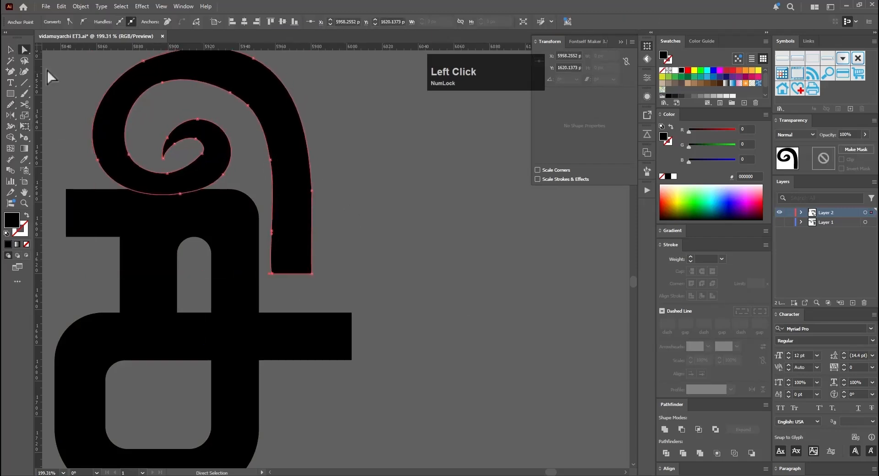
{"action": "key", "text": "a"}
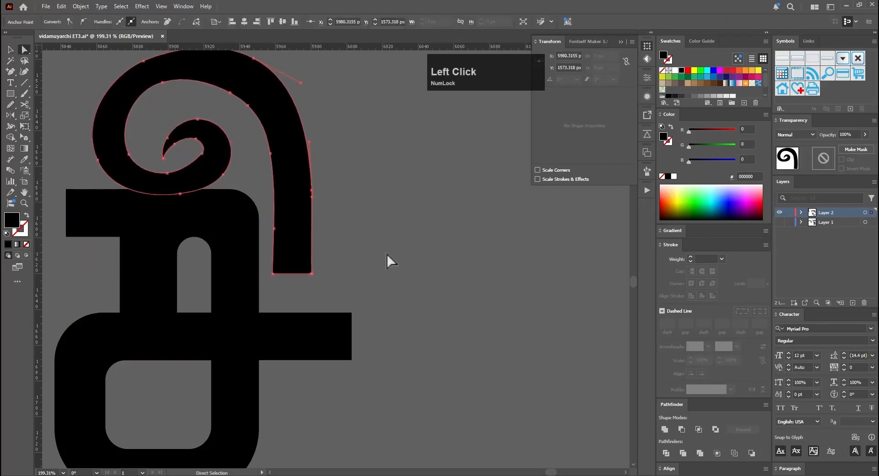
{"action": "left_click_drag", "start_coordinate": [386, 254], "coordinate": [300, 286]}
{"action": "left_click_drag", "start_coordinate": [330, 255], "coordinate": [288, 293], "text": "ctrl"}
Step: Extend a short foot outward from the lower end of the spiral's stem and raise its outer corner into a point
{"action": "key", "text": "p"}
{"action": "key", "text": "ctrl+z"}
{"action": "left_click", "coordinate": [301, 244]}
{"action": "key", "text": "a"}
{"action": "key", "text": "e"}
{"action": "left_click_drag", "start_coordinate": [276, 252], "coordinate": [315, 252], "text": "shift"}
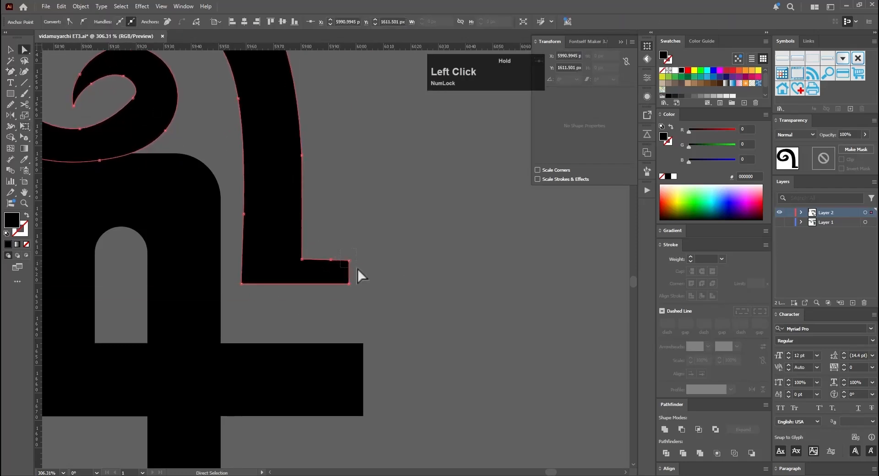
{"action": "key", "text": "ctrl+z"}
{"action": "key", "text": "ctrl+z"}
{"action": "key", "text": "ctrl+z"}
{"action": "left_click_drag", "start_coordinate": [349, 239], "coordinate": [333, 239]}
{"action": "key", "text": "e"}
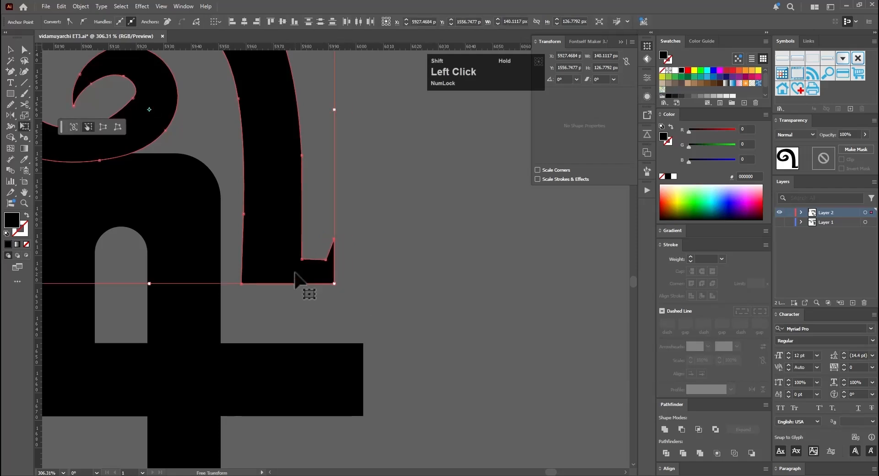
{"action": "key", "text": "v"}
Step: Round the foot's corners into a small curved hook and duplicate the whole spiral-topped letter below
{"action": "left_click", "coordinate": [391, 245]}
{"action": "key", "text": "a"}
{"action": "left_click", "coordinate": [319, 254]}
{"action": "key", "text": "v"}
{"action": "key", "text": "ctrl+space"}
{"action": "left_click_drag", "start_coordinate": [381, 374], "coordinate": [342, 284]}
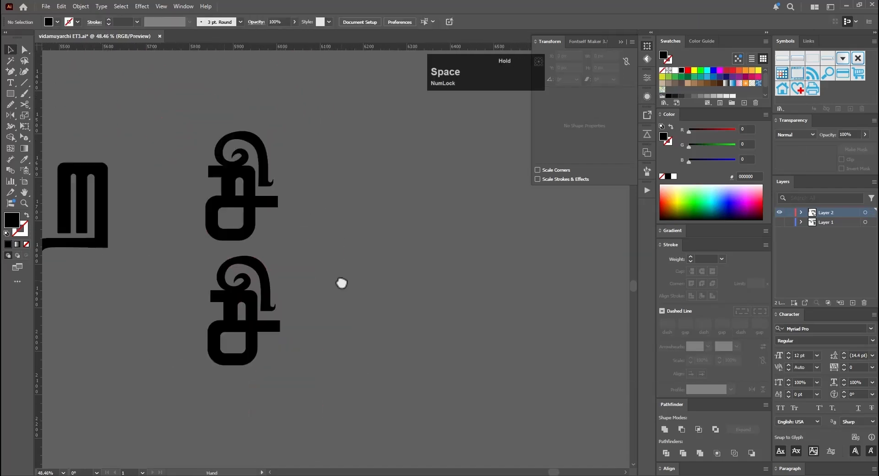
Step: Add anchor points at the left end of the spiral-topped letter's upper bar and shape a spur below it
{"action": "left_click_drag", "start_coordinate": [252, 311], "coordinate": [277, 315]}
{"action": "key", "text": "a"}
{"action": "left_click", "coordinate": [228, 291]}
{"action": "key", "text": "plus"}
{"action": "left_click_drag", "start_coordinate": [151, 290], "coordinate": [230, 318]}
{"action": "left_click", "coordinate": [224, 306]}
{"action": "left_click", "coordinate": [218, 306]}
{"action": "key", "text": "a"}
{"action": "key", "text": "plus"}
{"action": "left_click", "coordinate": [221, 320]}
{"action": "key", "text": "a"}
Step: Scale and round the upper bar's spur into a curled hook, and slightly round the bar's upper-left corner
{"action": "double_click", "coordinate": [24, 115]}
{"action": "left_click", "coordinate": [551, 139]}
{"action": "key", "text": "Return"}
{"action": "key", "text": "a"}
{"action": "key", "text": "e"}
{"action": "key", "text": "a"}
{"action": "left_click_drag", "start_coordinate": [187, 347], "coordinate": [212, 326]}
{"action": "left_click_drag", "start_coordinate": [212, 326], "coordinate": [223, 317]}
{"action": "left_click_drag", "start_coordinate": [211, 255], "coordinate": [214, 259]}
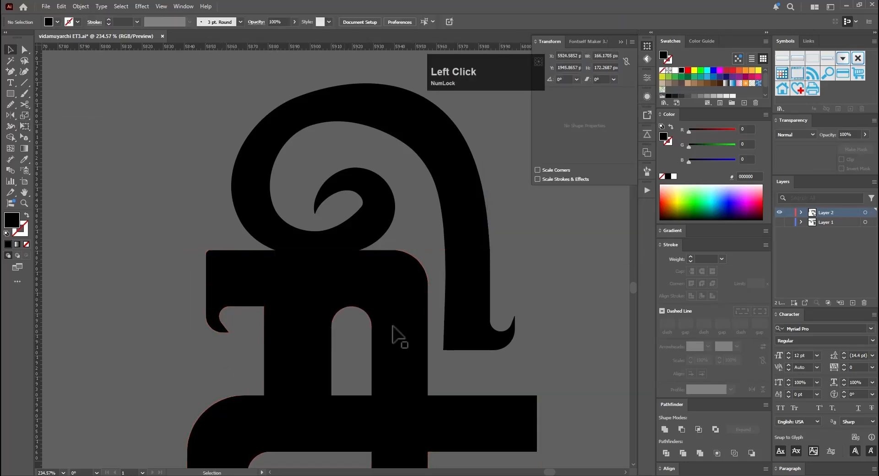
Step: Duplicate the hooked letter below and add anchor points to raise a spur from the right end of its crossbar
{"action": "scroll", "coordinate": [393, 328], "scroll_direction": "down", "scroll_amount": 5}
{"action": "left_click_drag", "start_coordinate": [446, 203], "coordinate": [449, 336]}
{"action": "scroll", "coordinate": [481, 311], "scroll_direction": "up", "scroll_amount": 4}
{"action": "key", "text": "a"}
{"action": "key", "text": "plus"}
{"action": "left_click", "coordinate": [362, 262]}
{"action": "left_click", "coordinate": [357, 261]}
{"action": "key", "text": "e"}
{"action": "key", "text": "a"}
{"action": "left_click_drag", "start_coordinate": [360, 255], "coordinate": [380, 268]}
{"action": "mouse_move", "coordinate": [362, 261]}
{"action": "left_mouse_down"}
{"action": "mouse_move", "coordinate": [362, 246]}
{"action": "mouse_move", "coordinate": [366, 266]}
{"action": "mouse_move", "coordinate": [358, 269]}
{"action": "left_mouse_up"}
Step: Refine the crossbar's spur with another anchor point and round its corners into an inward-curling hook
{"action": "scroll", "coordinate": [354, 245], "scroll_direction": "up", "scroll_amount": 4}
{"action": "key", "text": "plus"}
{"action": "left_click", "coordinate": [350, 257]}
{"action": "key", "text": "a"}
{"action": "left_click", "coordinate": [563, 237]}
{"action": "key", "text": "e"}
{"action": "key", "text": "a"}
{"action": "left_click_drag", "start_coordinate": [390, 253], "coordinate": [369, 272]}
{"action": "key", "text": "v"}
Step: Flare the lower-right corner of the crossbar slightly downward into a point
{"action": "left_click", "coordinate": [464, 292]}
{"action": "scroll", "coordinate": [464, 292], "scroll_direction": "down", "scroll_amount": 2}
{"action": "key", "text": "a"}
{"action": "left_click_drag", "start_coordinate": [445, 346], "coordinate": [435, 317]}
{"action": "key", "text": "e"}
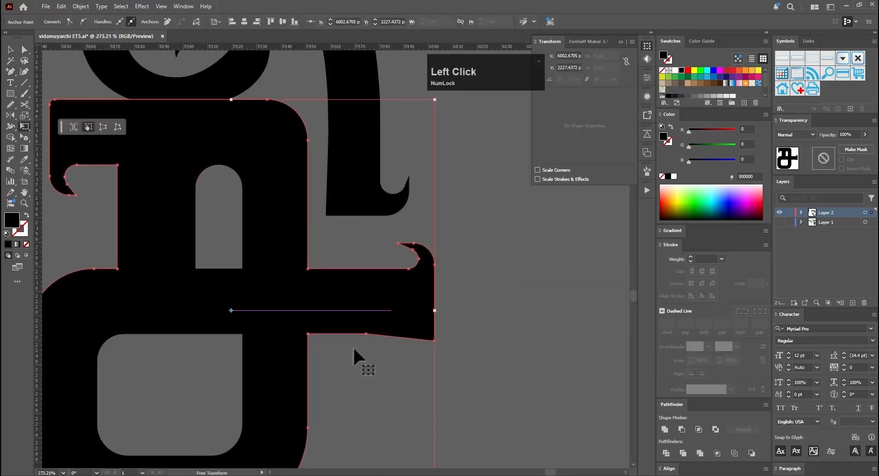
{"action": "key", "text": "v"}
{"action": "left_click", "coordinate": [398, 456]}
{"action": "scroll", "coordinate": [420, 304], "scroll_direction": "down", "scroll_amount": 5}
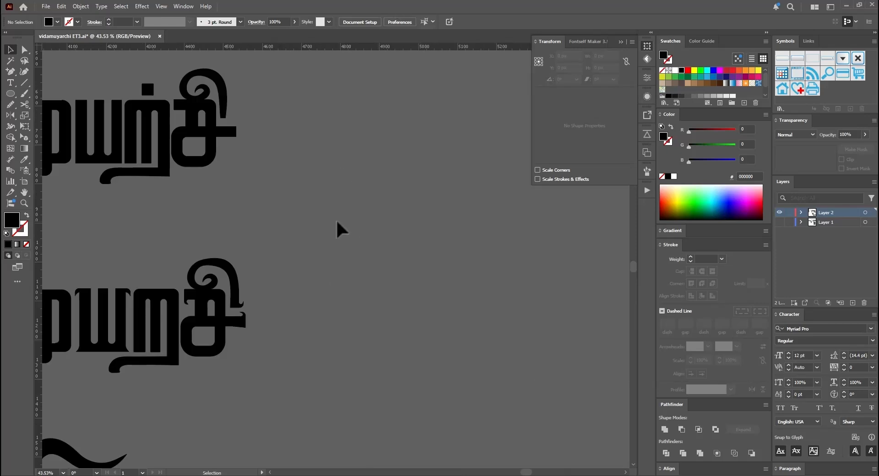
Step: Draw a black 71 px circle beside the word and place a white 29 px circle at its centre
{"action": "key", "text": "l"}
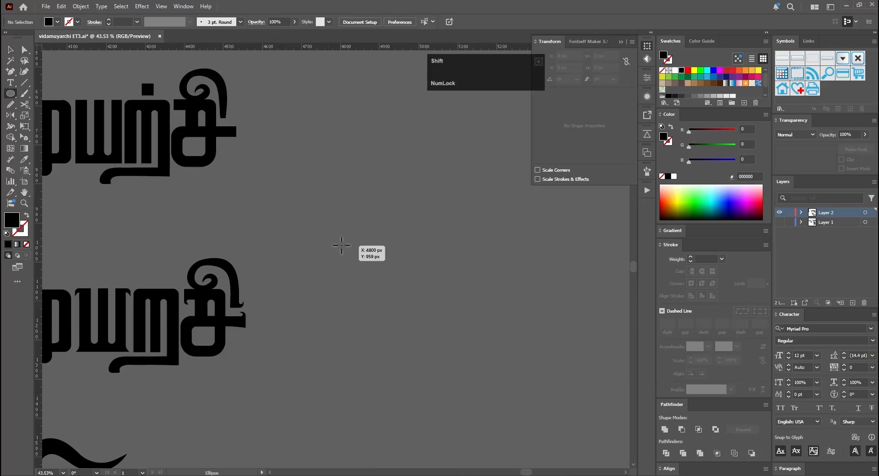
{"action": "left_click_drag", "start_coordinate": [341, 245], "coordinate": [369, 274]}
{"action": "scroll", "coordinate": [394, 314], "scroll_direction": "up", "scroll_amount": 5}
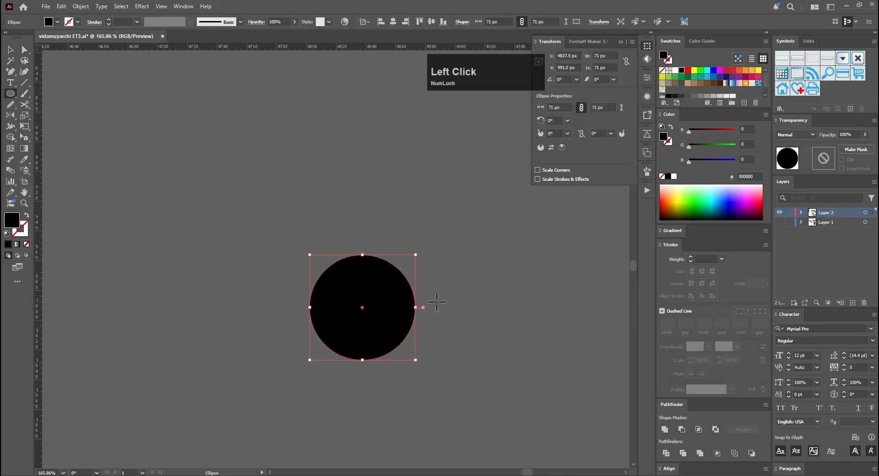
{"action": "key", "text": "ctrl+f"}
{"action": "left_click_drag", "start_coordinate": [362, 307], "coordinate": [382, 287]}
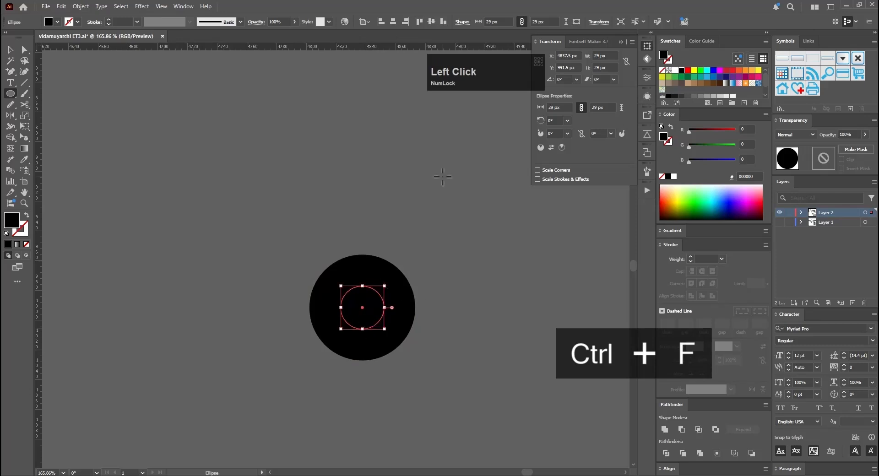
{"action": "left_click", "coordinate": [674, 70]}
Step: Cut the black circle at its left and right anchors and delete the lower half
{"action": "key", "text": "v"}
{"action": "left_click", "coordinate": [406, 301]}
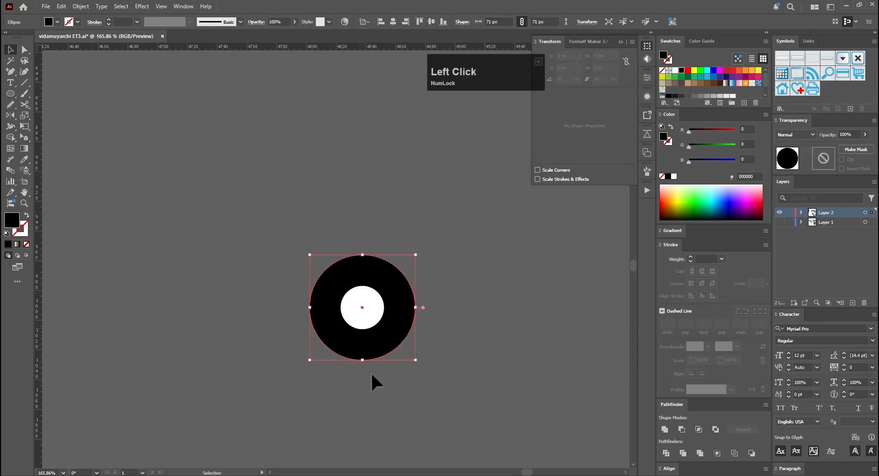
{"action": "key", "text": "c"}
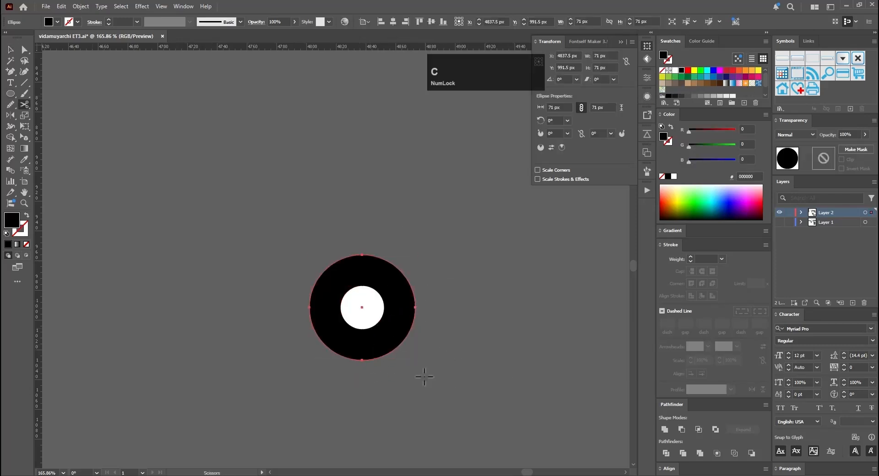
{"action": "left_click", "coordinate": [415, 307]}
{"action": "left_click", "coordinate": [310, 308]}
{"action": "key", "text": "v"}
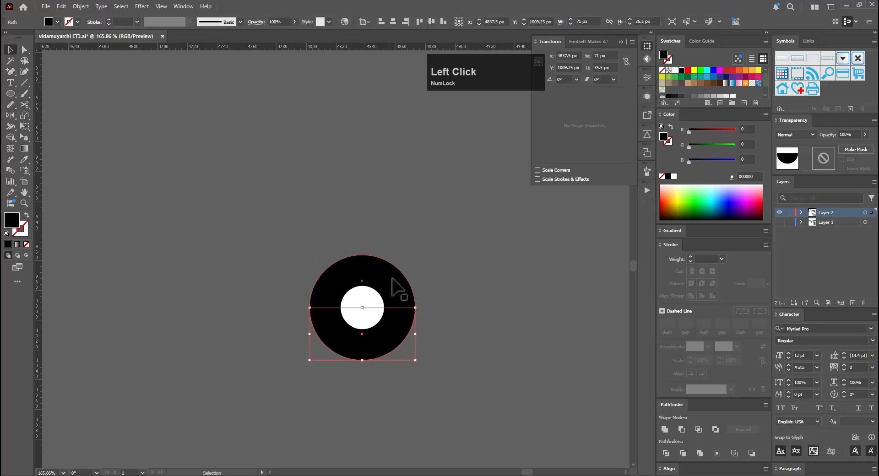
{"action": "key", "text": "Delete"}
Step: Close the black half circle with a straight edge along its base using the Pen tool
{"action": "left_click", "coordinate": [402, 298]}
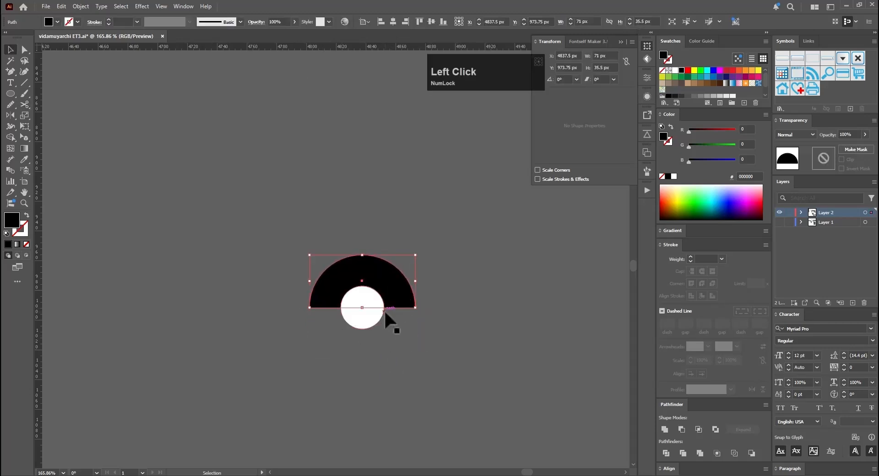
{"action": "key", "text": "p"}
{"action": "left_click", "coordinate": [310, 308]}
{"action": "left_click", "coordinate": [415, 308], "text": "shift"}
{"action": "key", "text": "a"}
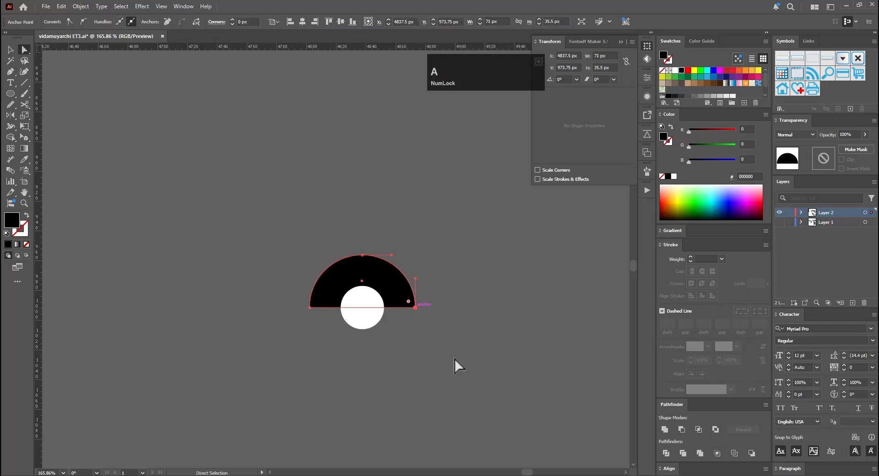
Step: Send the white circle to the back and pull the half circle's base down into a point, making the shape 117 px tall
{"action": "left_click_drag", "start_coordinate": [454, 358], "coordinate": [442, 293]}
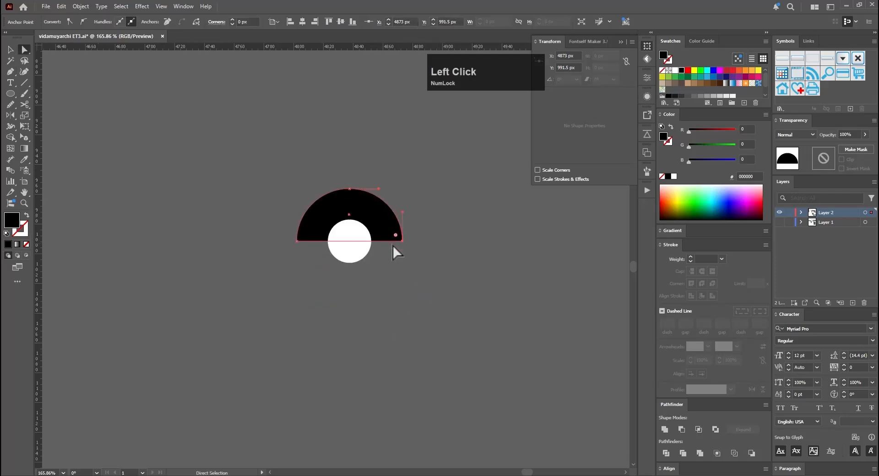
{"action": "left_click", "coordinate": [362, 232]}
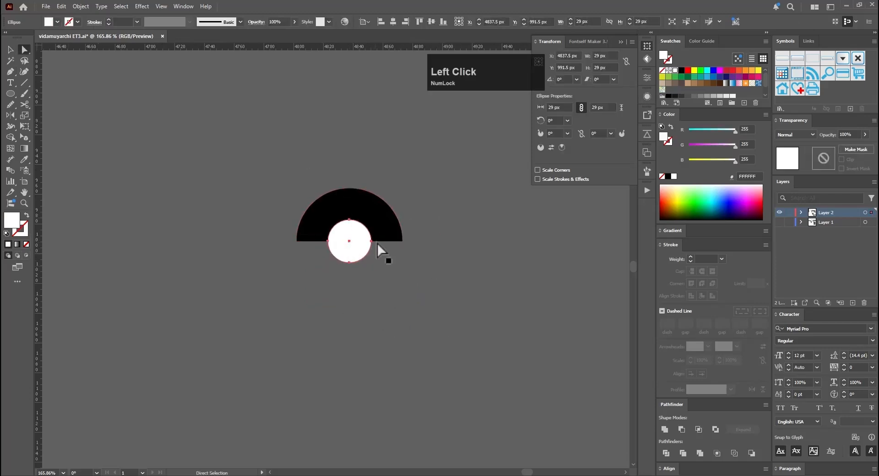
{"action": "key", "text": "ctrl+shift+bracketleft"}
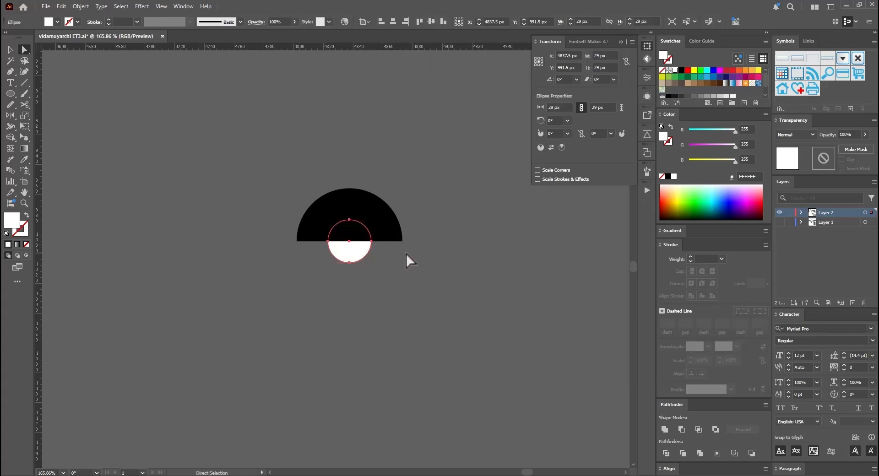
{"action": "left_click_drag", "start_coordinate": [349, 241], "coordinate": [349, 352]}
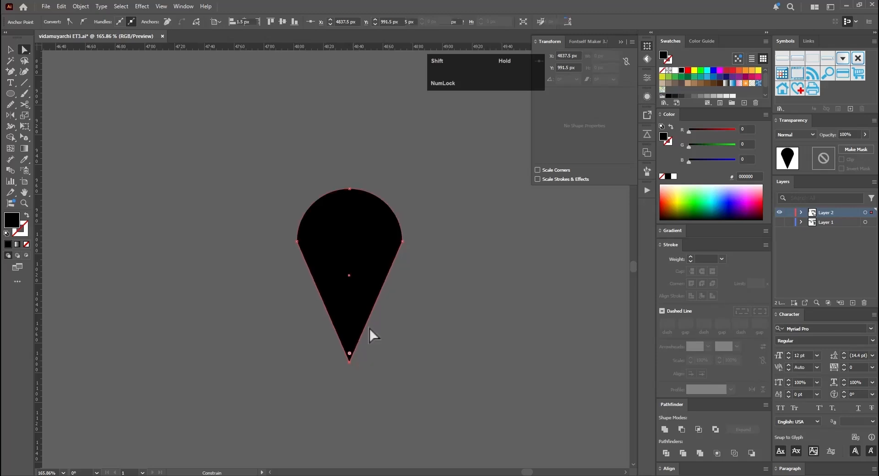
Step: Round the pin shape's two side corners so the arc flows smoothly into the tapered sides
{"action": "left_click", "coordinate": [404, 243]}
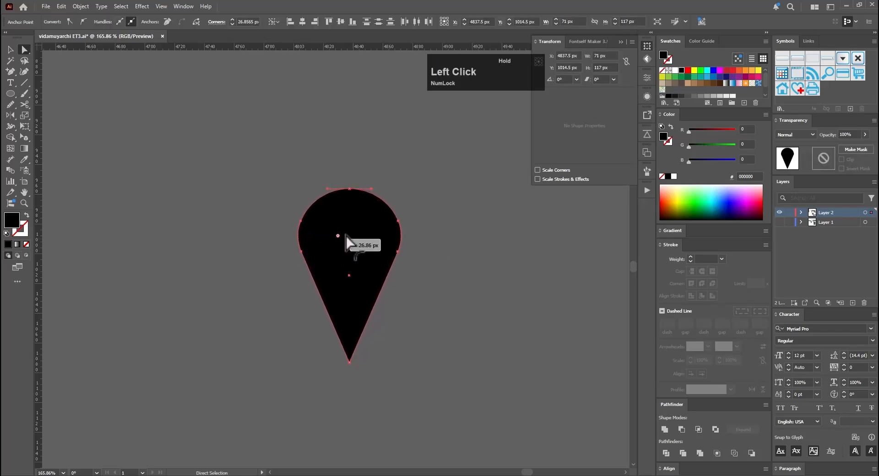
{"action": "left_click_drag", "start_coordinate": [382, 233], "coordinate": [384, 235]}
{"action": "key", "text": "v"}
{"action": "left_click", "coordinate": [447, 275]}
{"action": "left_click", "coordinate": [361, 323]}
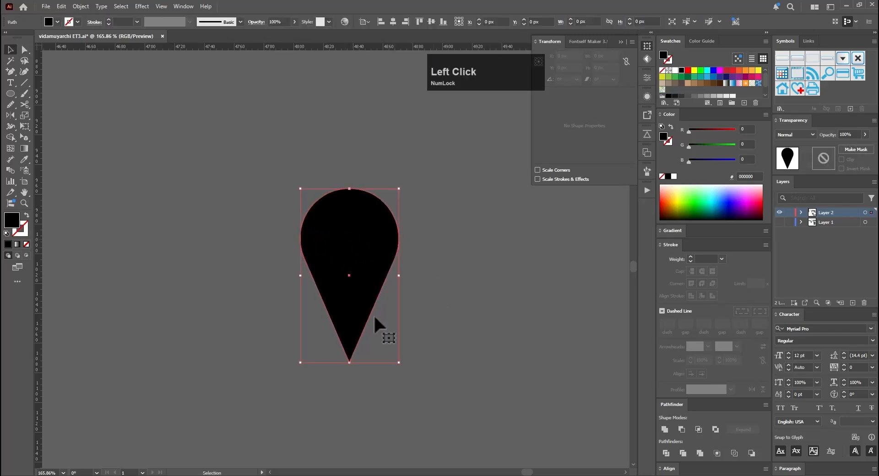
Step: Keep a copy of the pin shape above the original and slightly round the lower pin's tip
{"action": "key", "text": "a"}
{"action": "left_click", "coordinate": [350, 362]}
{"action": "key", "text": "v"}
{"action": "left_click_drag", "start_coordinate": [433, 331], "coordinate": [397, 178]}
{"action": "left_click", "coordinate": [391, 315]}
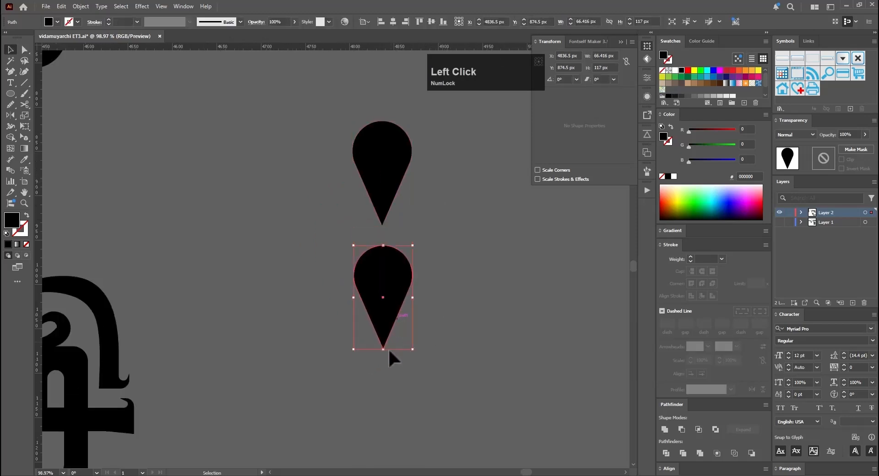
{"action": "key", "text": "a"}
{"action": "left_click", "coordinate": [383, 349]}
{"action": "key", "text": "v"}
{"action": "left_click", "coordinate": [391, 341]}
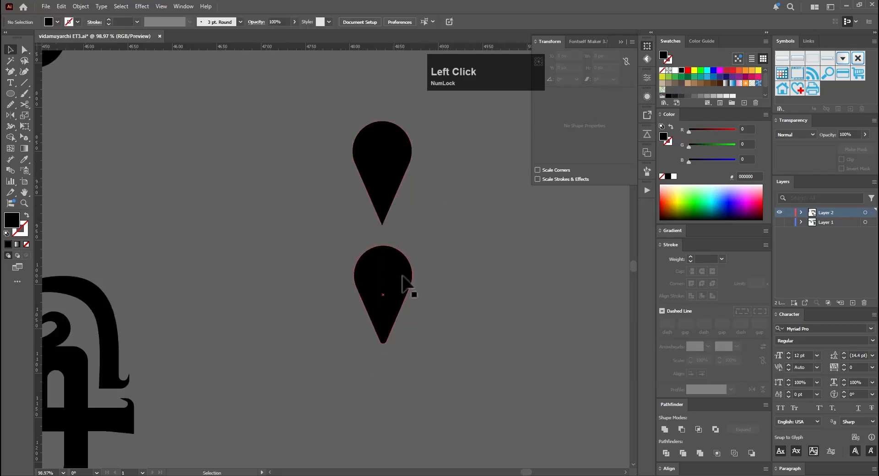
Step: Arrange the rounded pin behind the white circle and subtract the circle from it with Minus Front
{"action": "left_click", "coordinate": [400, 291]}
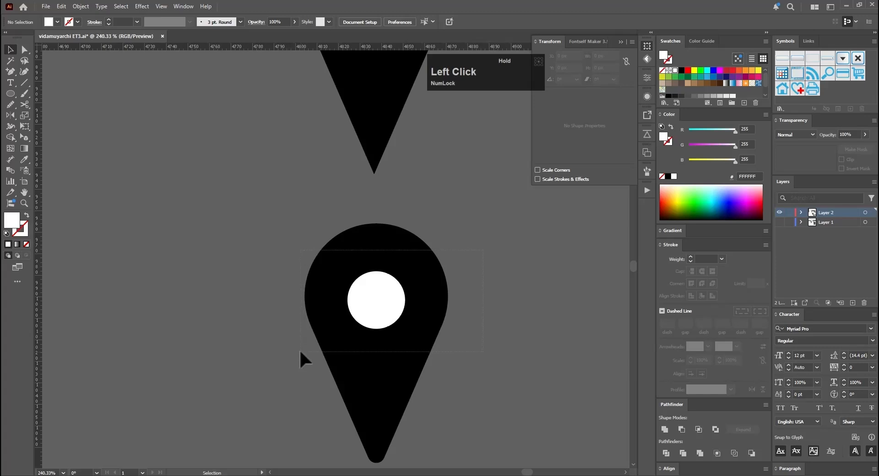
{"action": "left_click_drag", "start_coordinate": [299, 349], "coordinate": [380, 316]}
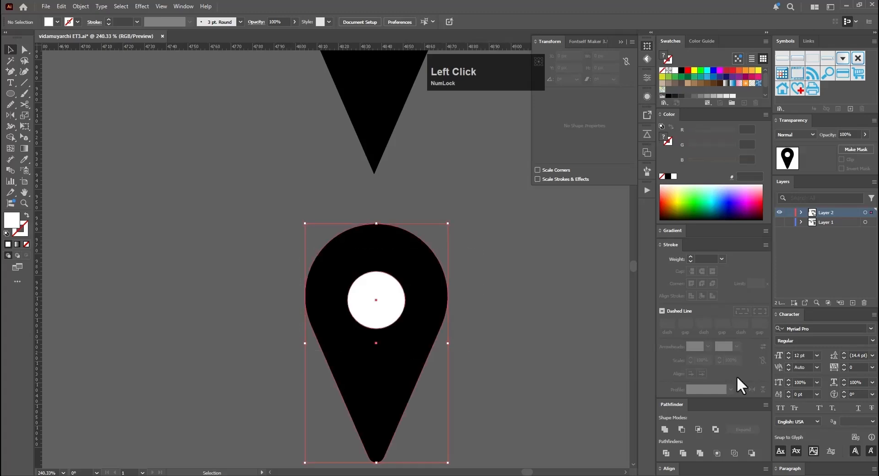
{"action": "left_click", "coordinate": [681, 429]}
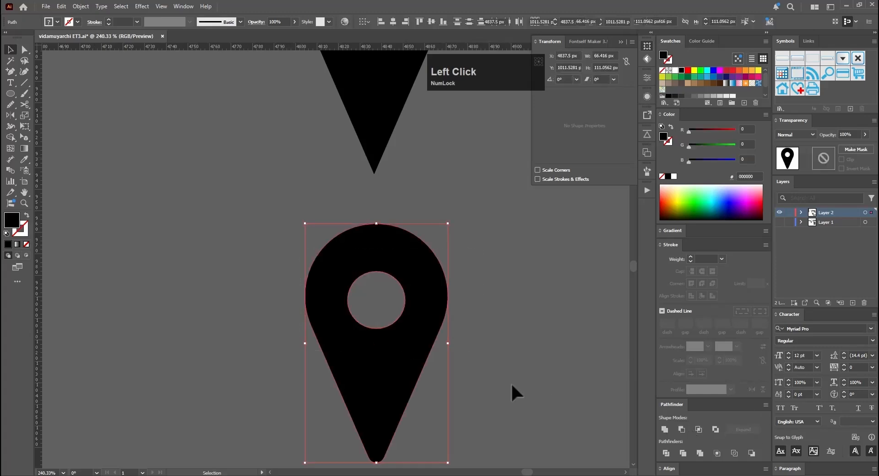
{"action": "left_click", "coordinate": [506, 327]}
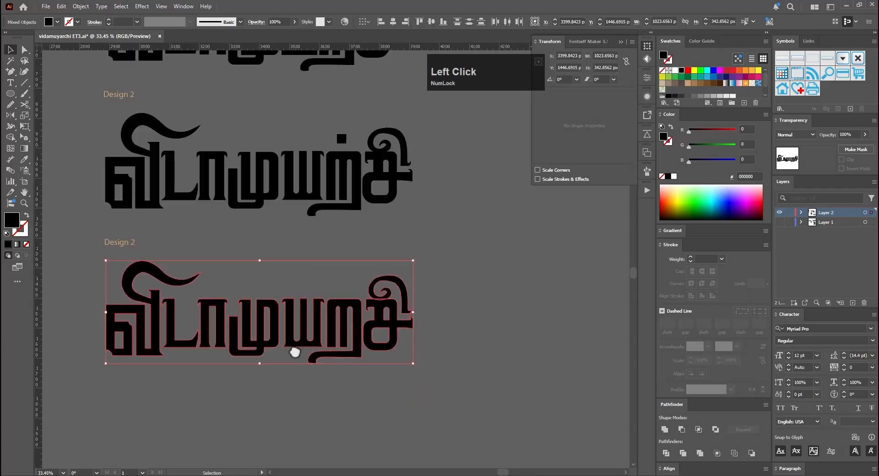
Step: Group the lower Tamil word's letters and apply a horizontal Arch warp to the group
{"action": "key", "text": "ctrl+g"}
{"action": "left_click", "coordinate": [142, 6]}
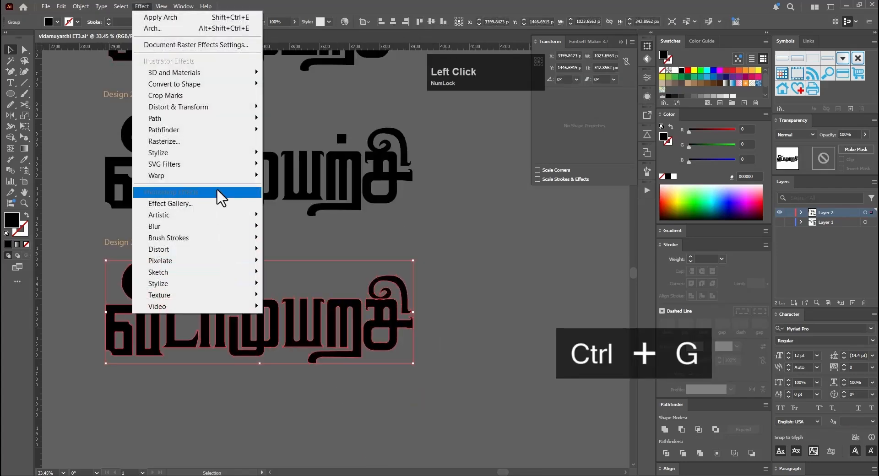
{"action": "left_click", "coordinate": [296, 209]}
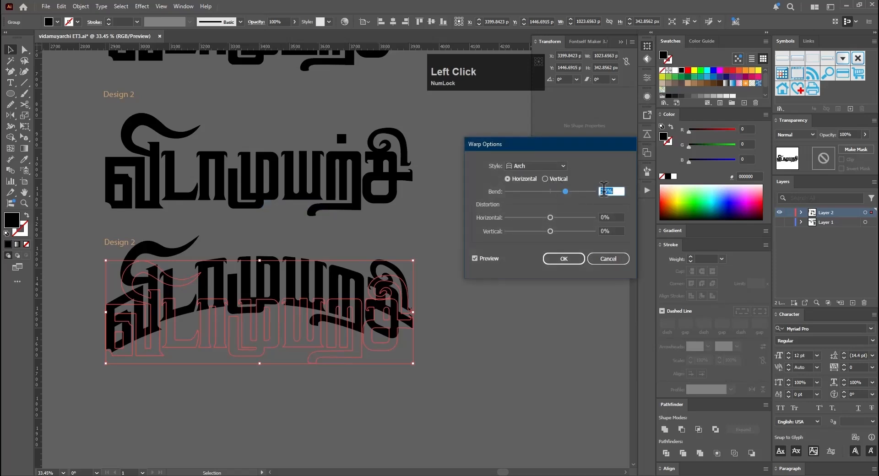
{"action": "left_click", "coordinate": [564, 258]}
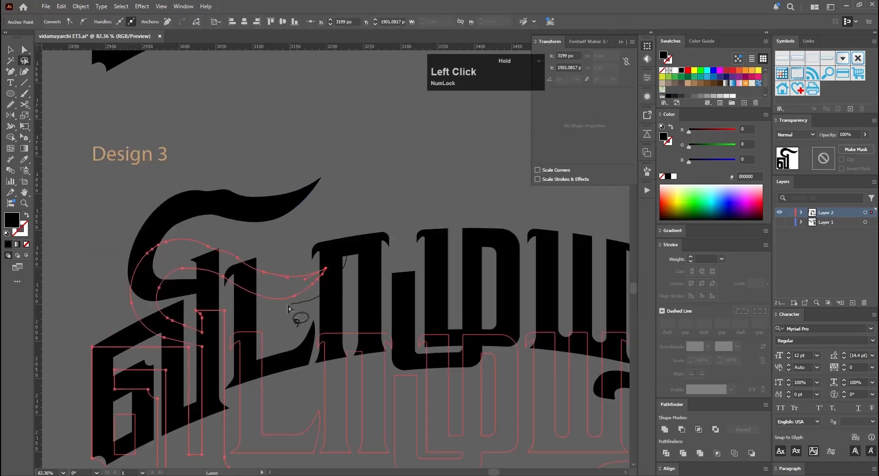
Step: Select the upper swash of the first arched Tamil letter, shift it lower, and extend its tail outward with Free Transform
{"action": "left_click_drag", "start_coordinate": [137, 270], "coordinate": [277, 310]}
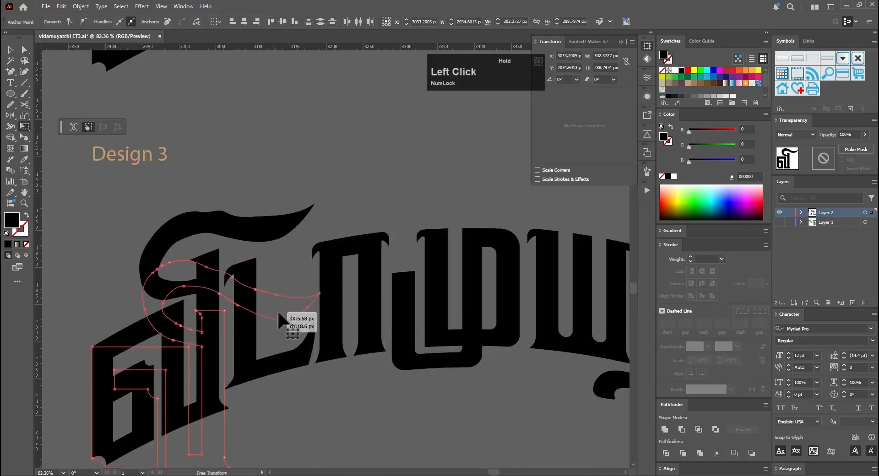
{"action": "key", "text": "a"}
{"action": "key", "text": "e"}
{"action": "left_click_drag", "start_coordinate": [319, 292], "coordinate": [341, 267]}
Step: Smooth the upper and lower curves of the first letter's swash with the Smooth tool
{"action": "left_click", "coordinate": [11, 105]}
{"action": "left_click_drag", "start_coordinate": [206, 267], "coordinate": [256, 298]}
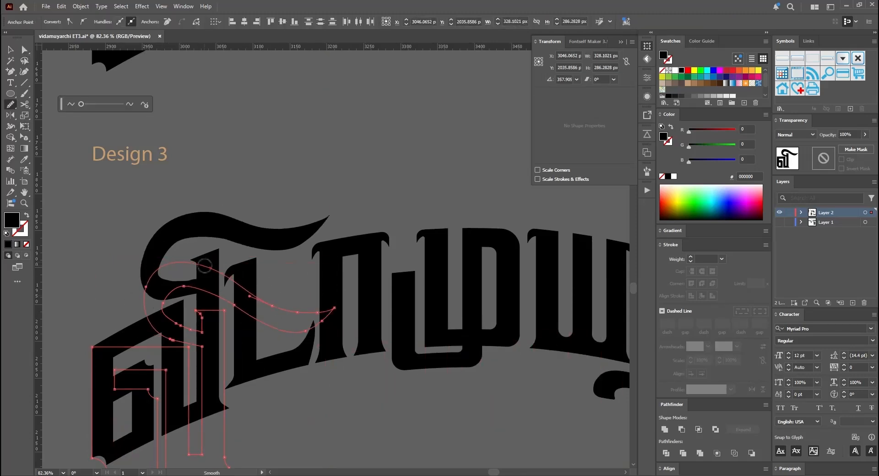
{"action": "key", "text": "e"}
{"action": "left_click_drag", "start_coordinate": [268, 328], "coordinate": [280, 306]}
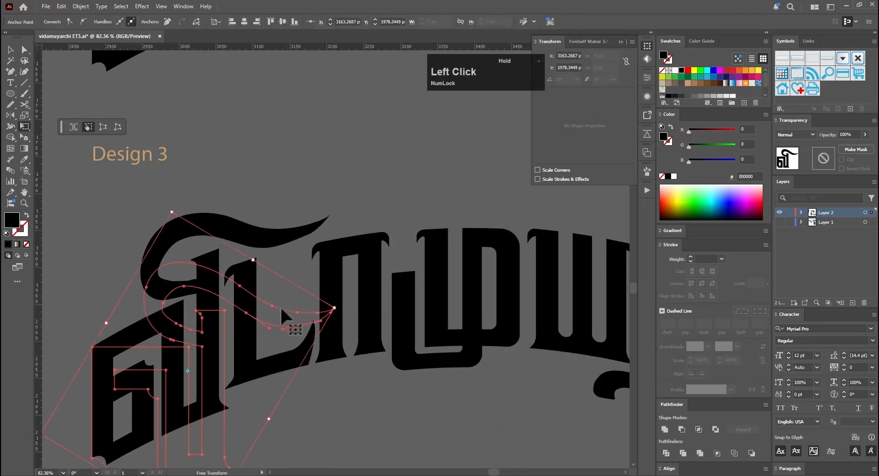
Step: Reposition the swash's anchor points with Free Transform to refine its tapered tail and loop
{"action": "key", "text": "a"}
{"action": "key", "text": "e"}
{"action": "left_click_drag", "start_coordinate": [316, 275], "coordinate": [300, 261]}
{"action": "left_click_drag", "start_coordinate": [180, 284], "coordinate": [194, 197]}
{"action": "key", "text": "a"}
{"action": "key", "text": "v"}
Step: Convert the anchor on the swash's inner curve near the stem to a corner point and adjust the curve there
{"action": "scroll", "coordinate": [186, 261], "scroll_direction": "up", "scroll_amount": 8}
{"action": "key", "text": "a"}
{"action": "left_click", "coordinate": [191, 330]}
{"action": "key", "text": "e"}
Step: Lasso the points along the swash's inner loop and reposition them to even out the stroke thickness
{"action": "key", "text": "e"}
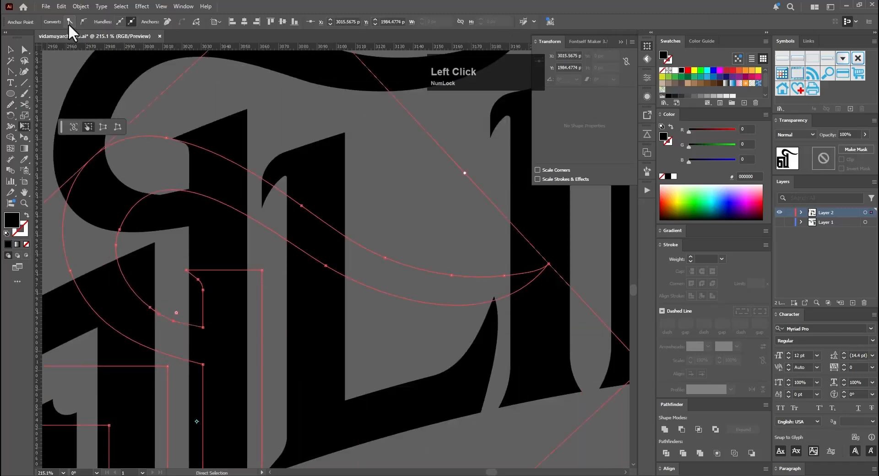
{"action": "left_click", "coordinate": [70, 22]}
{"action": "key", "text": "a"}
{"action": "left_click_drag", "start_coordinate": [168, 319], "coordinate": [158, 314]}
{"action": "key", "text": "shift+c"}
{"action": "scroll", "coordinate": [259, 284], "scroll_direction": "down", "scroll_amount": 10}
{"action": "scroll", "coordinate": [219, 275], "scroll_direction": "up", "scroll_amount": 7}
{"action": "key", "text": "q"}
{"action": "left_click_drag", "start_coordinate": [206, 183], "coordinate": [204, 228]}
{"action": "key", "text": "e"}
{"action": "key", "text": "q"}
{"action": "mouse_move", "coordinate": [183, 275]}
{"action": "left_mouse_down"}
{"action": "mouse_move", "coordinate": [210, 320]}
{"action": "mouse_move", "coordinate": [186, 298]}
{"action": "left_mouse_up"}
Step: Adjust the inner curve's anchor just before the stem and convert it to a smooth point
{"action": "key", "text": "e"}
{"action": "left_click_drag", "start_coordinate": [435, 302], "coordinate": [430, 298]}
{"action": "left_click_drag", "start_coordinate": [187, 273], "coordinate": [249, 273]}
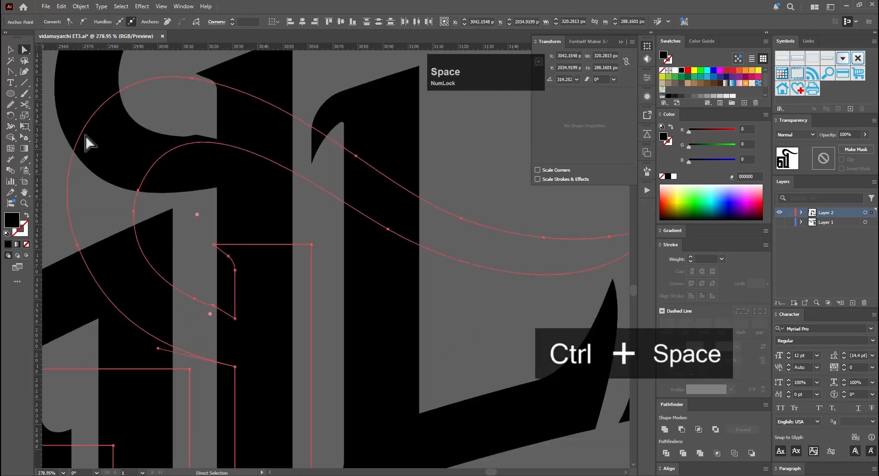
{"action": "left_click_drag", "start_coordinate": [260, 334], "coordinate": [302, 309]}
{"action": "key", "text": "q"}
{"action": "key", "text": "e"}
{"action": "left_click_drag", "start_coordinate": [221, 285], "coordinate": [226, 294]}
{"action": "key", "text": "a"}
{"action": "left_click", "coordinate": [237, 277]}
{"action": "left_click", "coordinate": [79, 22]}
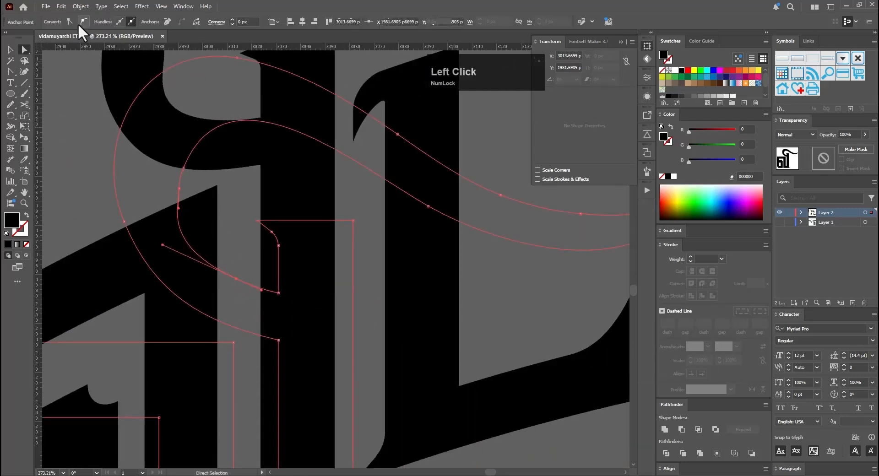
Step: Duplicate the arched Tamil word with its Design 3 label directly below the original
{"action": "key", "text": "v"}
{"action": "left_click_drag", "start_coordinate": [366, 201], "coordinate": [151, 241]}
{"action": "key", "text": "ctrl+z"}
{"action": "left_click_drag", "start_coordinate": [240, 272], "coordinate": [219, 272]}
{"action": "left_click_drag", "start_coordinate": [287, 239], "coordinate": [285, 298]}
{"action": "key", "text": "ctrl+shift+z"}
{"action": "left_click_drag", "start_coordinate": [213, 275], "coordinate": [333, 319]}
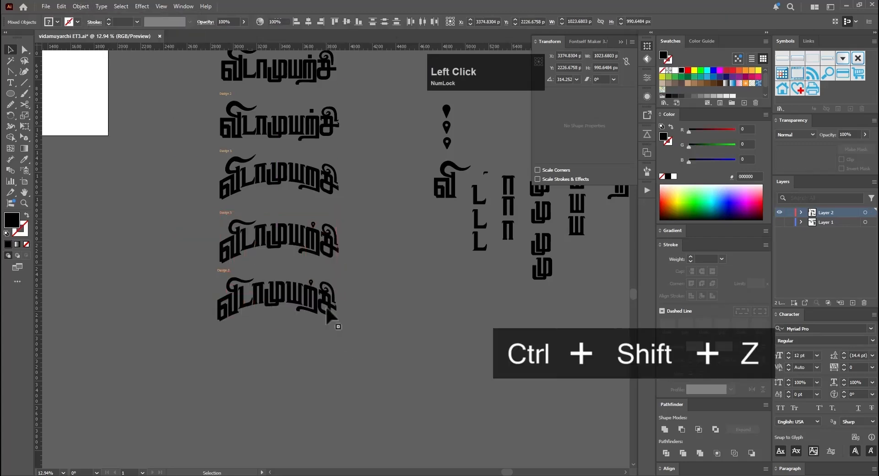
Step: Deselect the artwork and save the document
{"action": "left_click_drag", "start_coordinate": [366, 293], "coordinate": [446, 274]}
{"action": "key", "text": "ctrl+s"}
{"action": "left_click", "coordinate": [445, 274]}
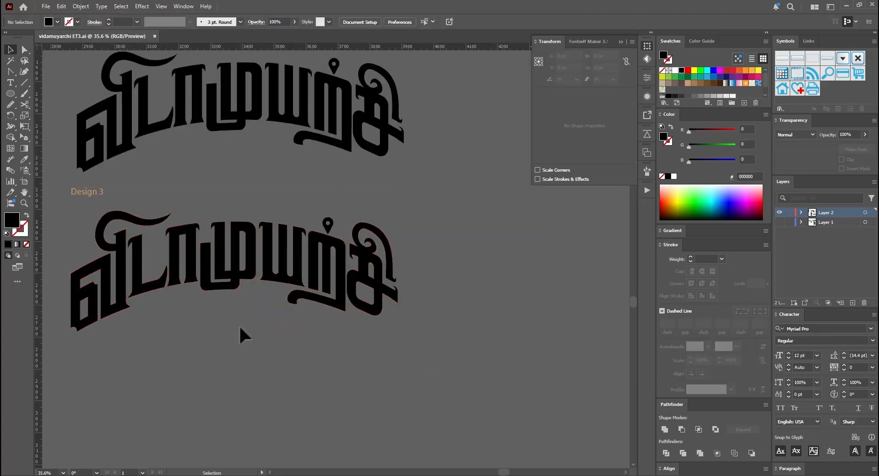